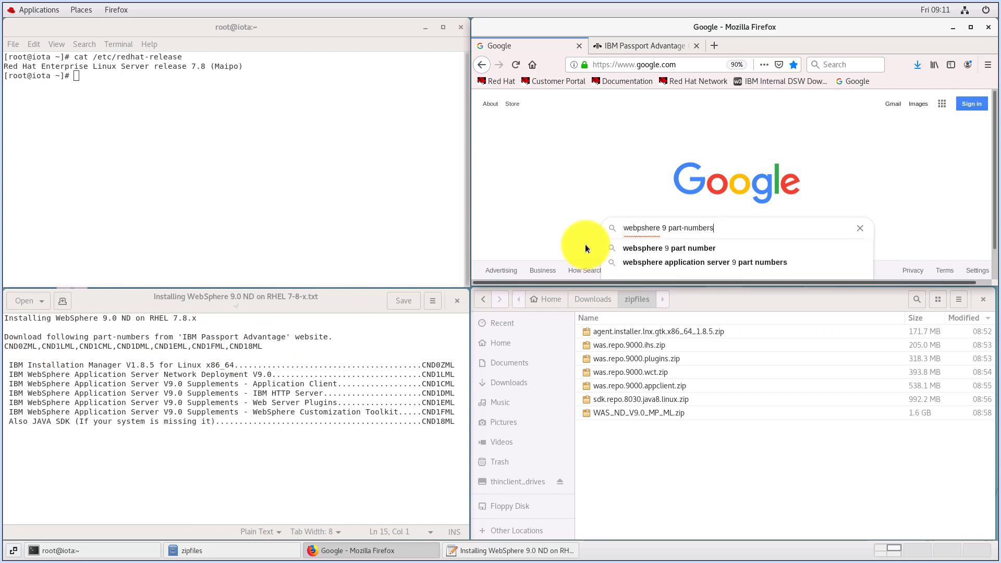
# Search Google for "webpshere 9 part-numbers" and open the IBM support result on downloading WebSphere Application Server Version 9
pyautogui.click(586, 238)
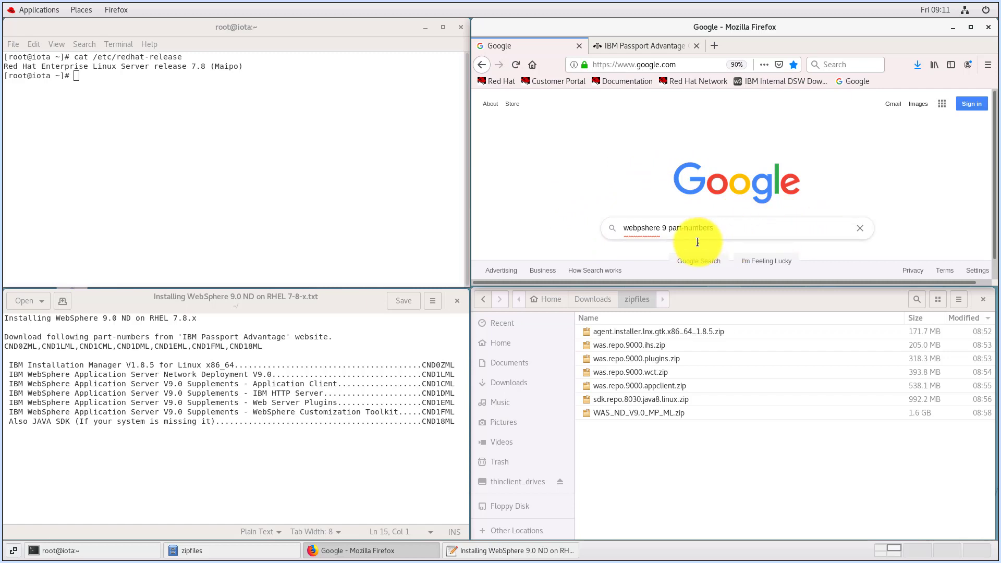
pyautogui.click(738, 227)
pyautogui.press('Return')
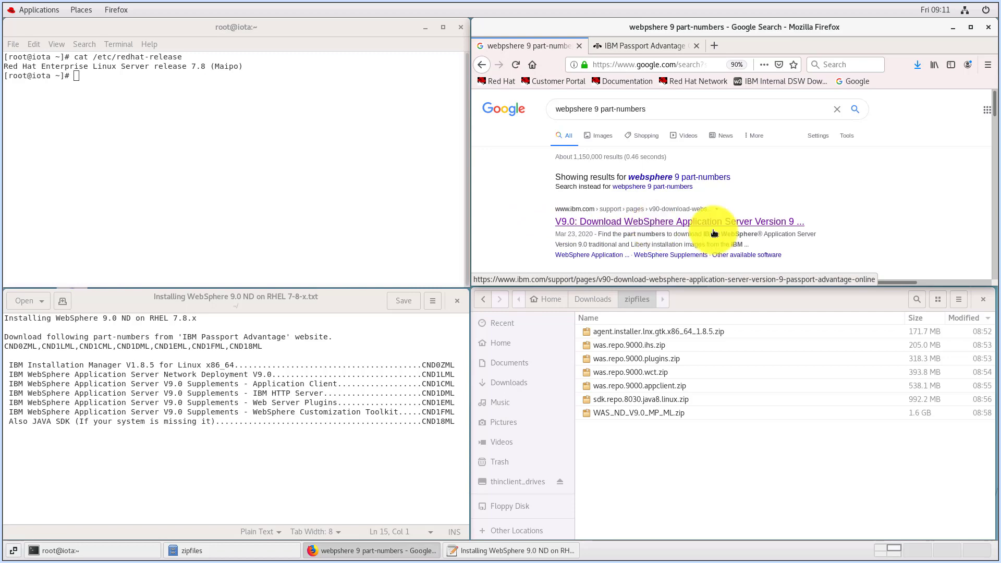
pyautogui.click(754, 228)
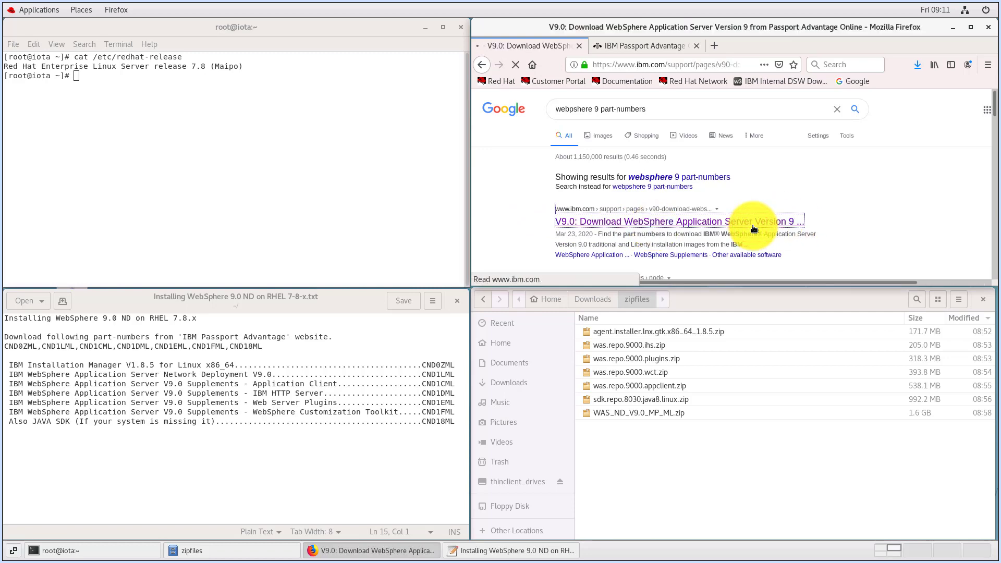
# Open the Network Deployment version of the download page and look through its part-number table at IBM Installation Manager
pyautogui.scroll(-10, 705, 214)
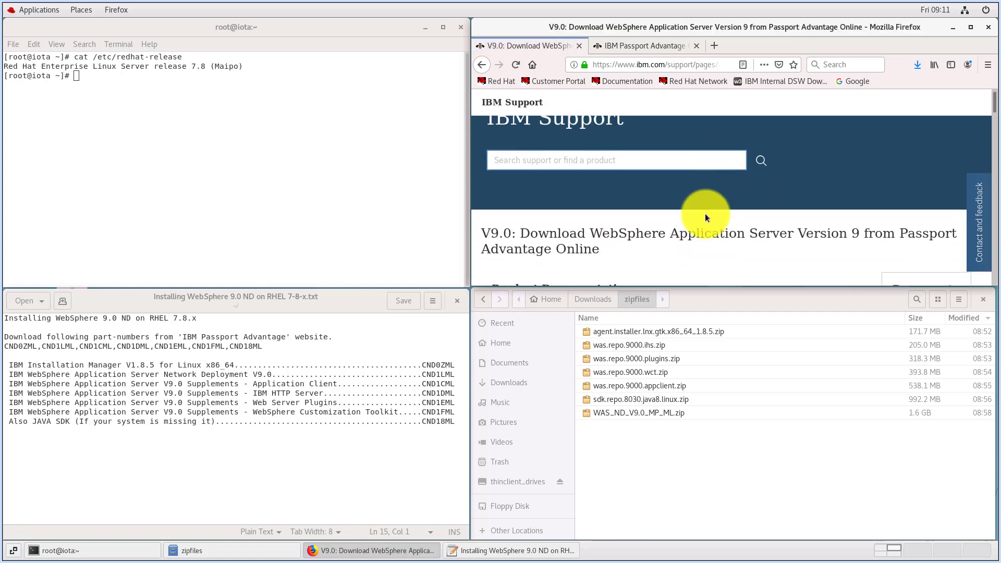
pyautogui.scroll(-3, 705, 214)
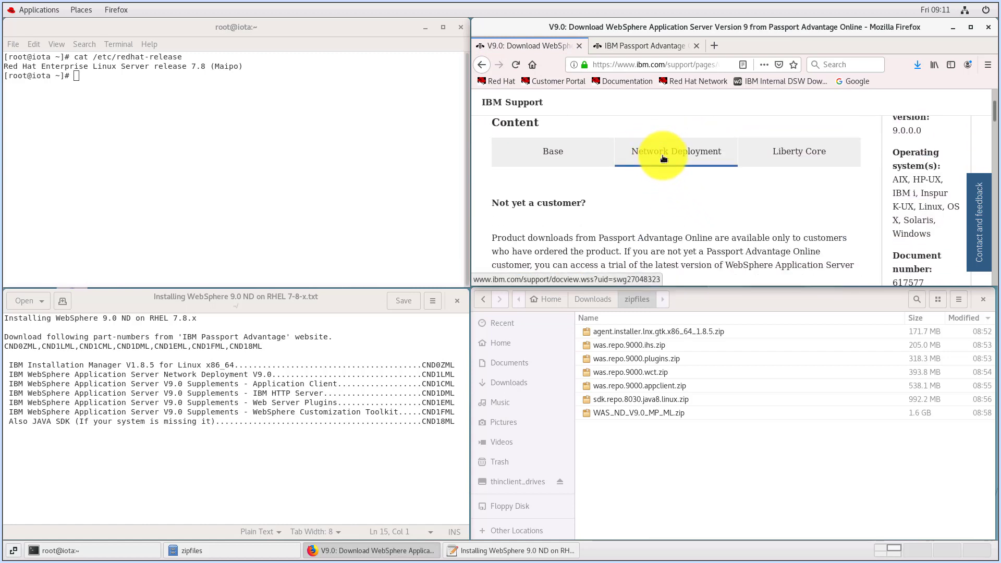
pyautogui.click(663, 158)
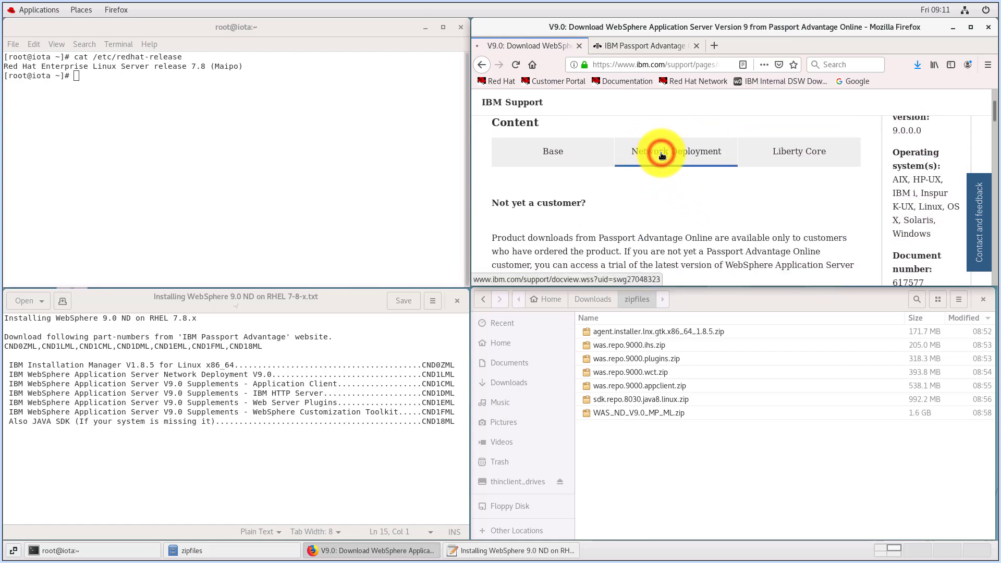
pyautogui.scroll(-10, 671, 198)
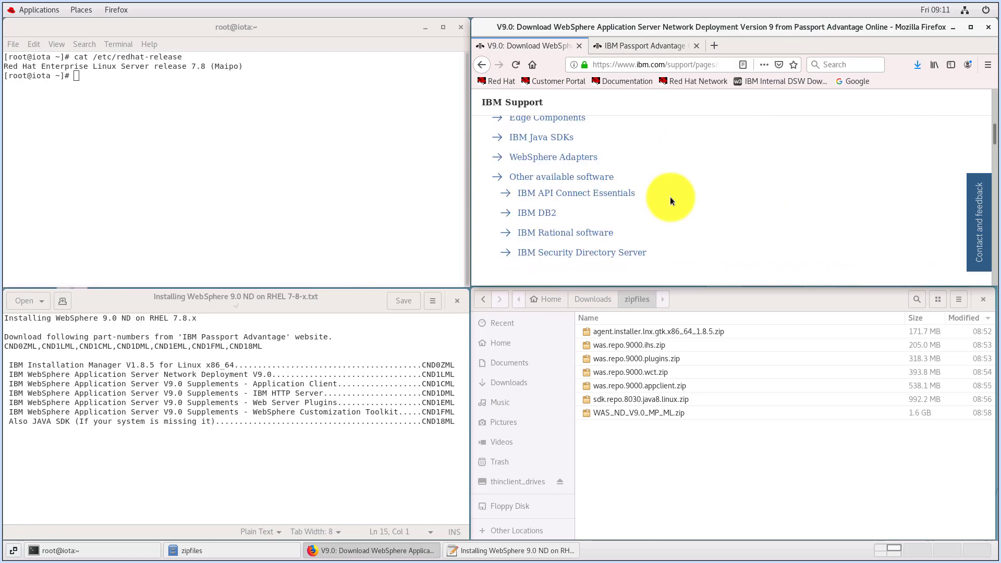
pyautogui.scroll(-3, 671, 201)
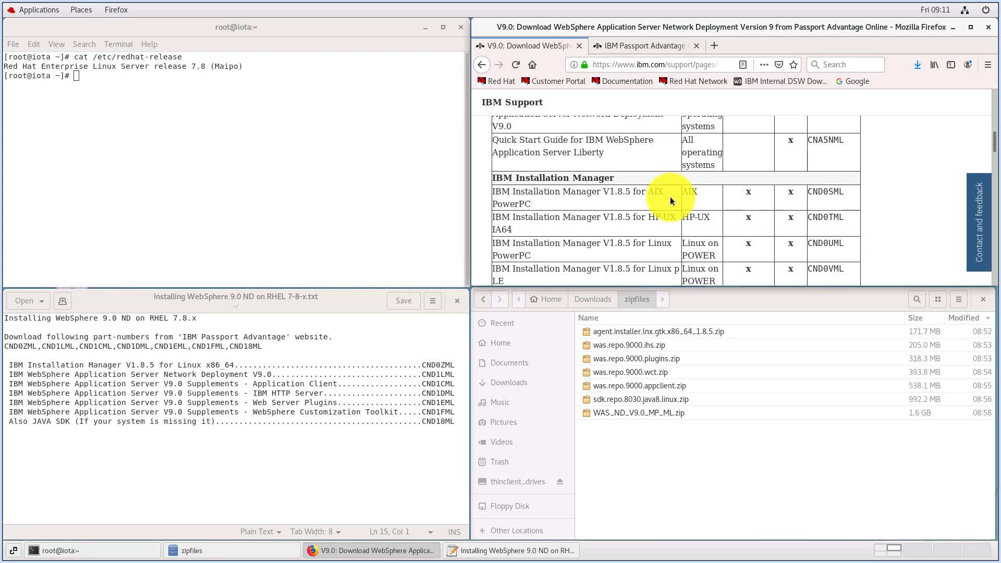
# Highlight the comma-separated part numbers in the installation notes and bring up the IBM Passport Advantage Online page
pyautogui.tripleClick(190, 347)
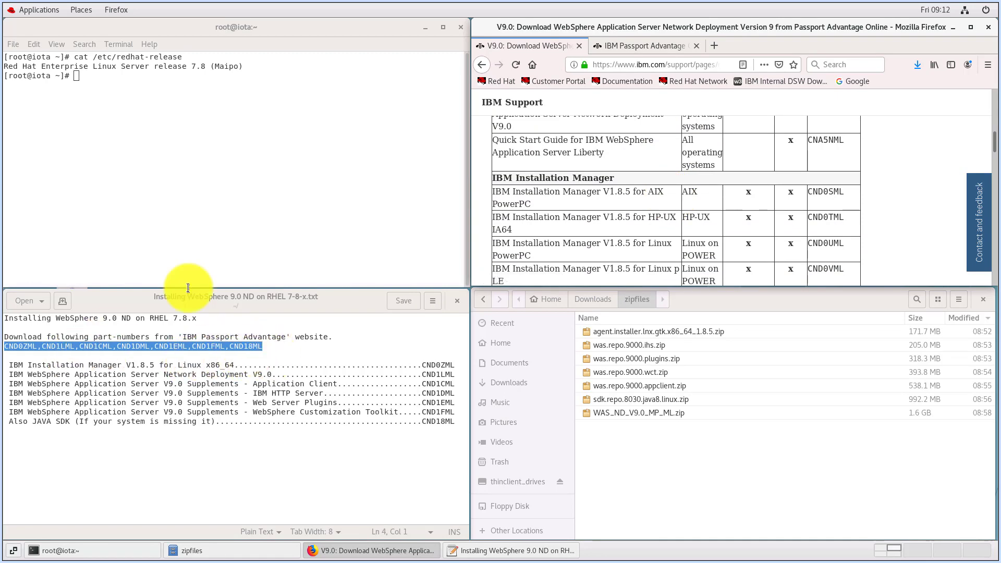
pyautogui.click(646, 48)
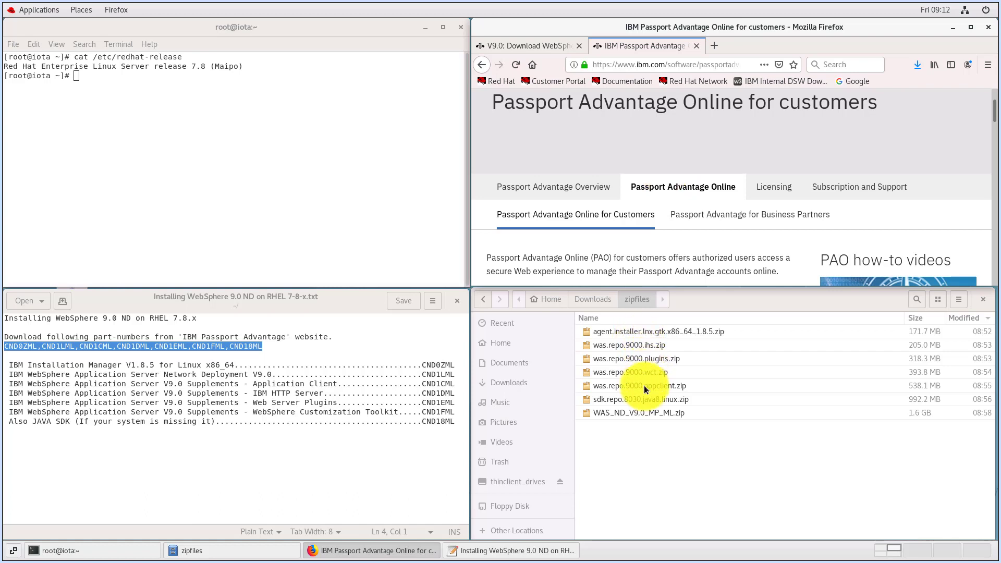
# Extract all of agent.installer.lnx.gtk.x86_64_1.8.5.zip into a new installationManager folder under Downloads, and close the archive
pyautogui.click(649, 419)
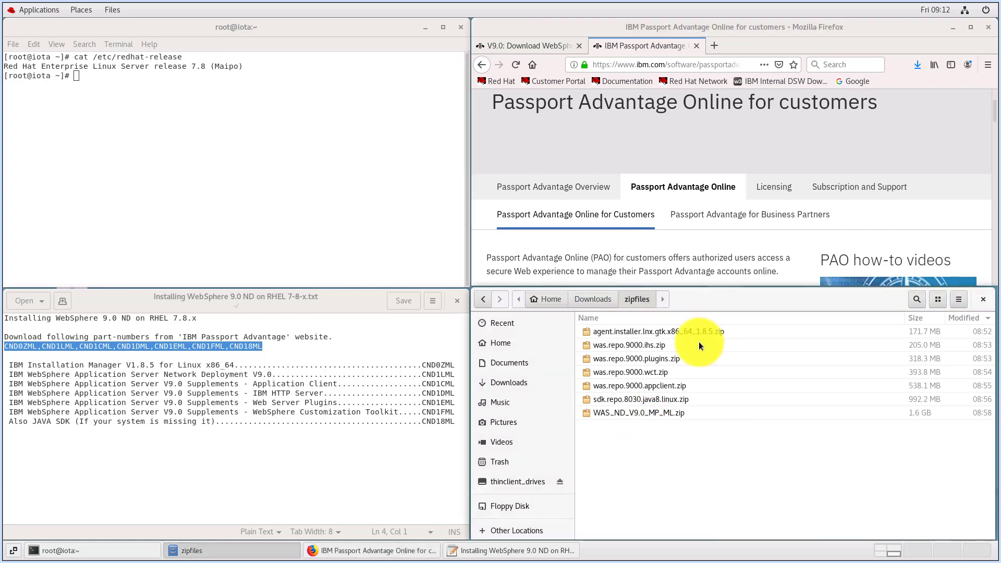
pyautogui.rightClick(666, 334)
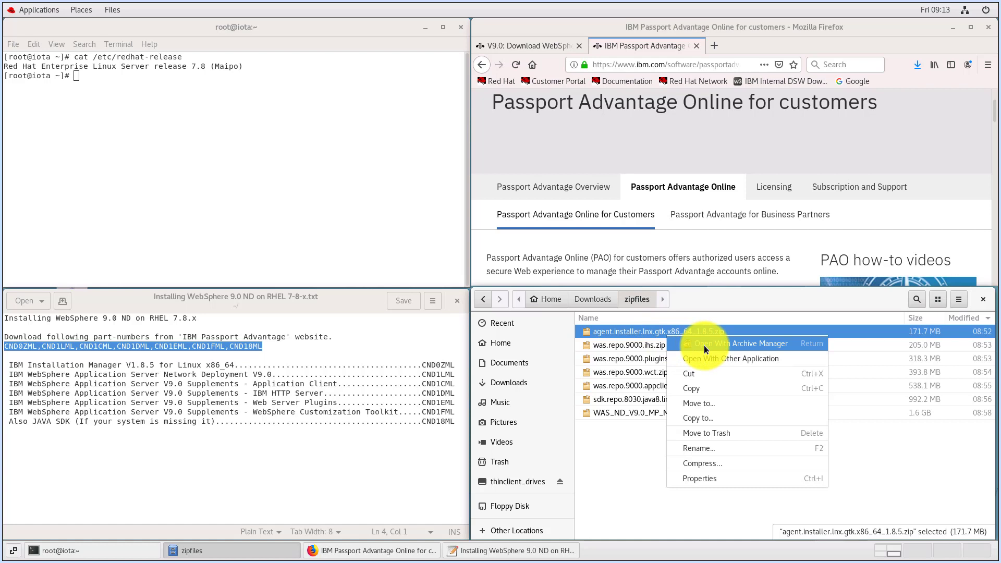
pyautogui.click(756, 346)
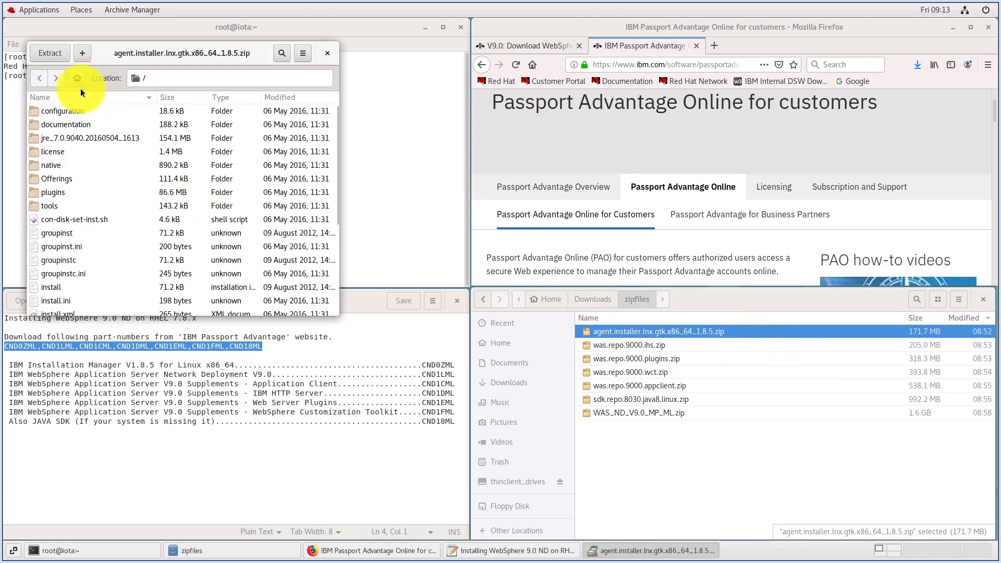
pyautogui.click(51, 58)
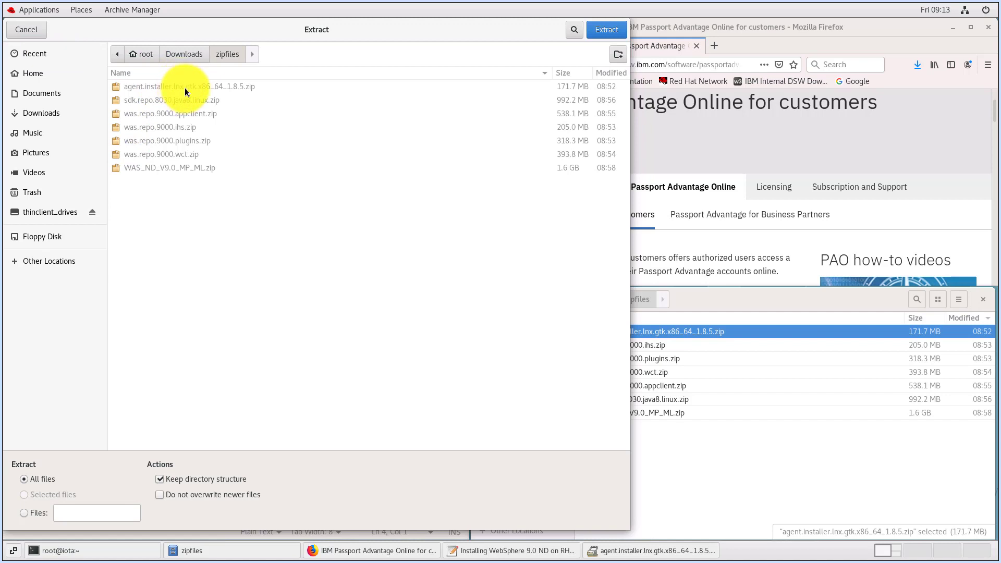
pyautogui.click(179, 57)
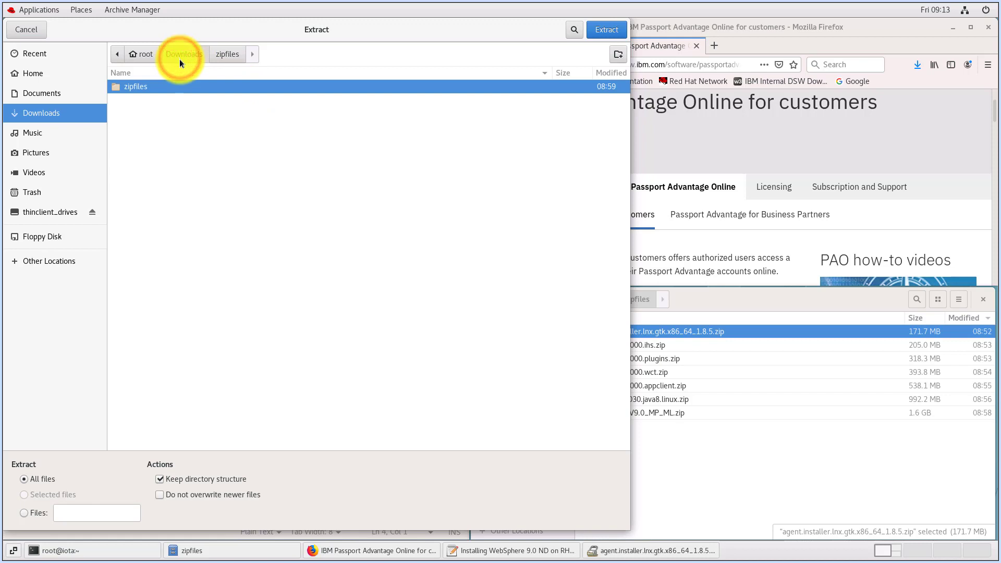
pyautogui.click(616, 56)
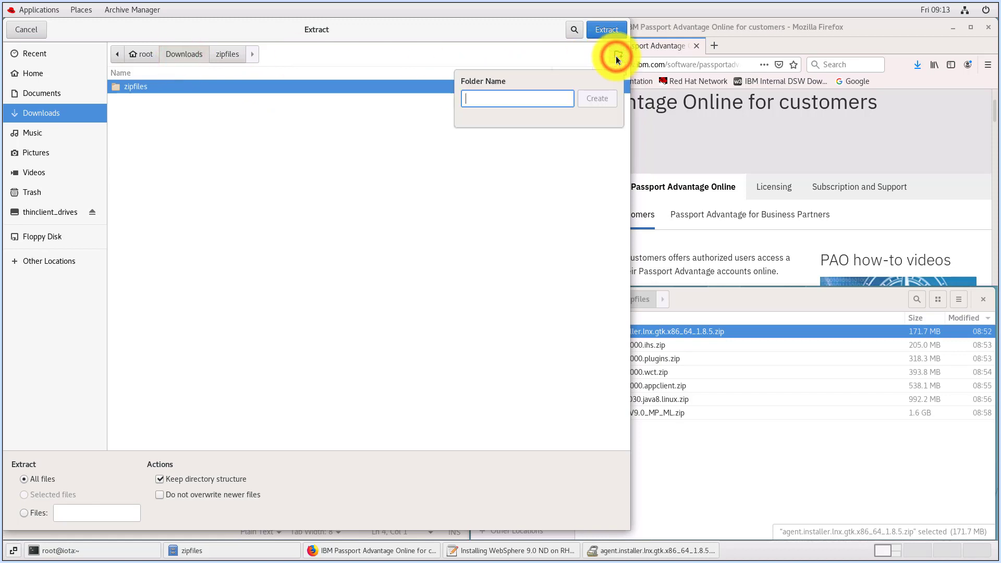
pyautogui.write('installationManager')
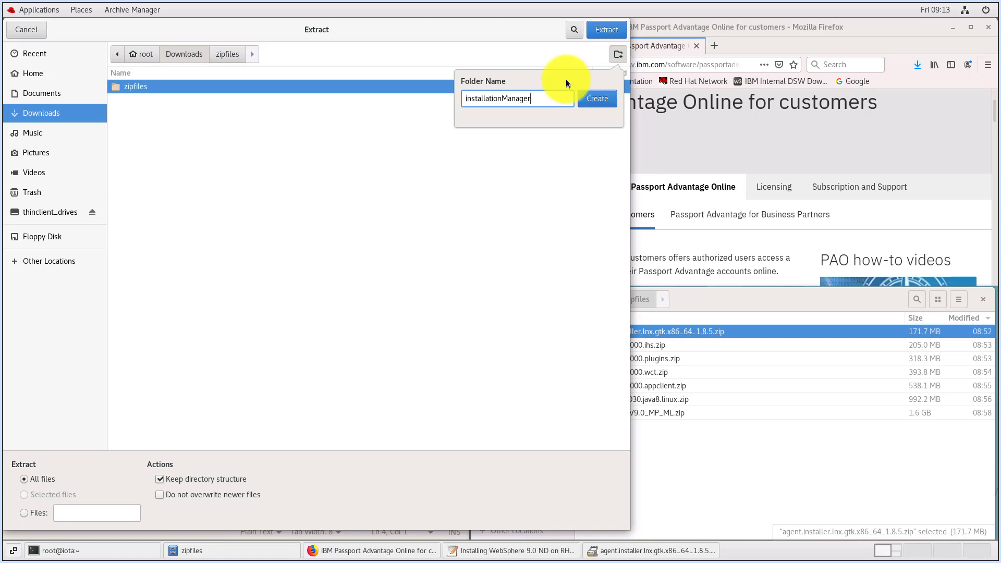
pyautogui.click(596, 103)
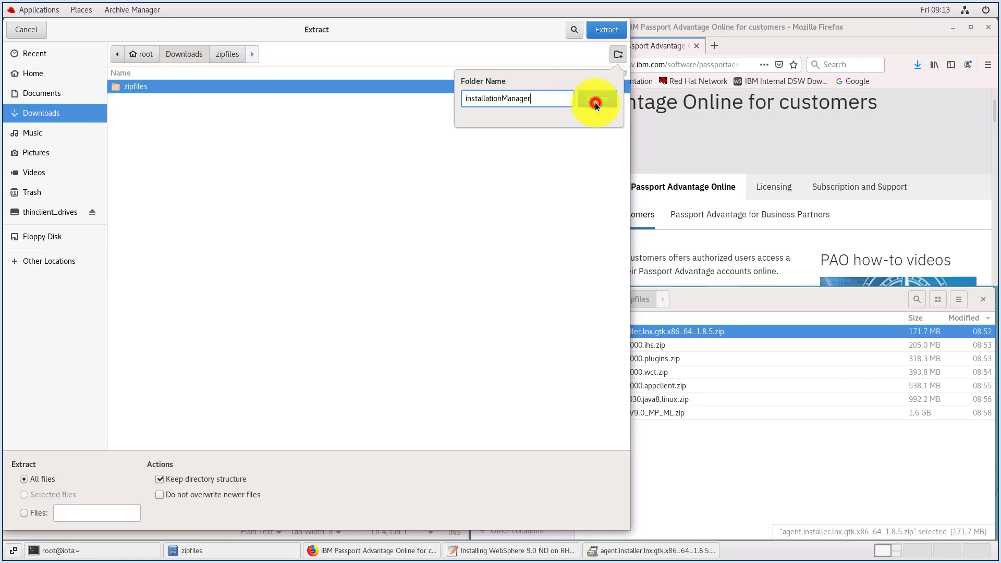
pyautogui.click(603, 32)
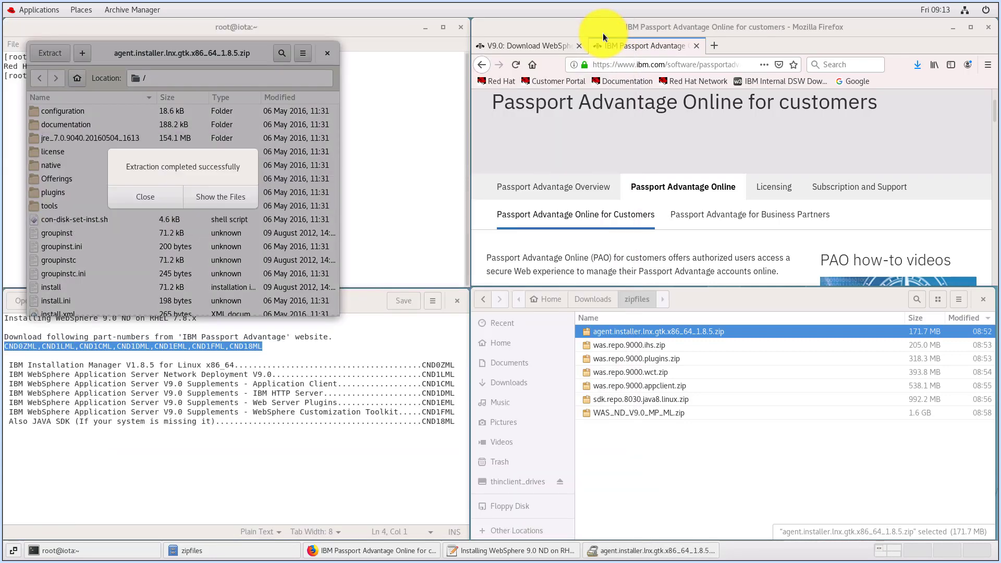
pyautogui.click(145, 198)
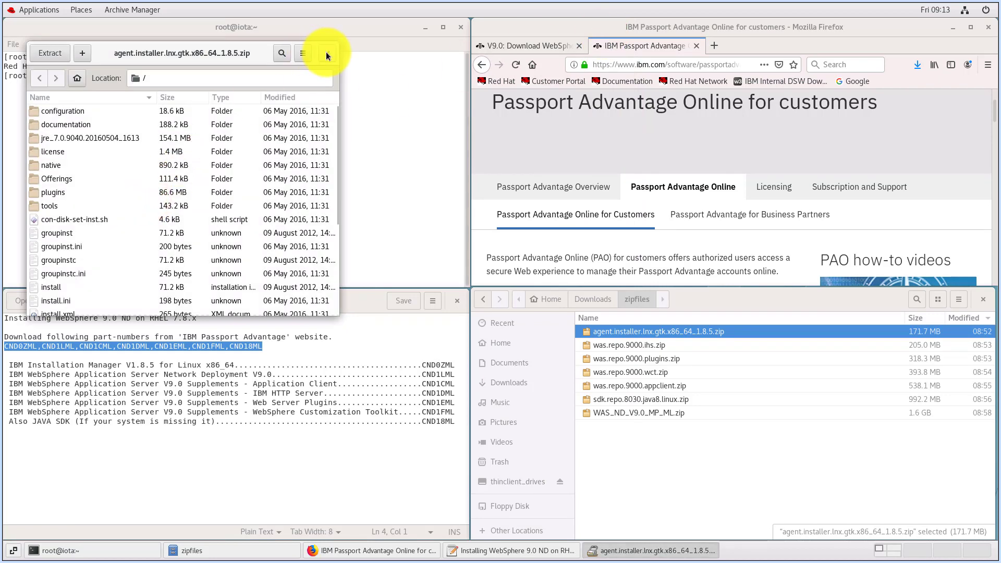
pyautogui.click(326, 54)
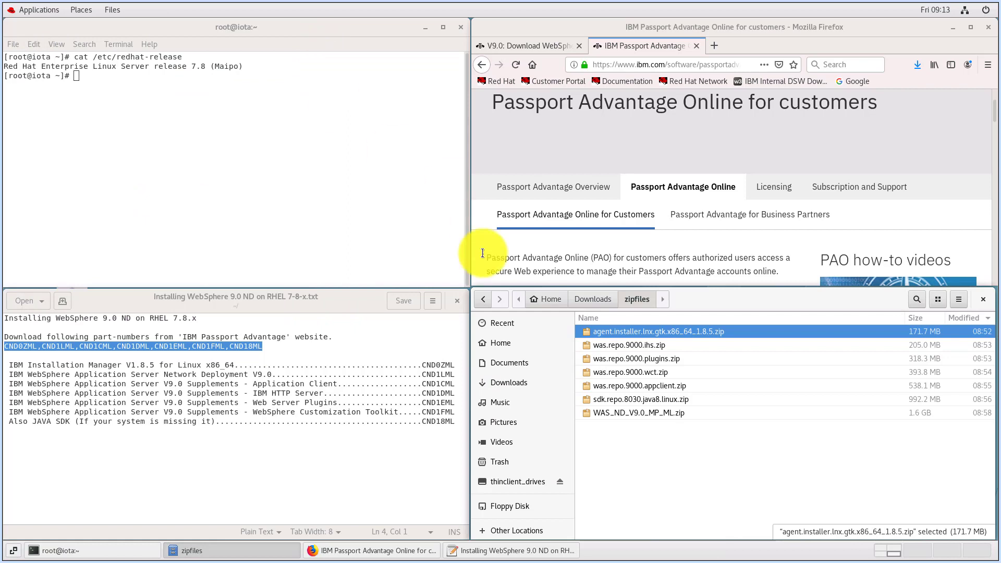
# Extract all of was.repo.9000.ihs.zip into a new ihs folder under Downloads, and close the archive
pyautogui.click(617, 345)
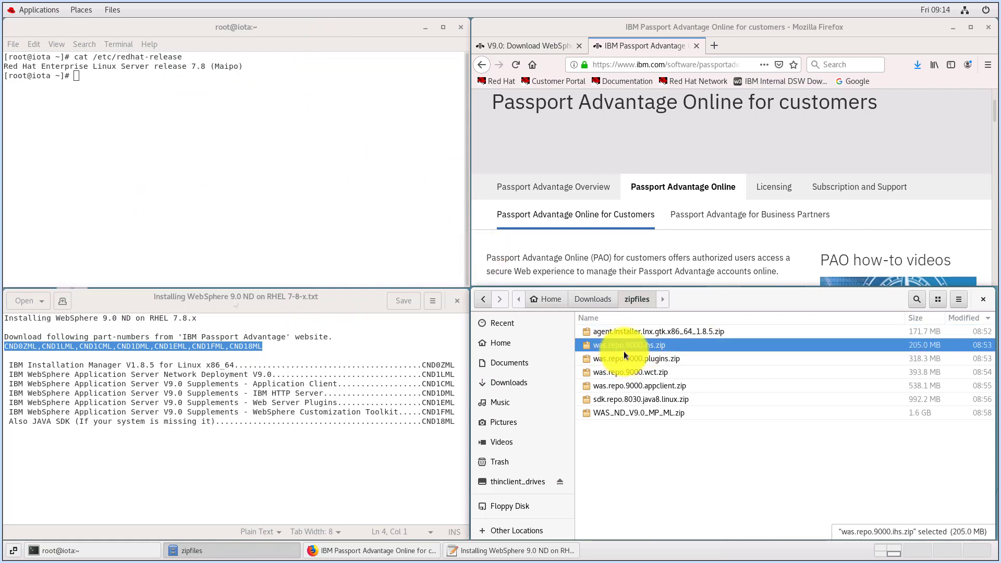
pyautogui.rightClick(641, 347)
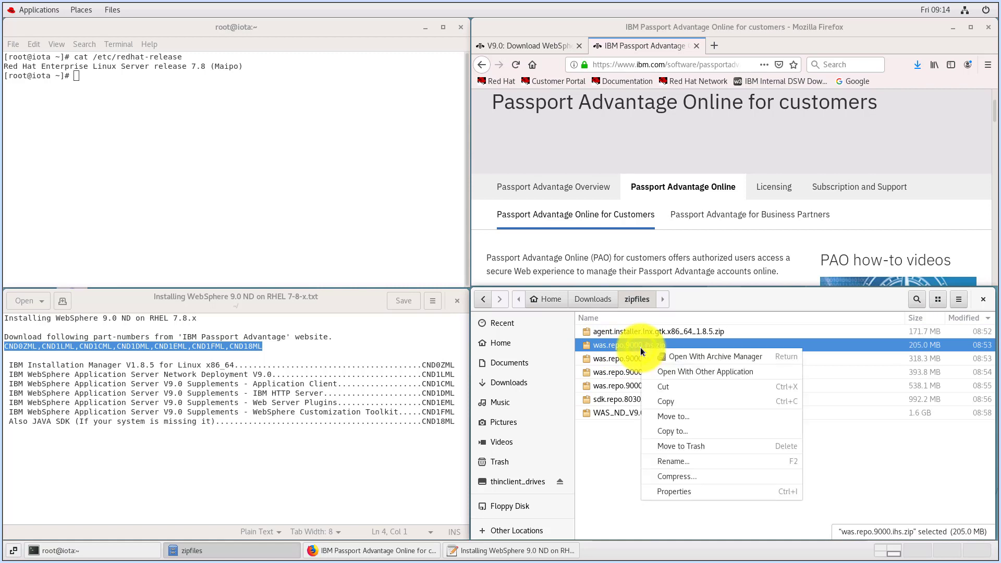
pyautogui.click(708, 359)
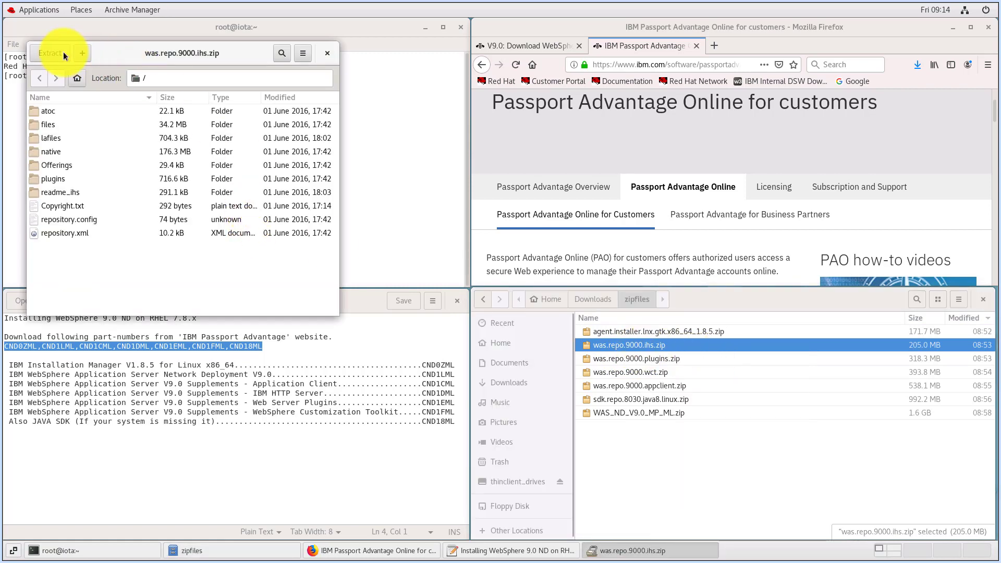
pyautogui.click(58, 54)
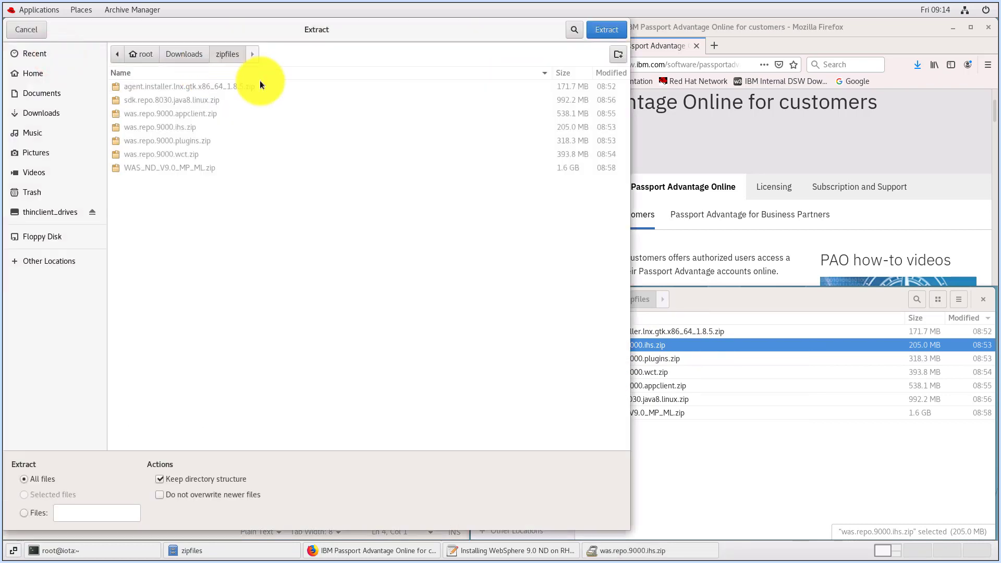
pyautogui.click(186, 55)
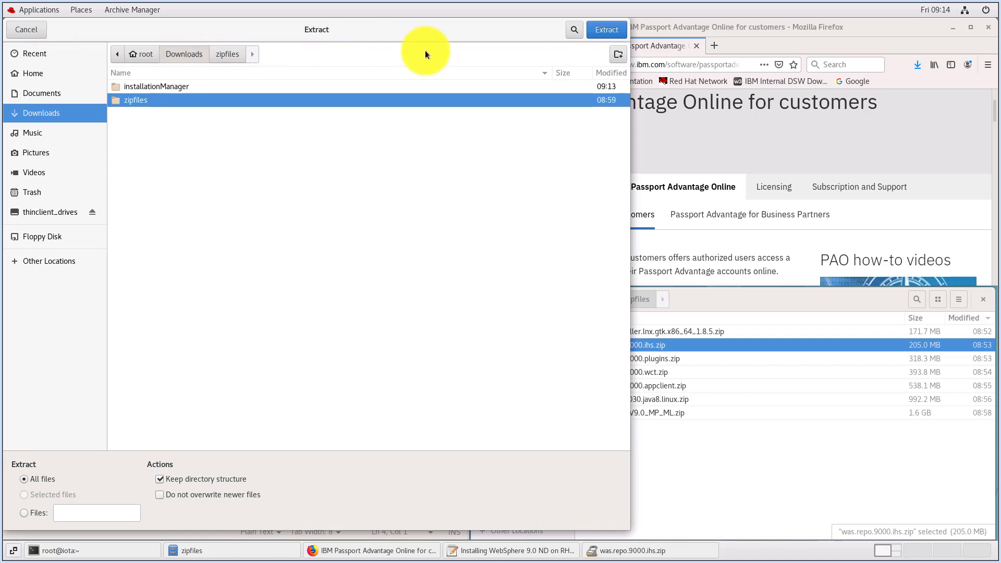
pyautogui.click(618, 55)
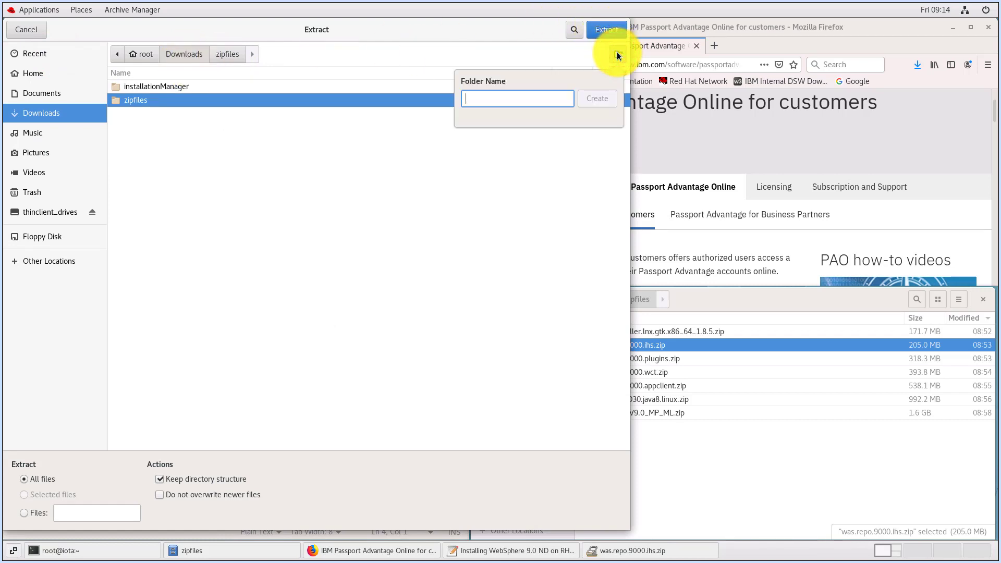
pyautogui.write('ihs')
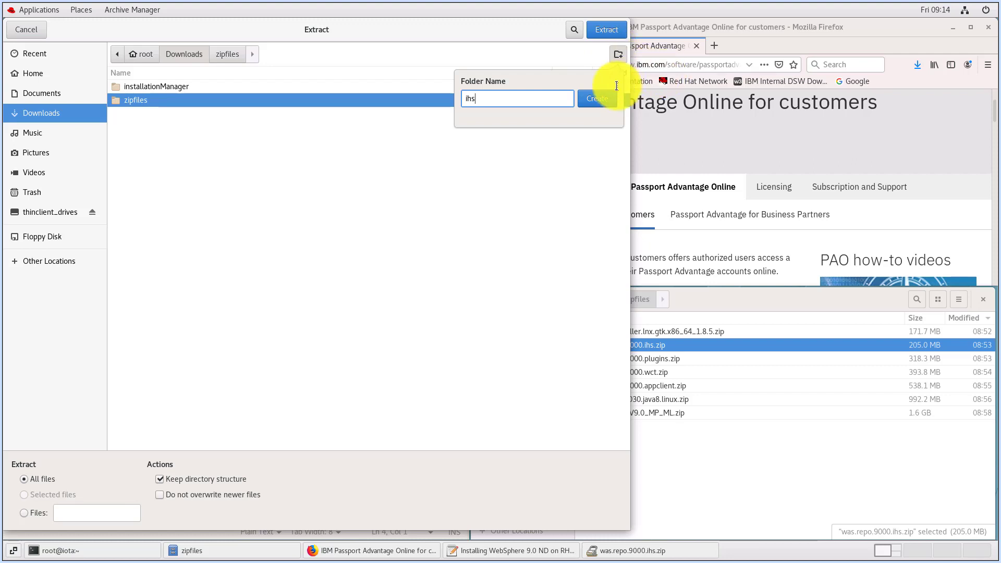
pyautogui.click(599, 99)
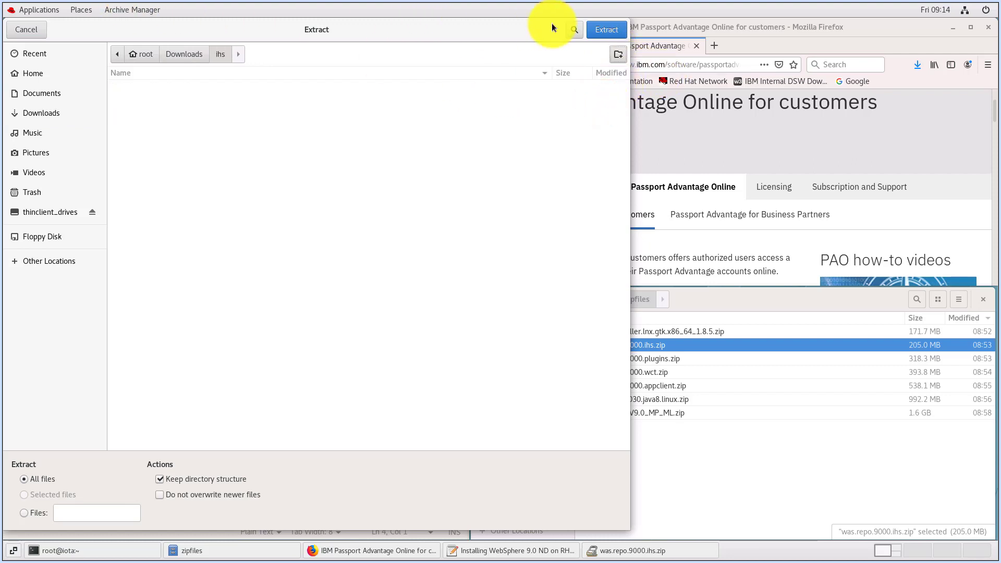
pyautogui.click(610, 35)
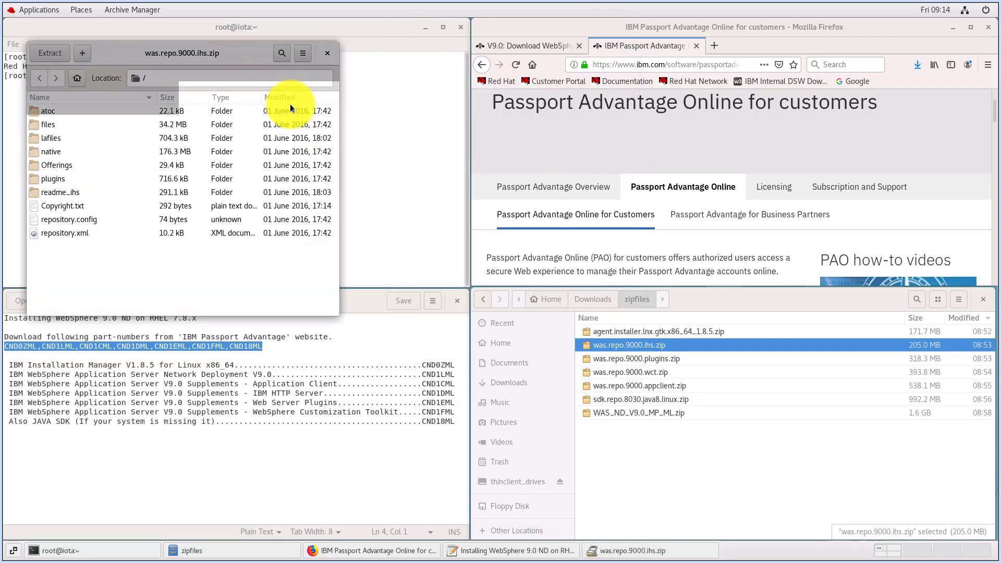
pyautogui.click(159, 197)
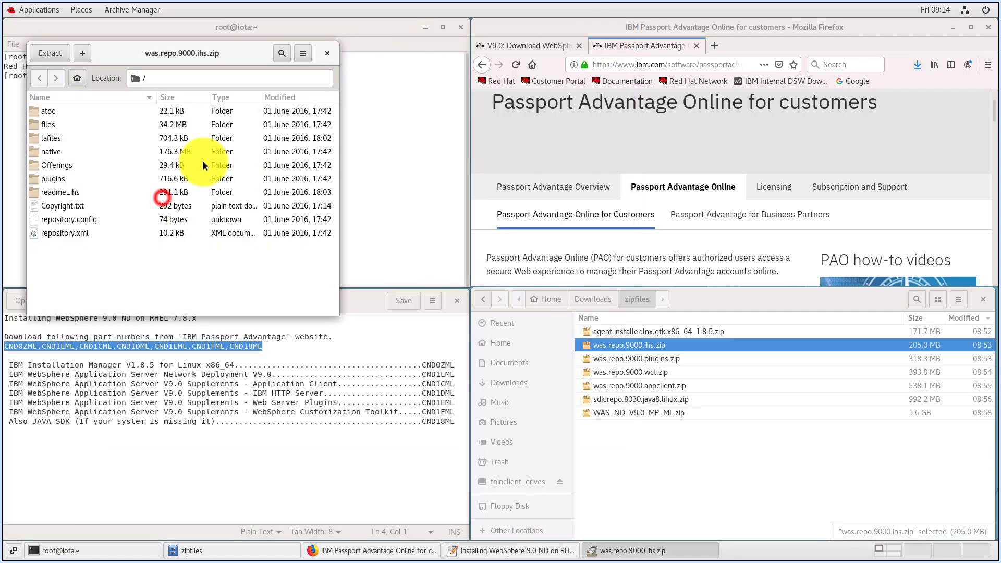
pyautogui.click(327, 53)
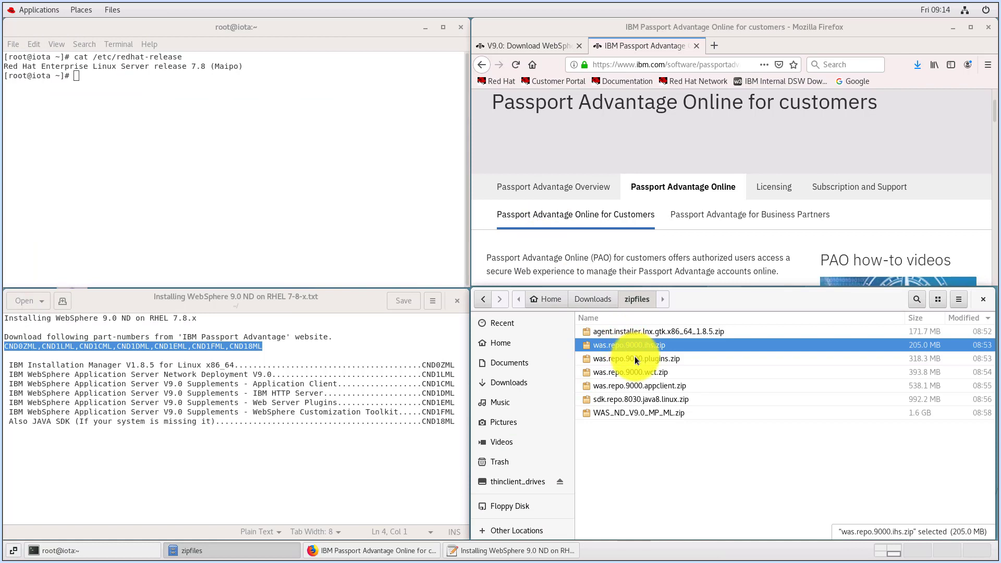
# Extract all of was.repo.9000.plugins.zip into a new plugins folder under Downloads, and close the archive
pyautogui.rightClick(640, 360)
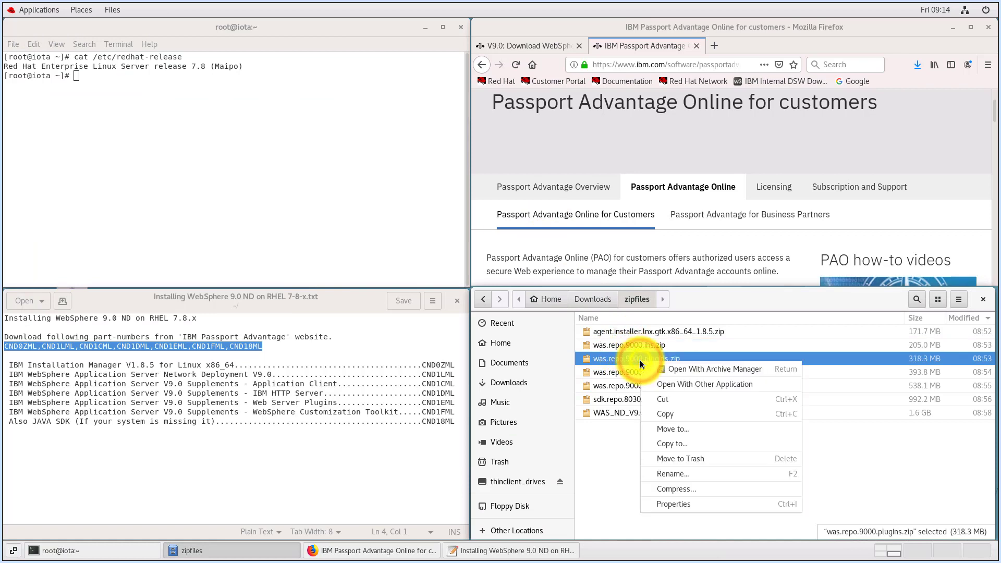
pyautogui.click(680, 369)
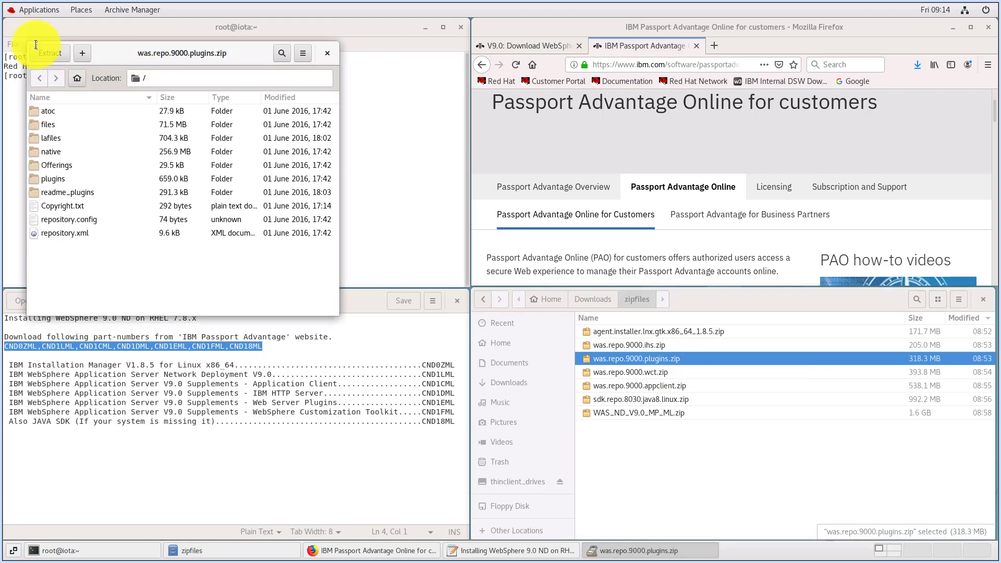
pyautogui.click(50, 53)
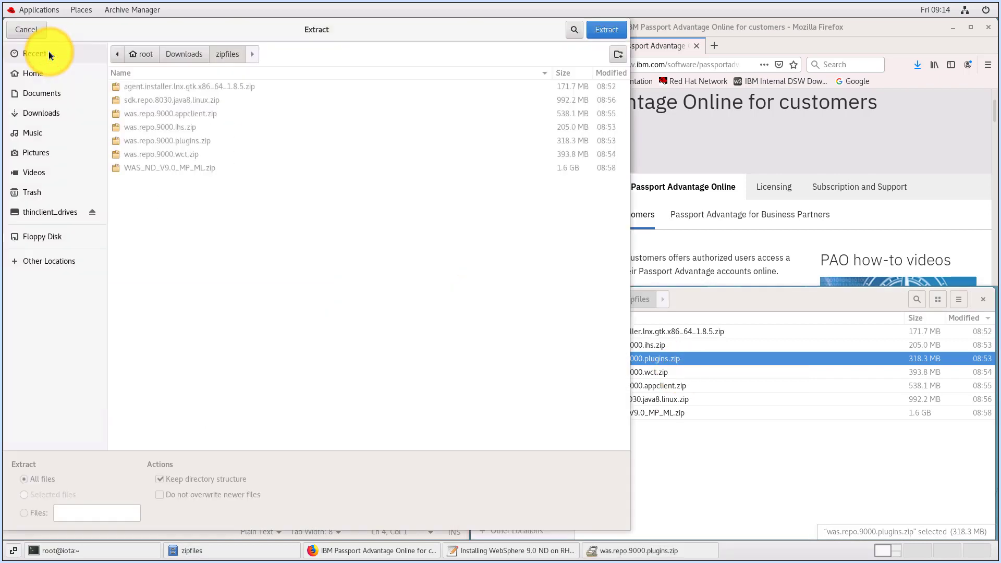
pyautogui.click(193, 56)
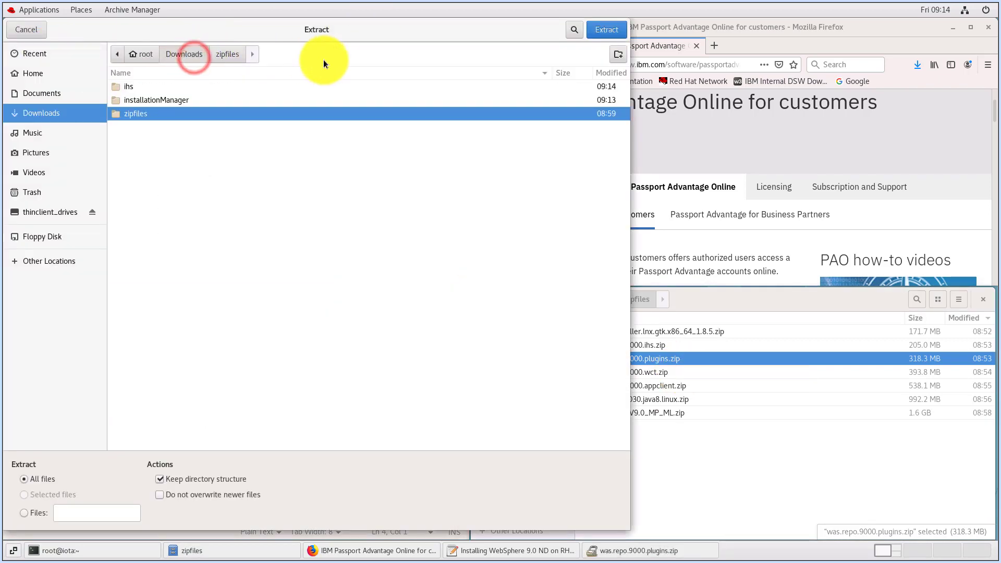
pyautogui.click(617, 55)
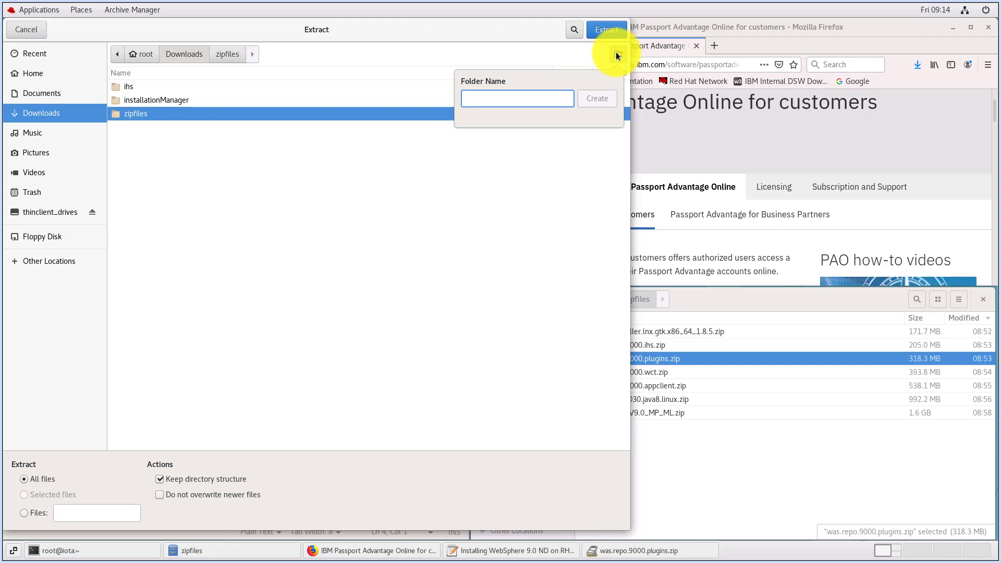
pyautogui.write('plugins')
pyautogui.click(599, 99)
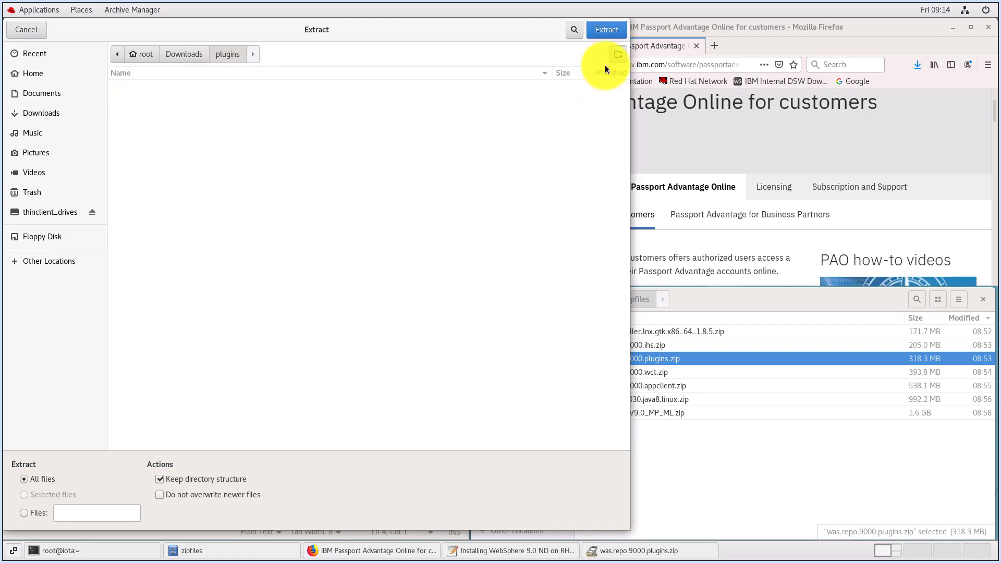
pyautogui.click(605, 32)
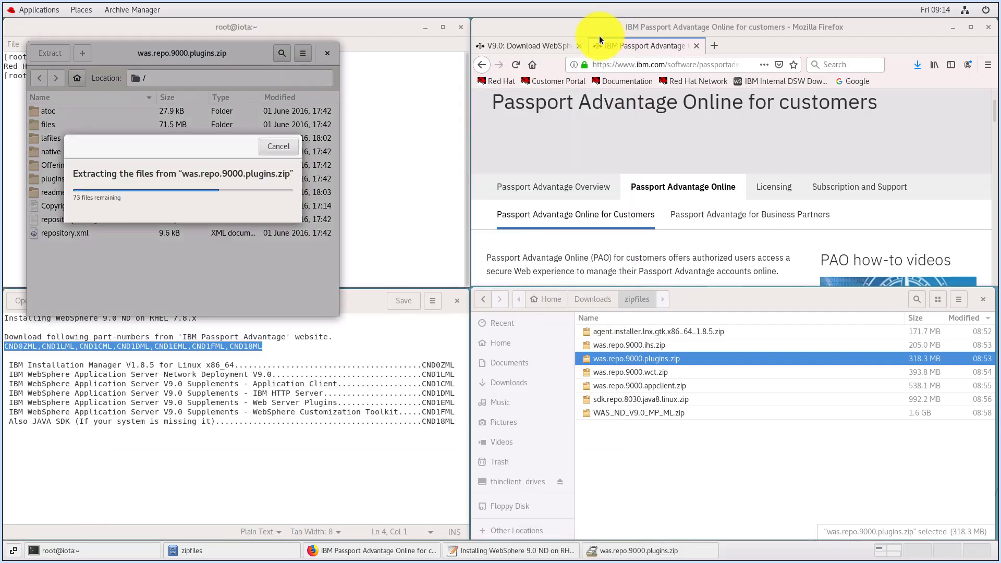
pyautogui.click(155, 196)
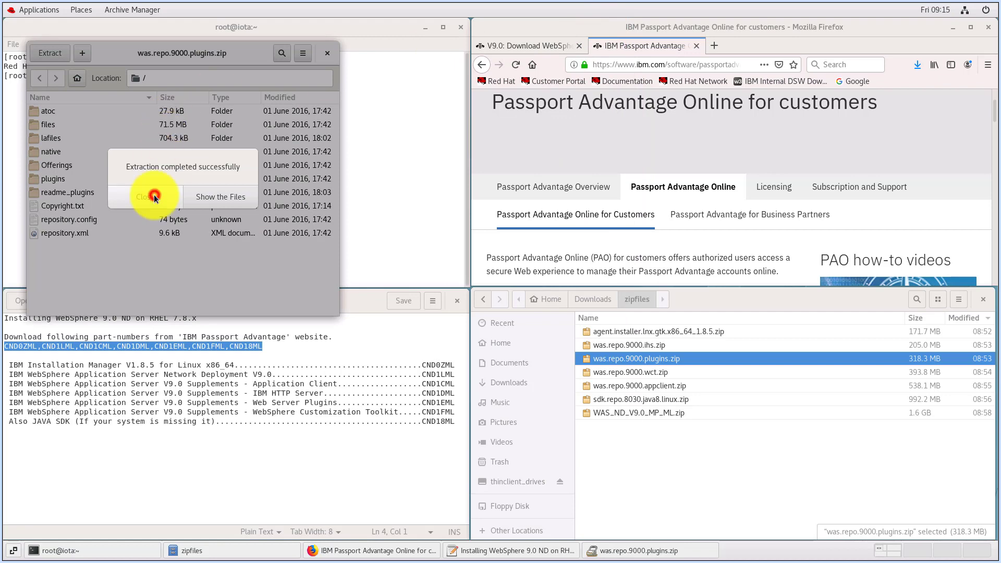
pyautogui.click(327, 52)
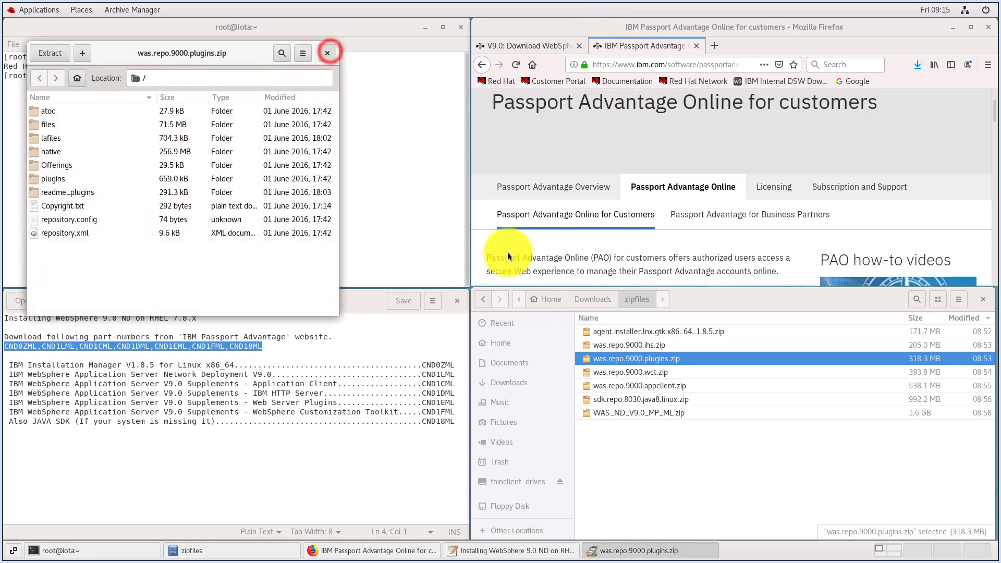
# Extract all of was.repo.9000.wct.zip into a new wct folder under Downloads, and close the archive
pyautogui.click(643, 373)
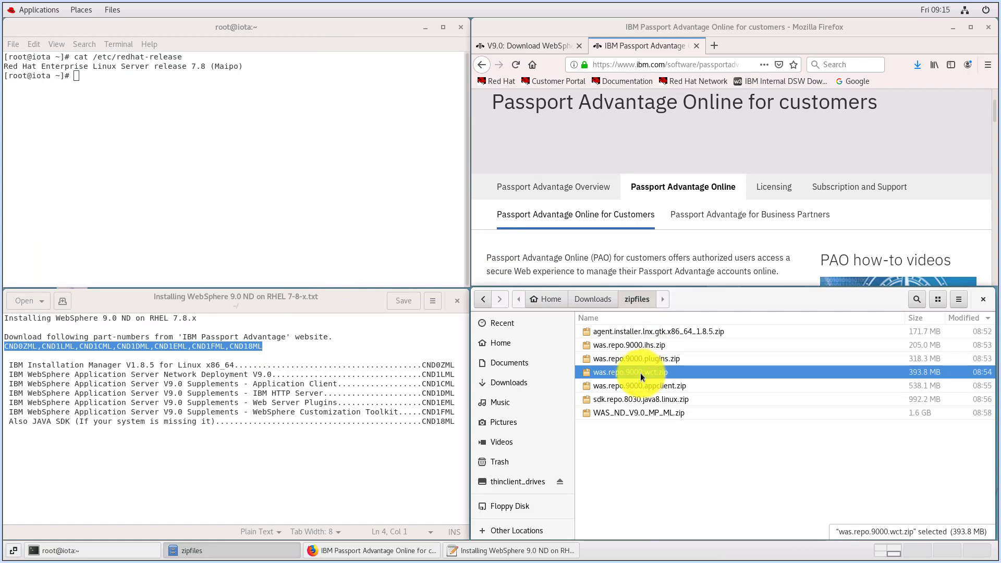
pyautogui.rightClick(641, 374)
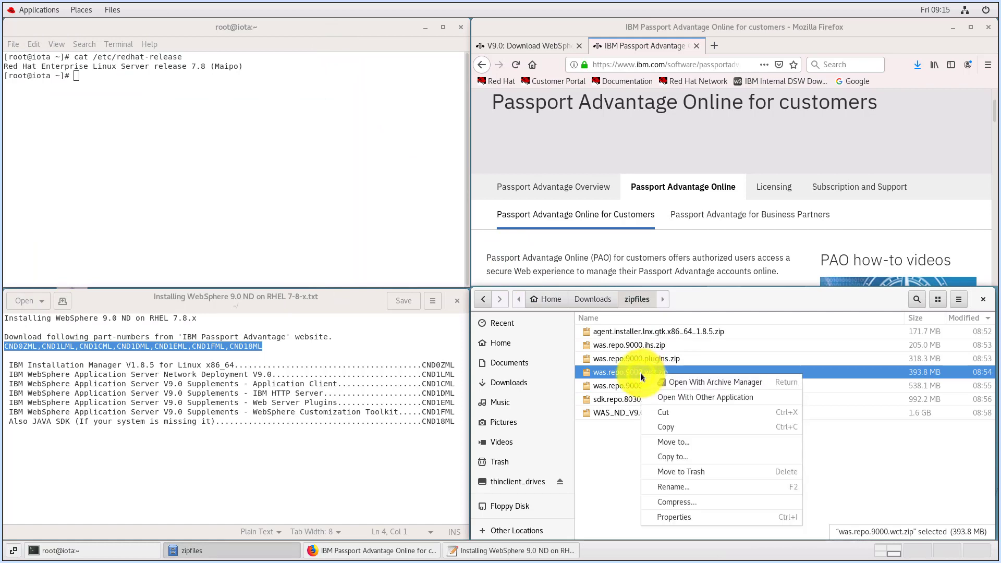
pyautogui.click(673, 383)
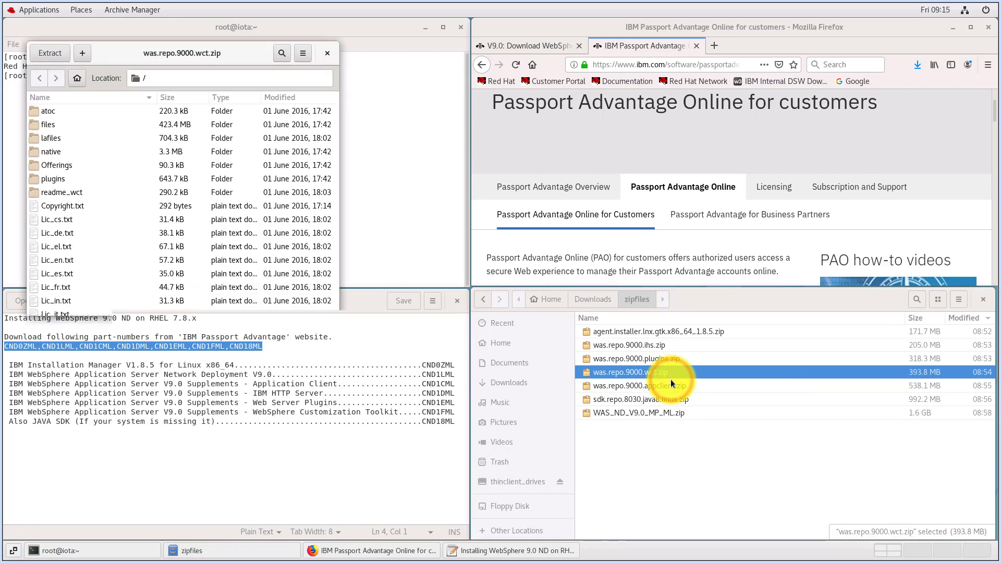
pyautogui.click(59, 55)
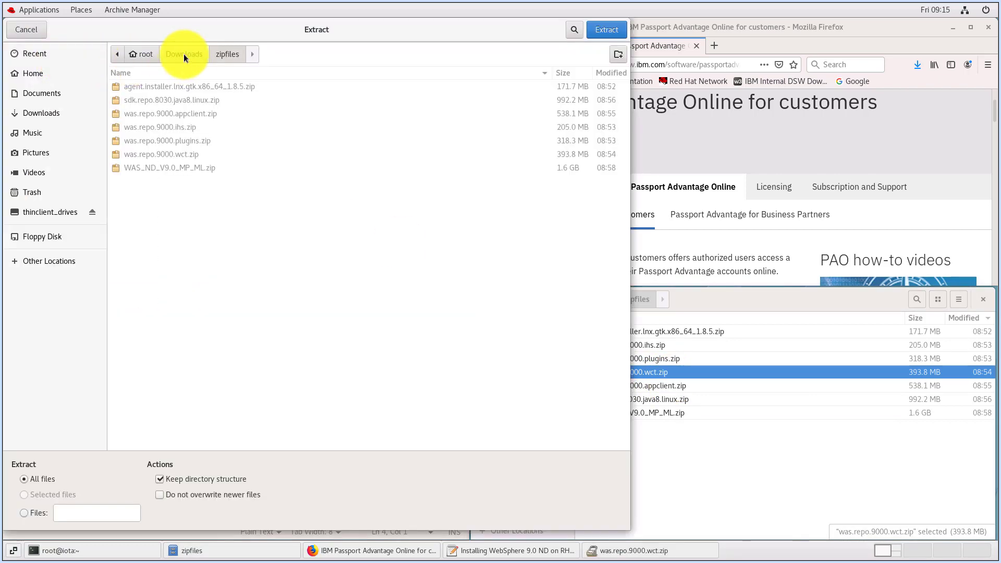
pyautogui.click(183, 54)
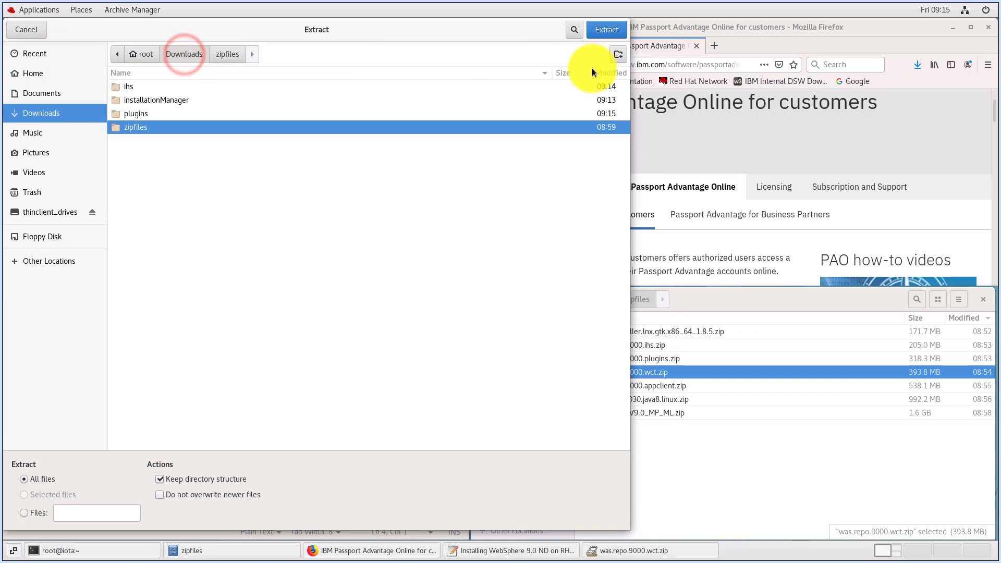
pyautogui.click(621, 57)
pyautogui.write('wct')
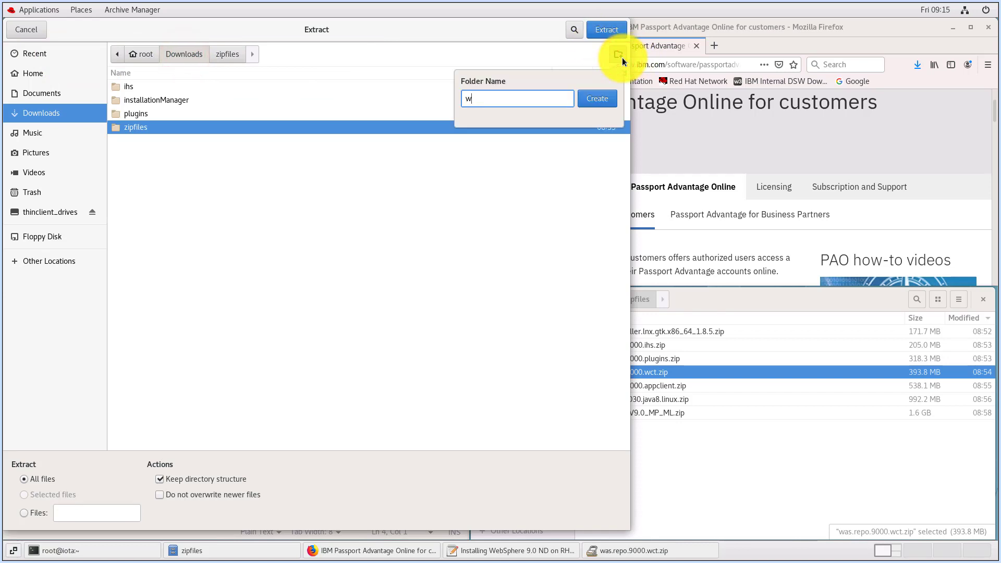
pyautogui.click(603, 98)
pyautogui.click(614, 32)
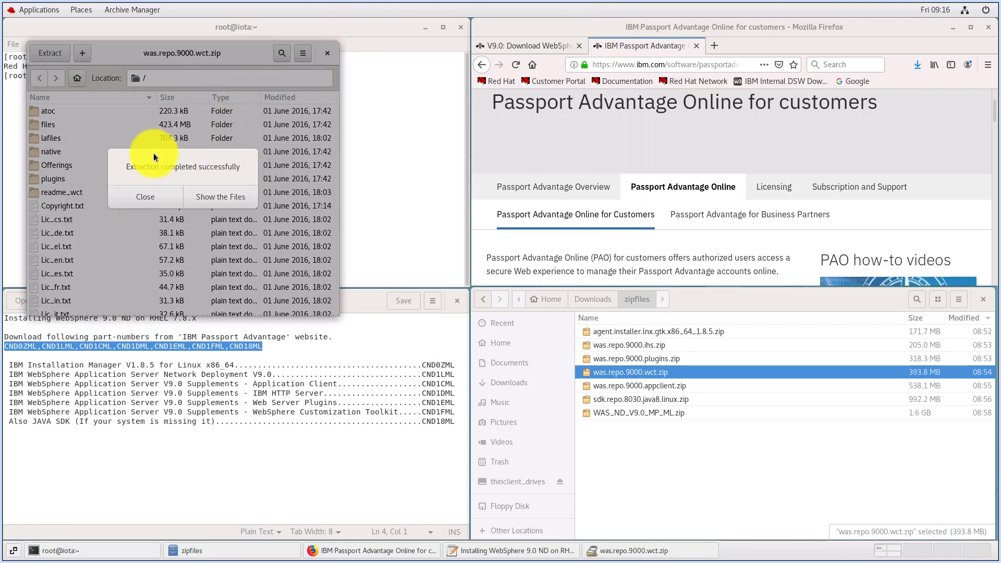
pyautogui.click(144, 197)
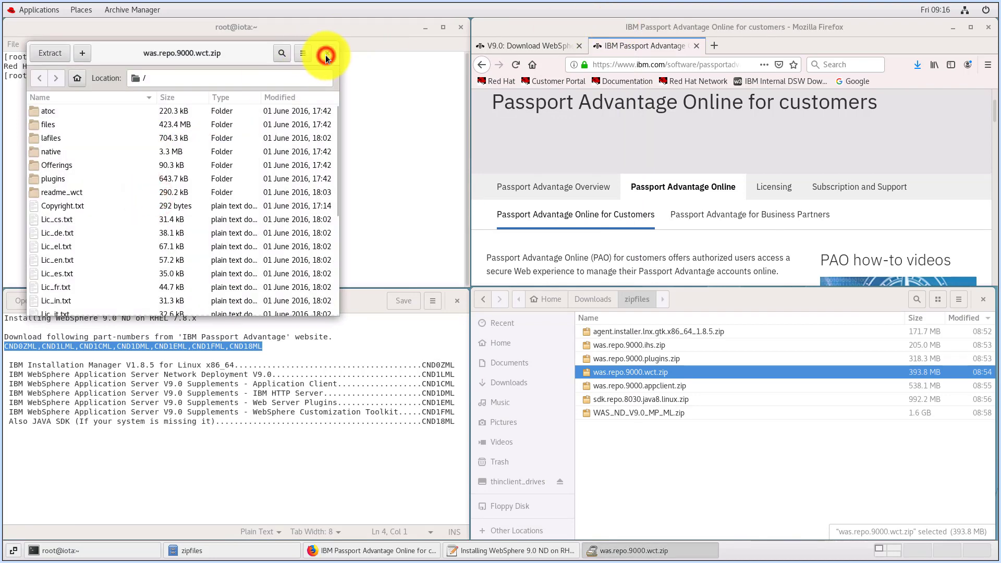
pyautogui.click(326, 55)
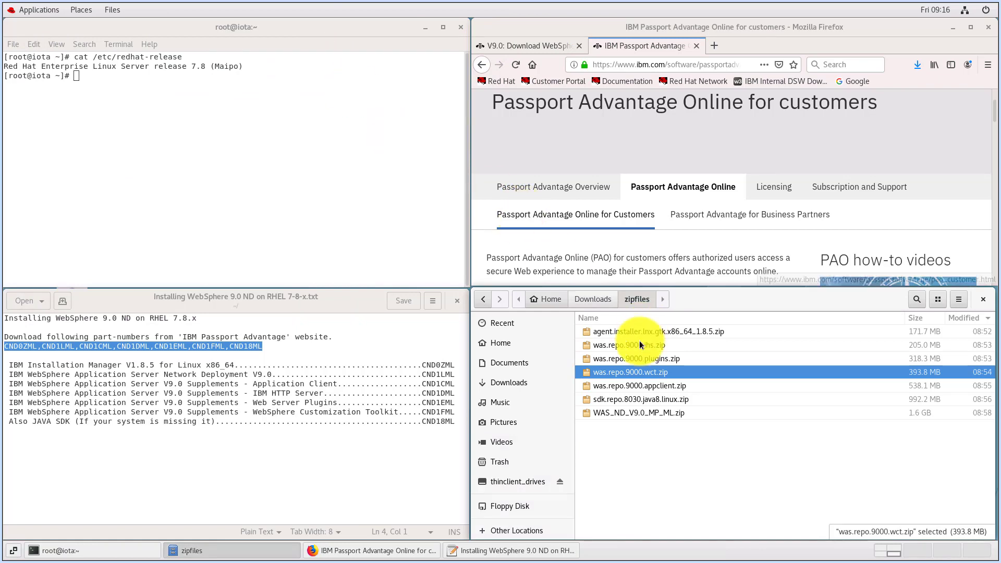
# Extract all of was.repo.9000.appclient.zip into a new appclient folder under Downloads, and close the archive
pyautogui.click(634, 387)
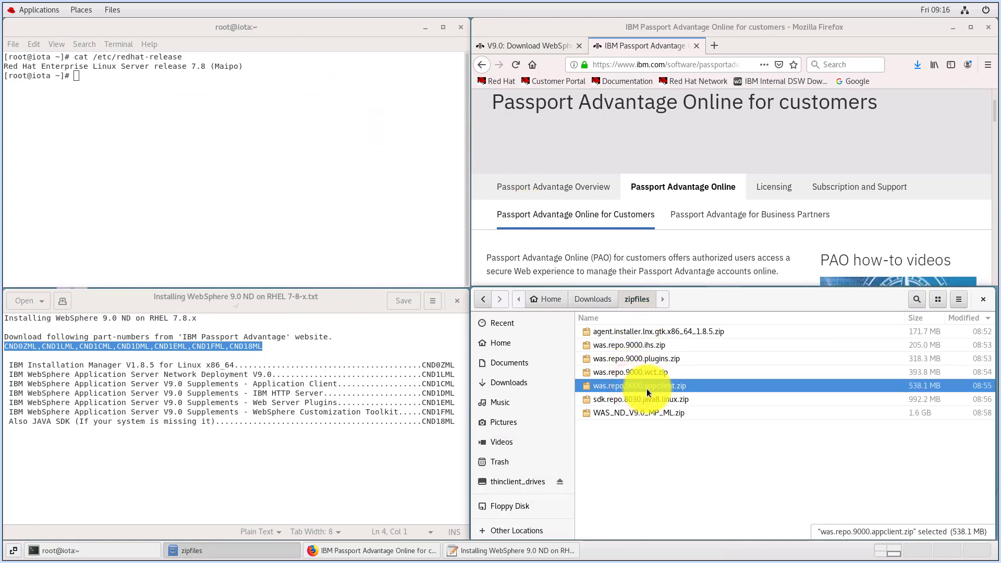
pyautogui.rightClick(647, 389)
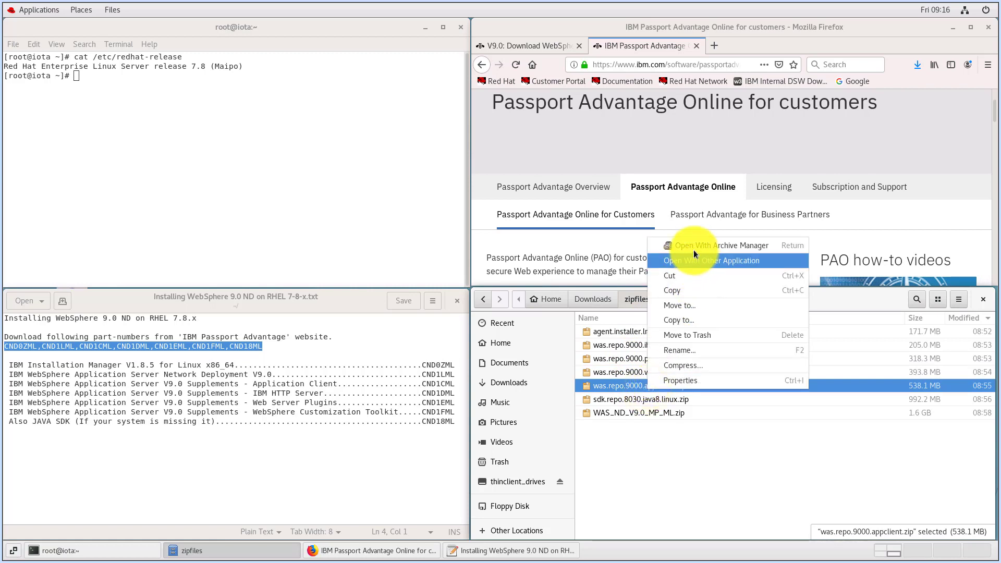
pyautogui.click(693, 247)
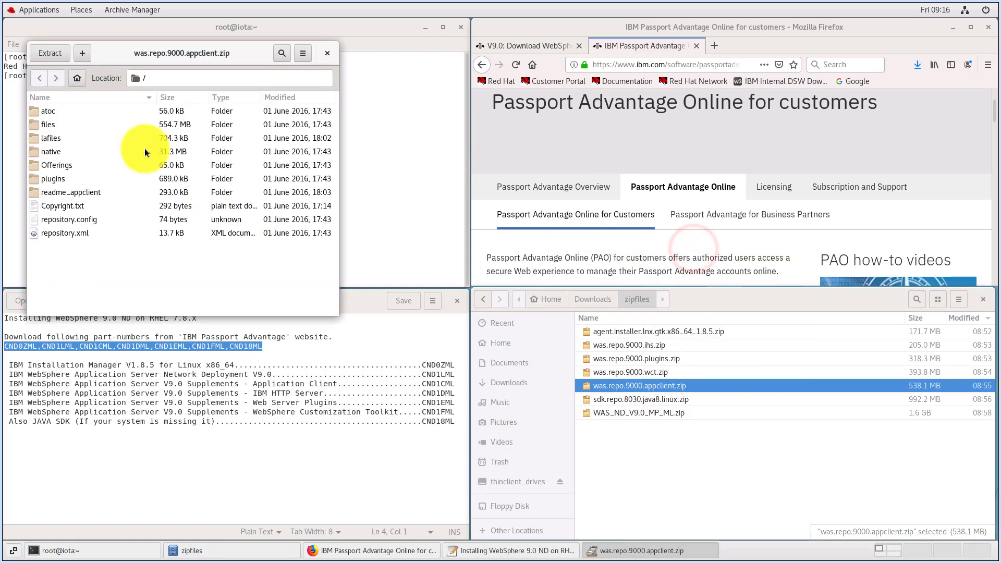
pyautogui.click(54, 53)
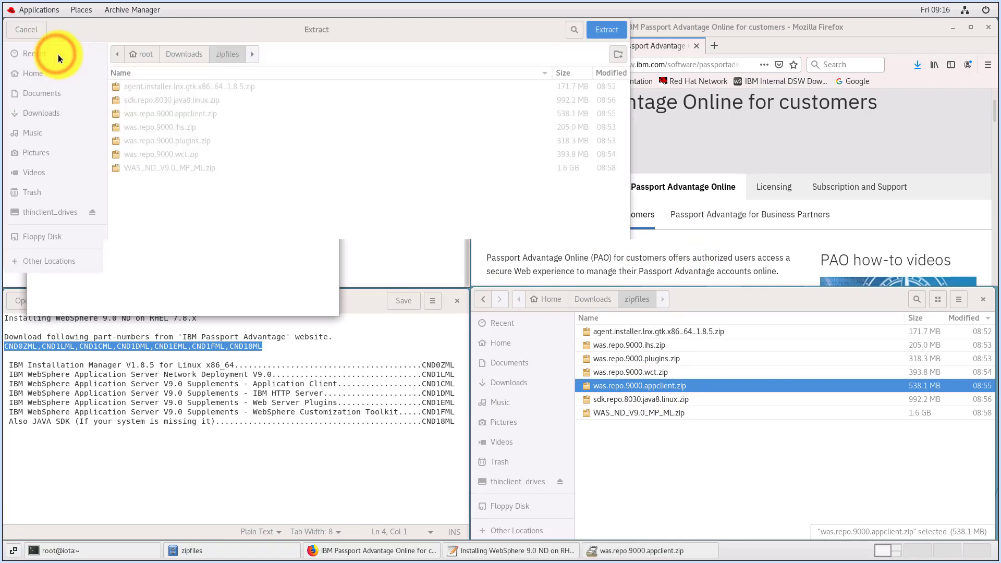
pyautogui.click(622, 58)
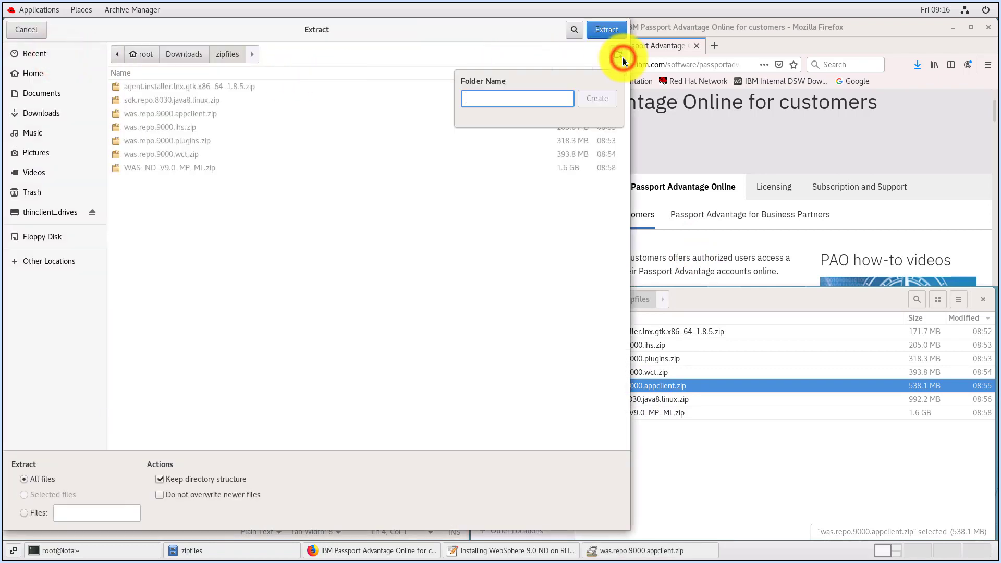
pyautogui.click(420, 179)
pyautogui.click(192, 58)
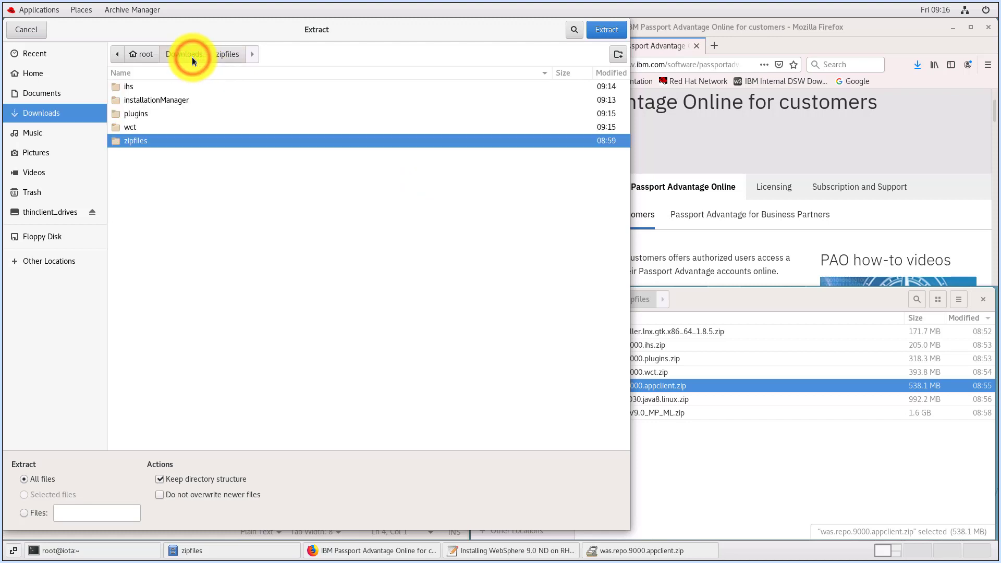
pyautogui.click(620, 54)
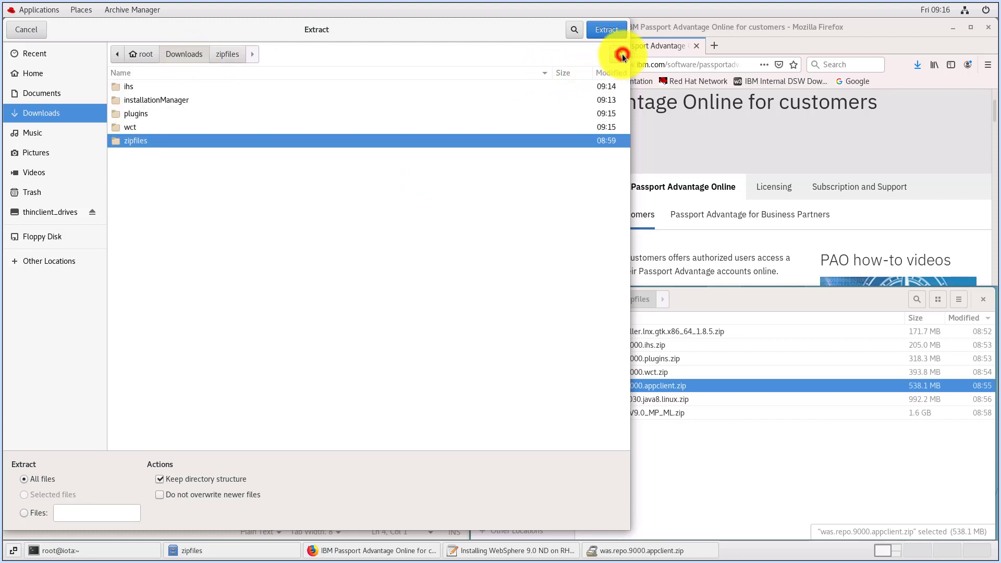
pyautogui.write('app')
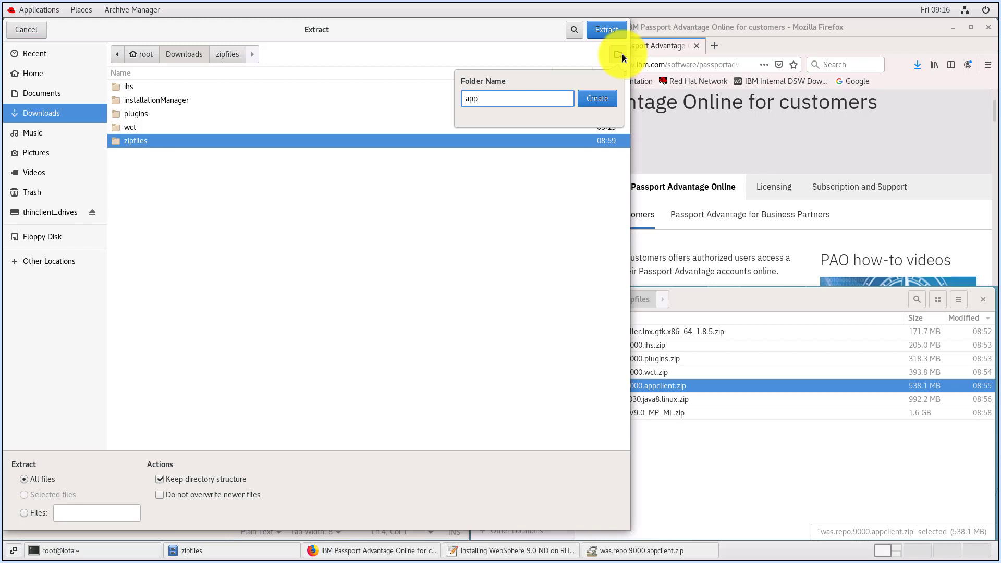
pyautogui.write('client')
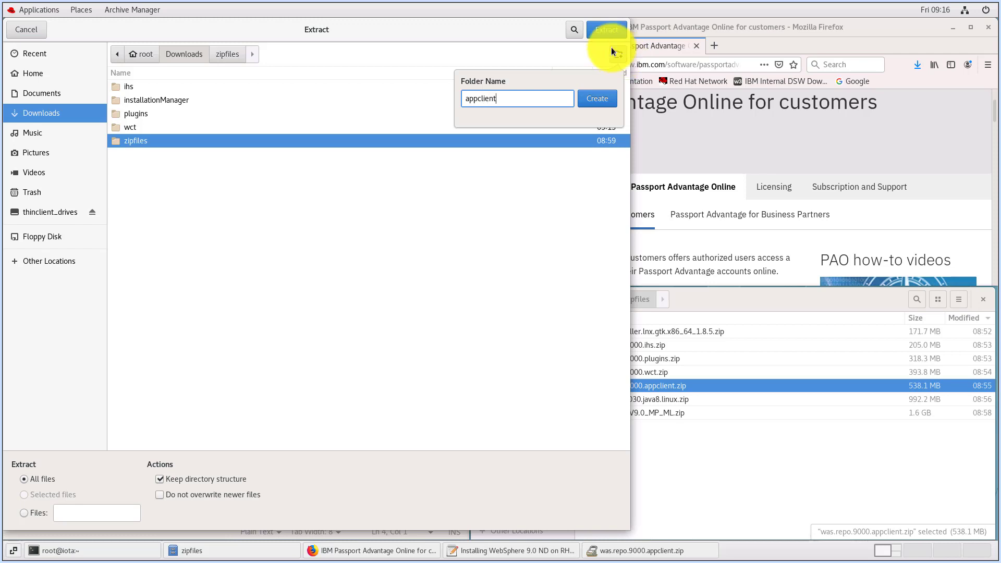
pyautogui.click(590, 99)
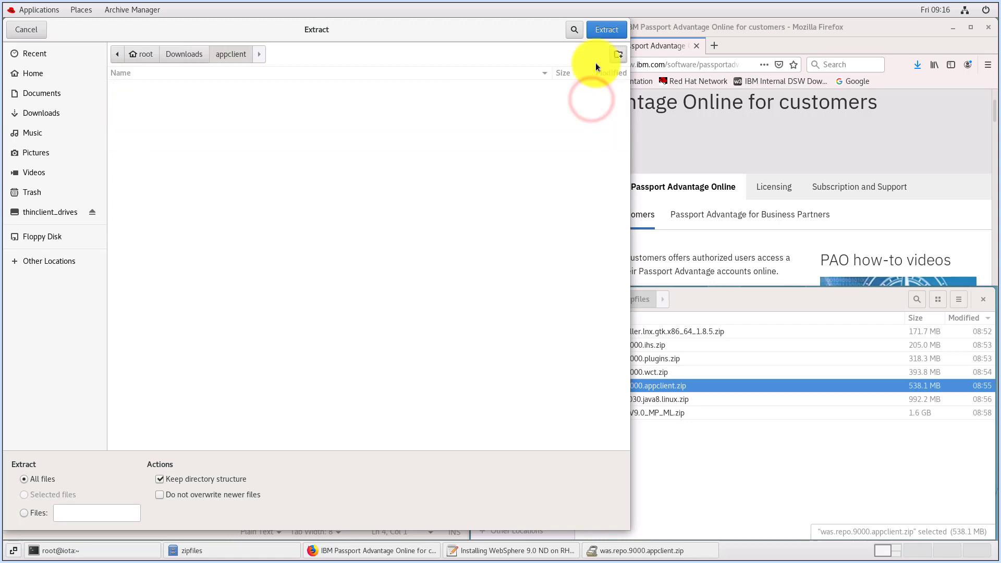
pyautogui.click(604, 32)
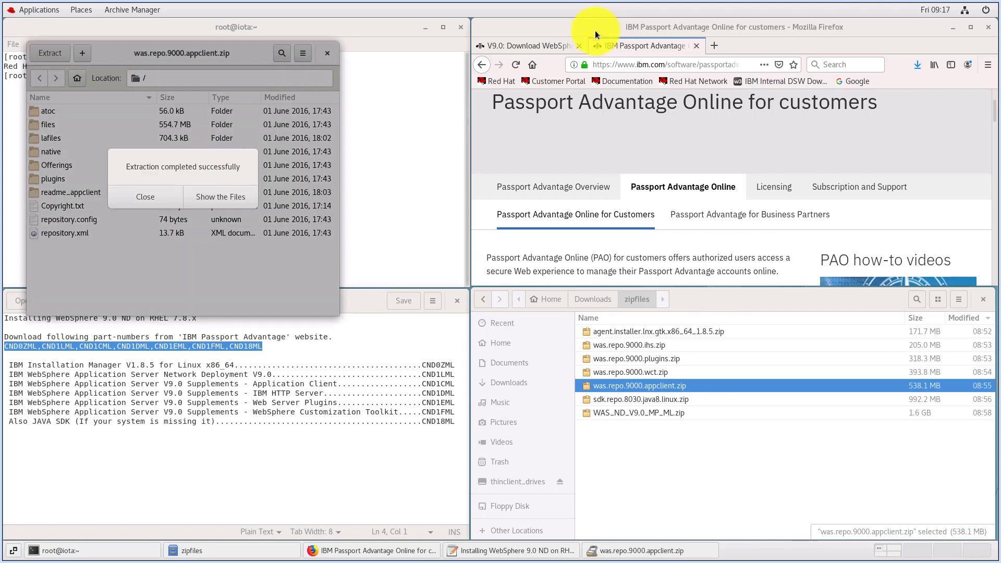
pyautogui.click(161, 198)
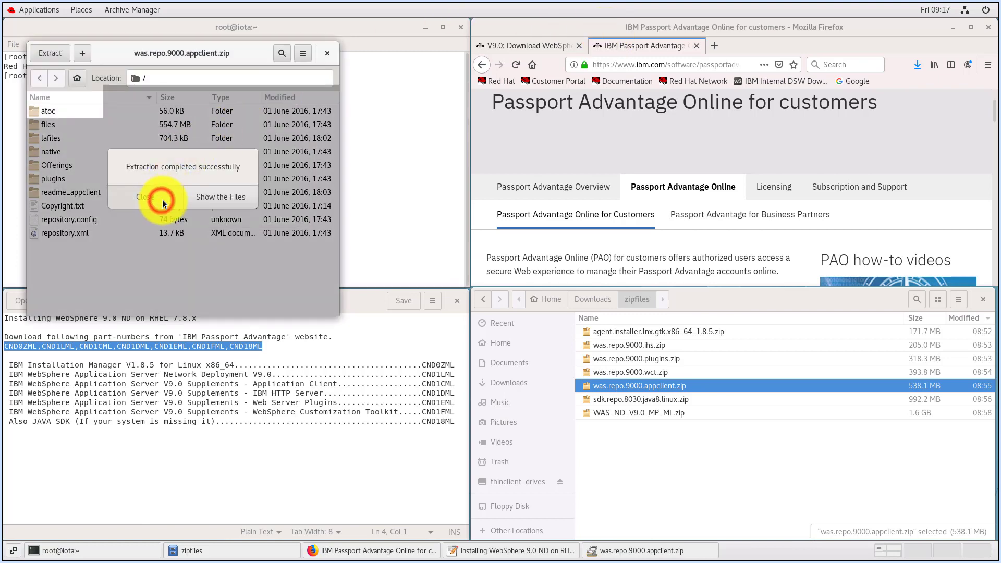
pyautogui.click(329, 57)
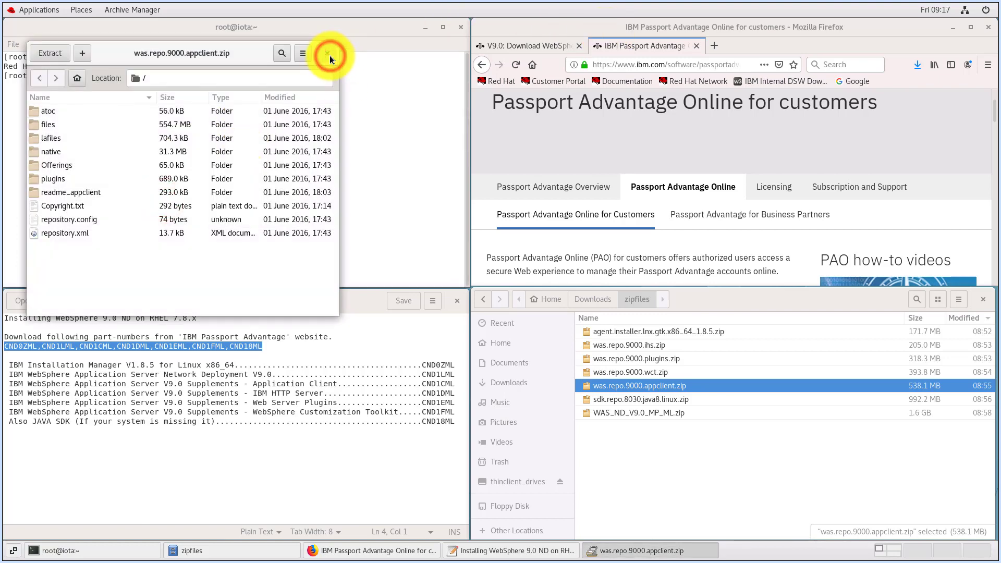
# Extract all of sdk.repo.8030.java8.linux.zip into a new javasdk folder under Downloads, and close the archive
pyautogui.click(614, 401)
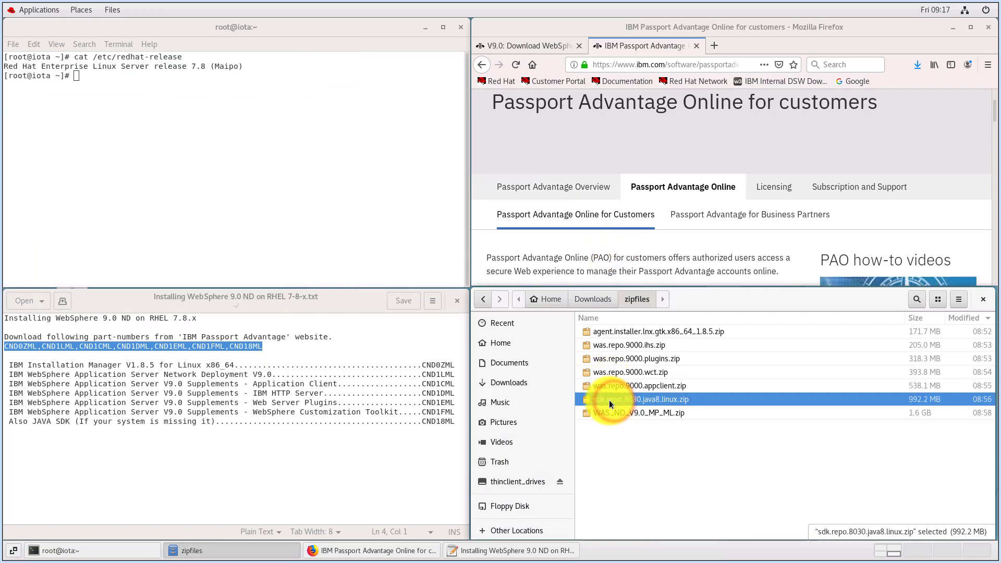
pyautogui.rightClick(637, 400)
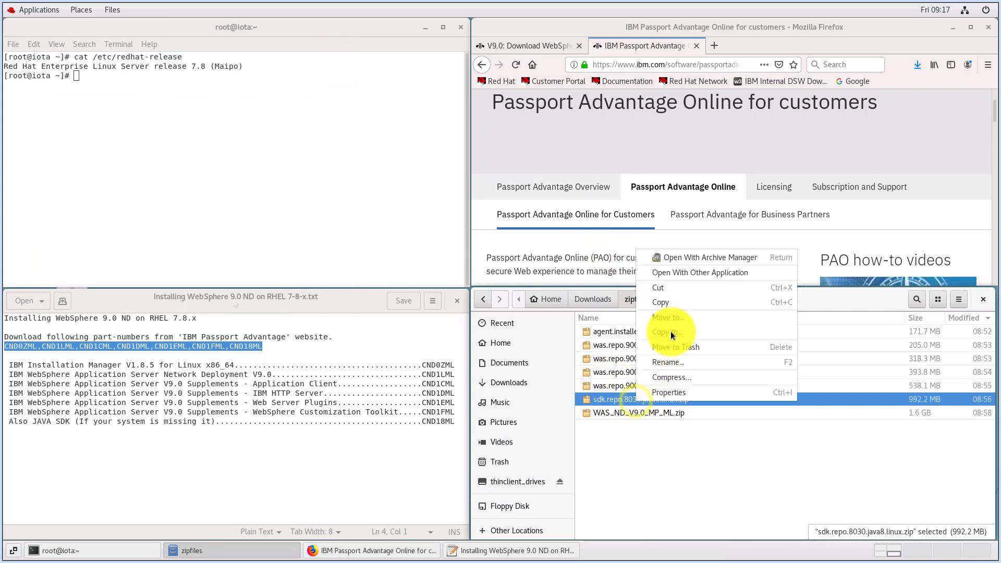
pyautogui.click(678, 261)
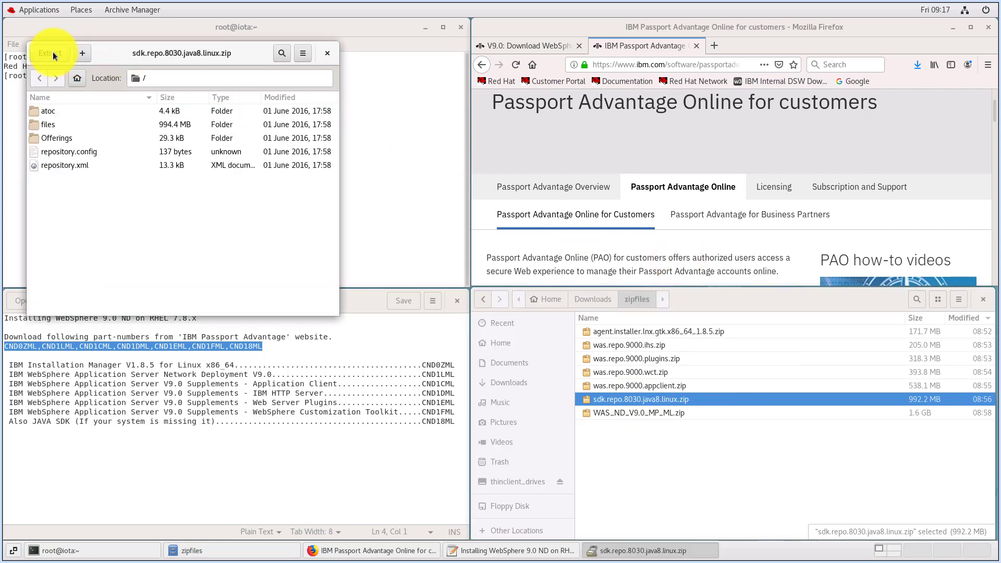
pyautogui.click(52, 54)
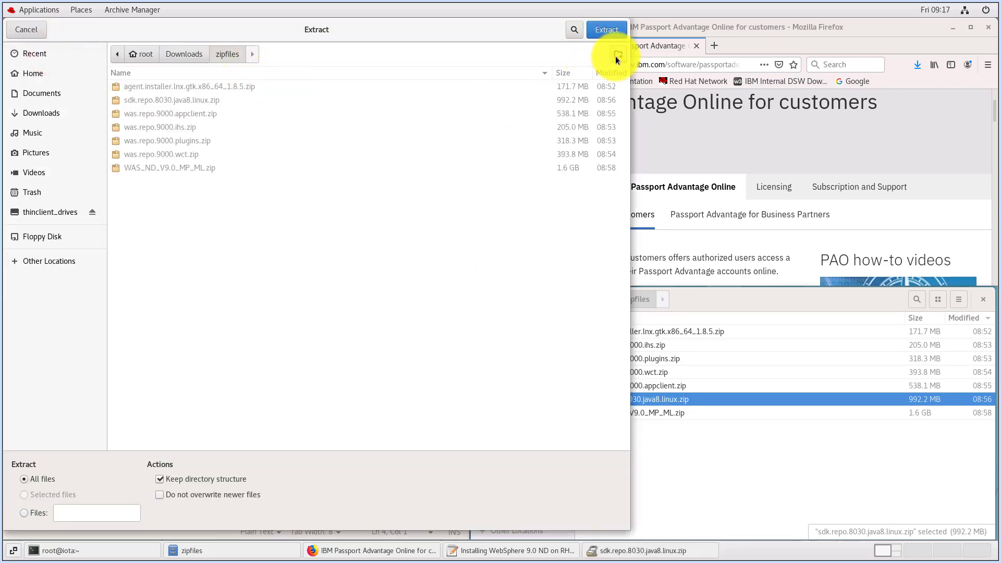
pyautogui.click(186, 55)
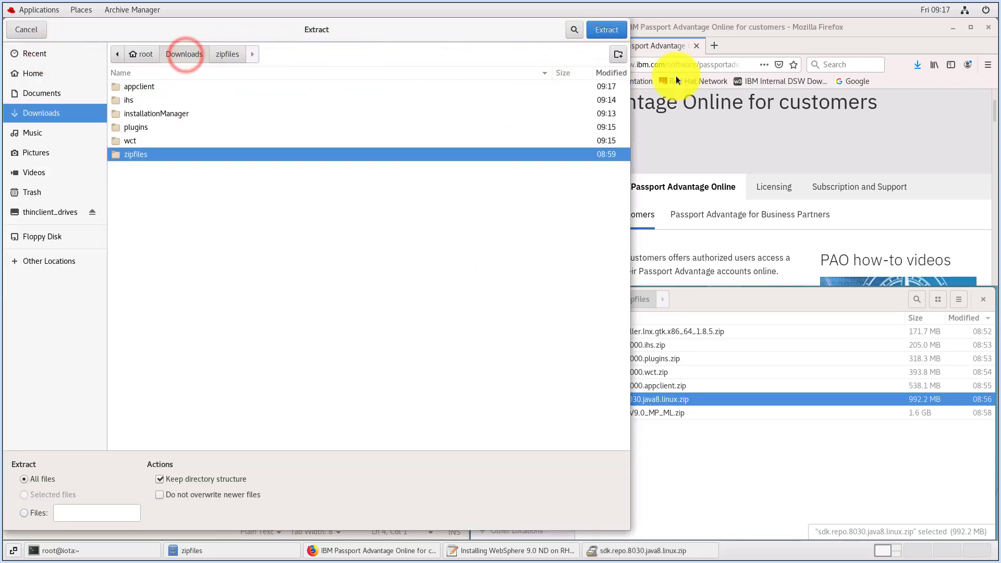
pyautogui.click(619, 56)
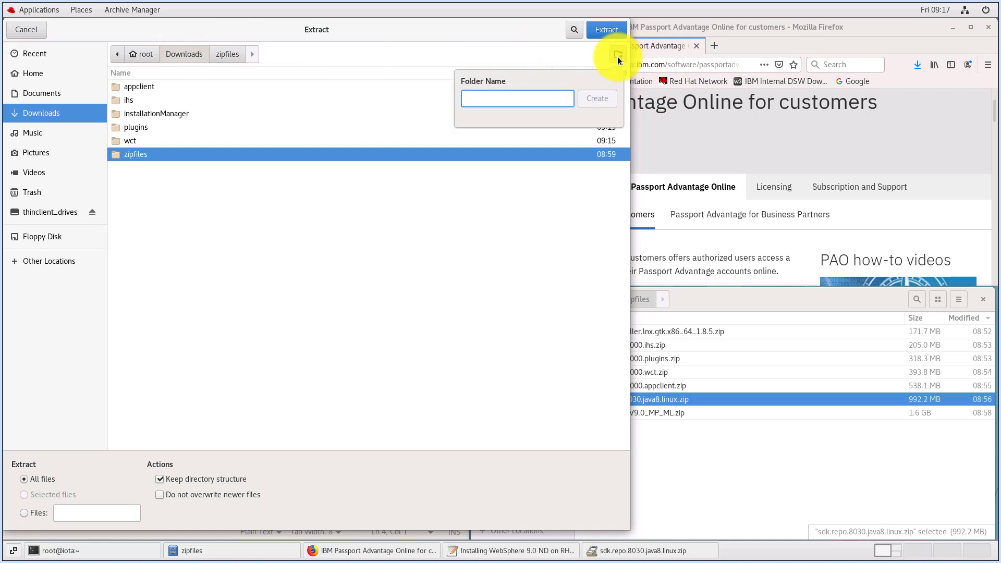
pyautogui.write('java')
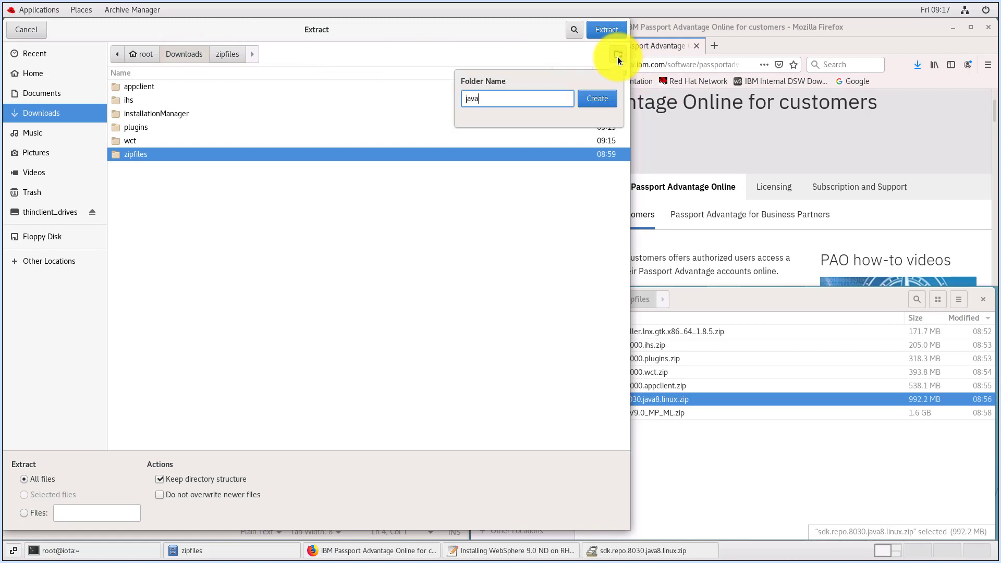
pyautogui.write('sdk')
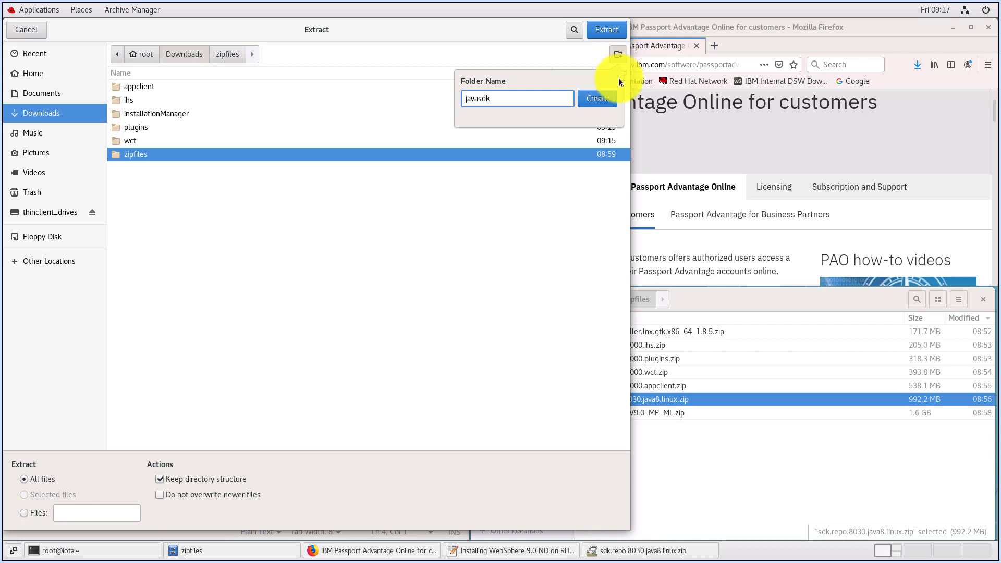
pyautogui.click(591, 100)
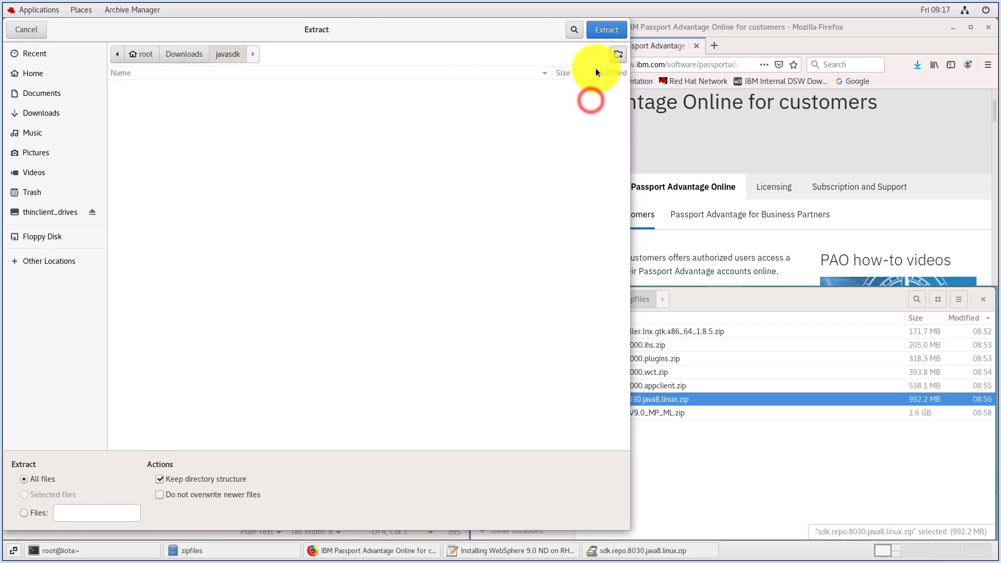
pyautogui.click(603, 31)
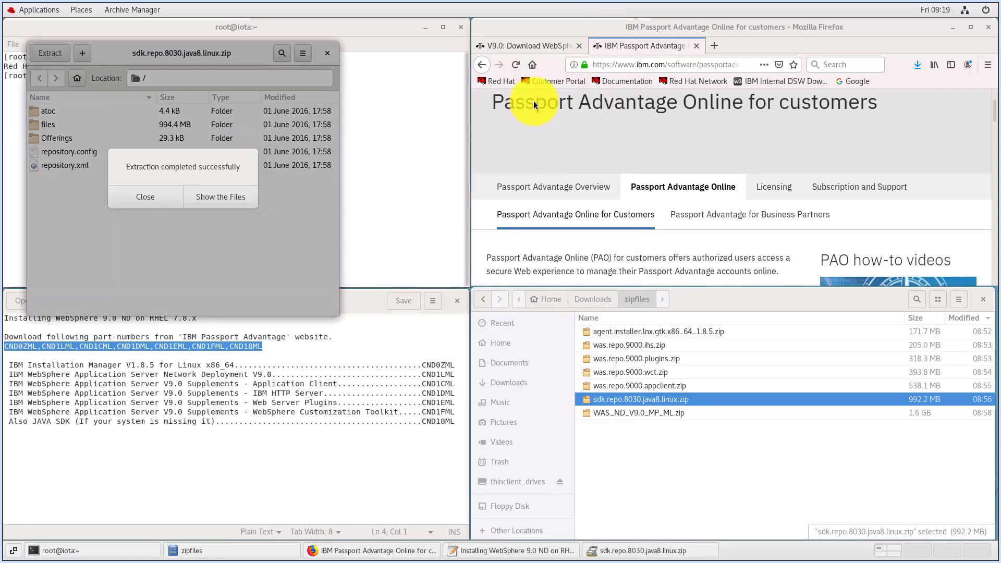
pyautogui.click(171, 197)
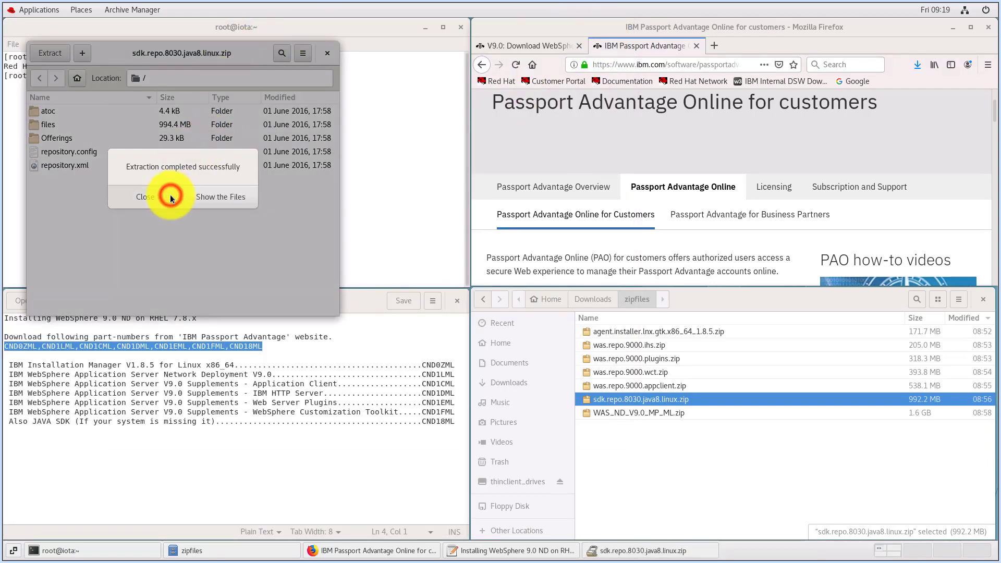
pyautogui.click(328, 54)
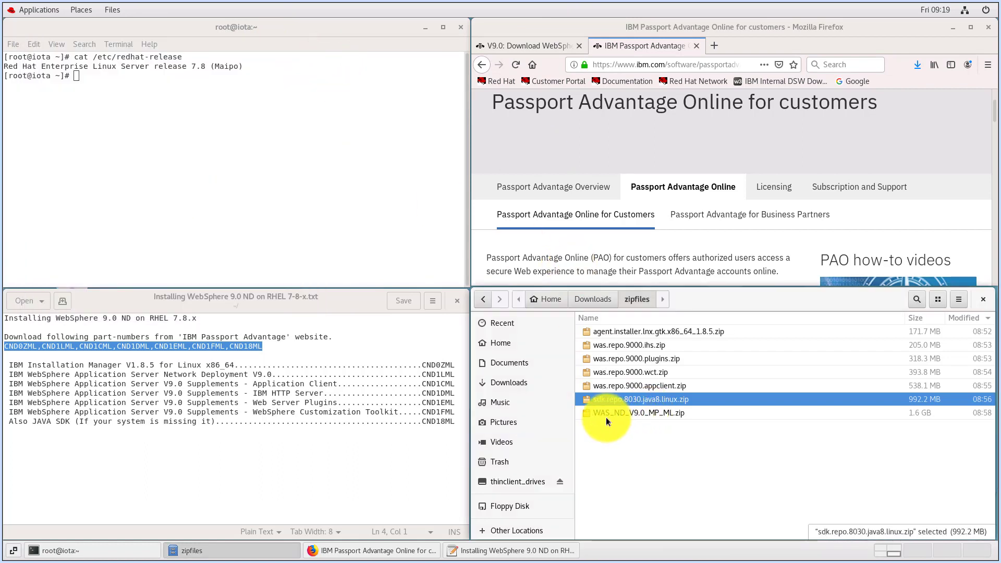
# Extract all of WAS_ND_V9.0_MP_ML.zip into a new was9ND folder under Downloads, and close the archive
pyautogui.click(636, 414)
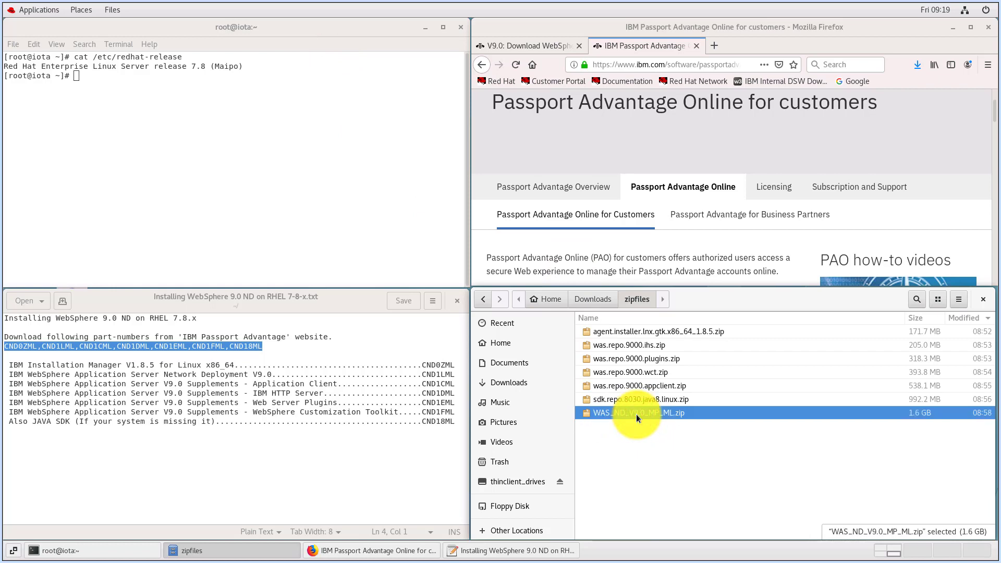
pyautogui.rightClick(636, 414)
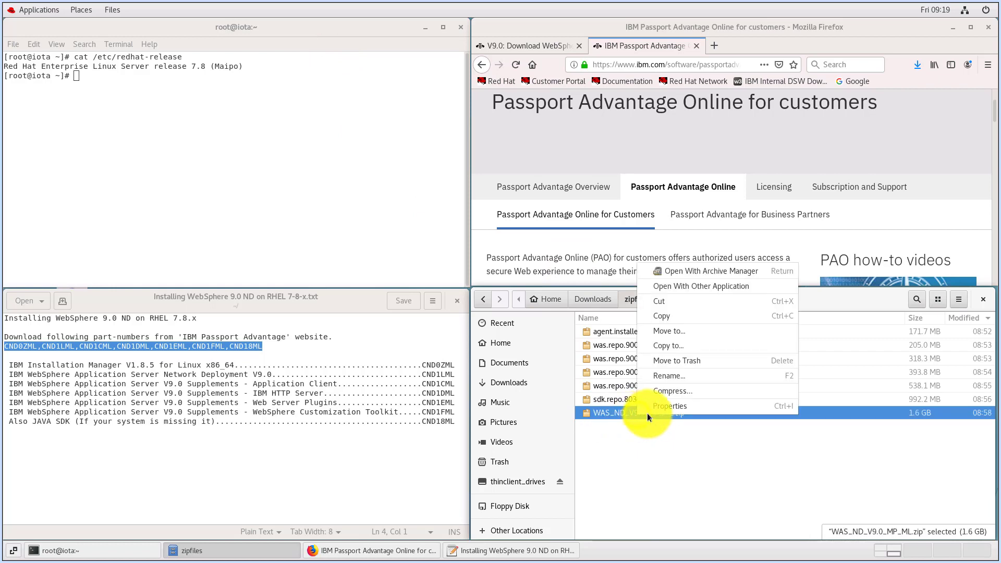
pyautogui.click(676, 273)
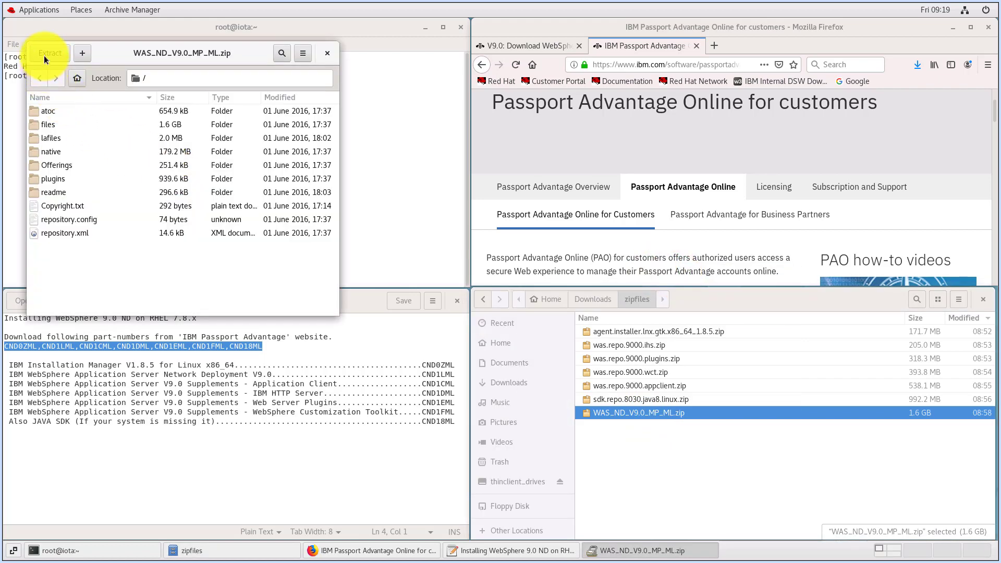
pyautogui.click(44, 55)
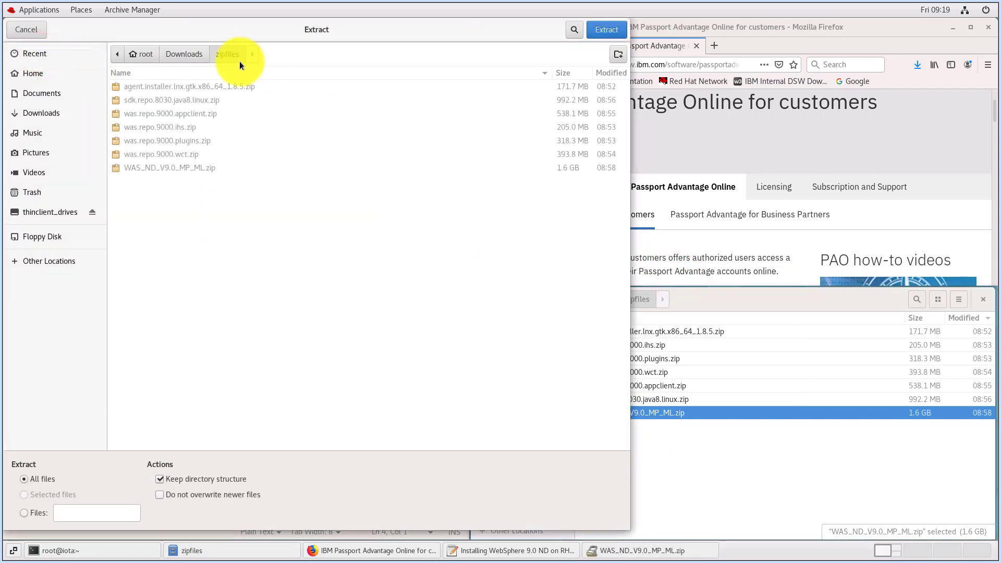
pyautogui.click(195, 51)
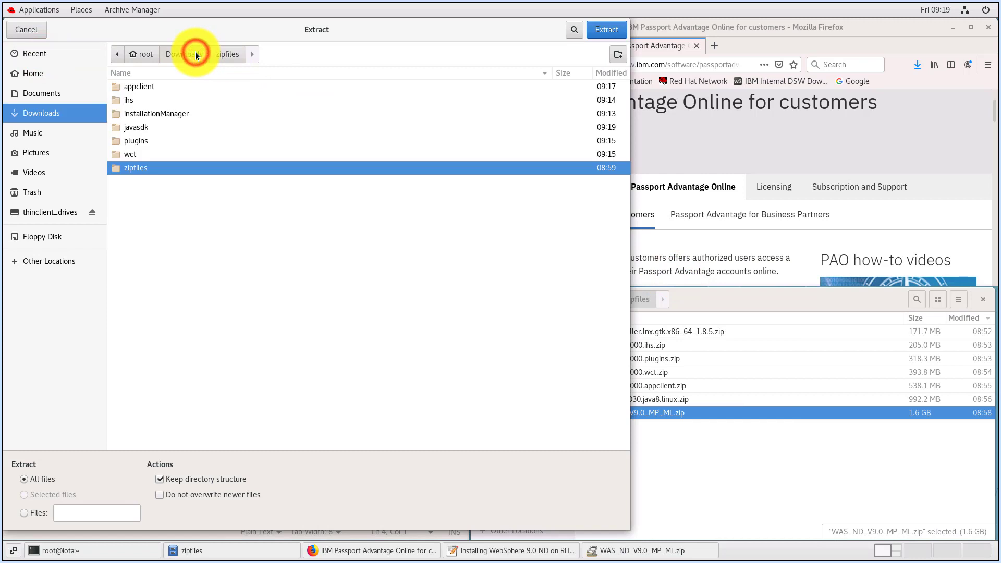
pyautogui.click(618, 55)
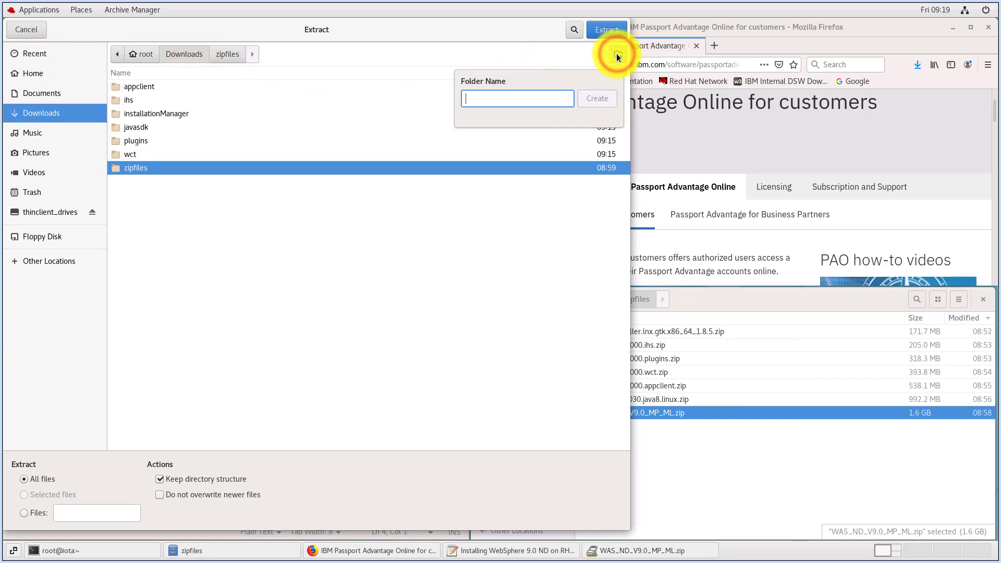
pyautogui.write('was9ND')
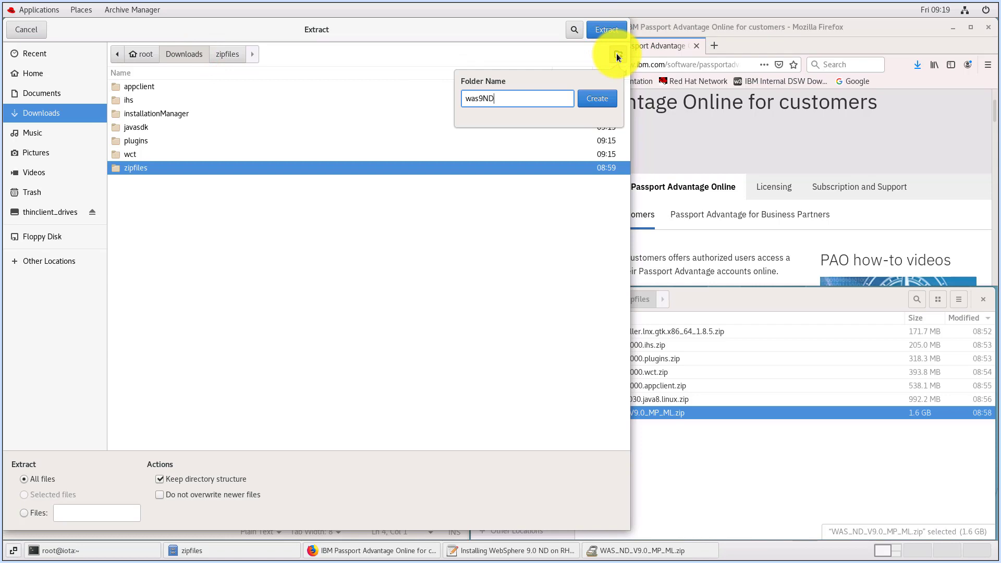
pyautogui.click(595, 97)
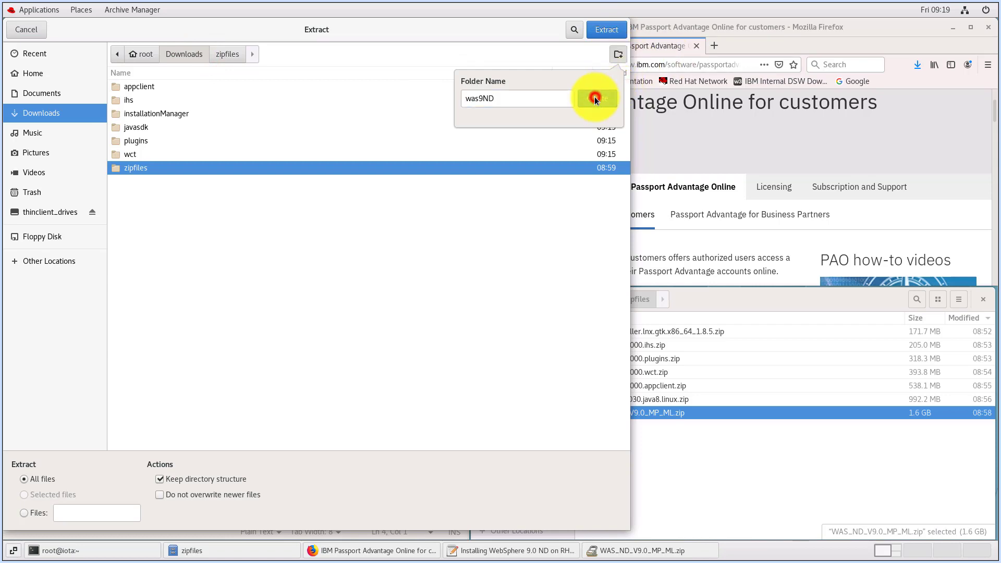
pyautogui.click(605, 33)
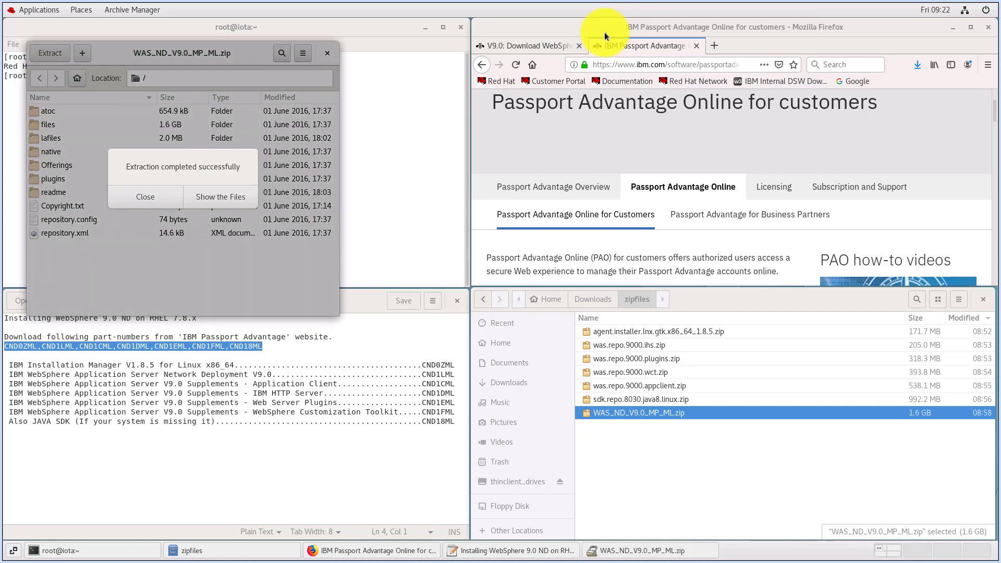
pyautogui.click(136, 199)
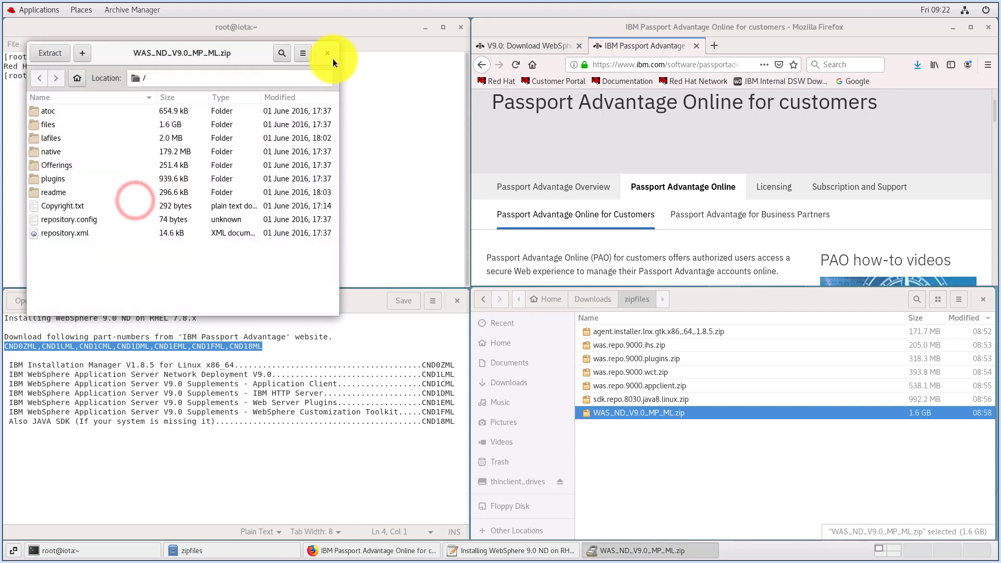
pyautogui.click(331, 55)
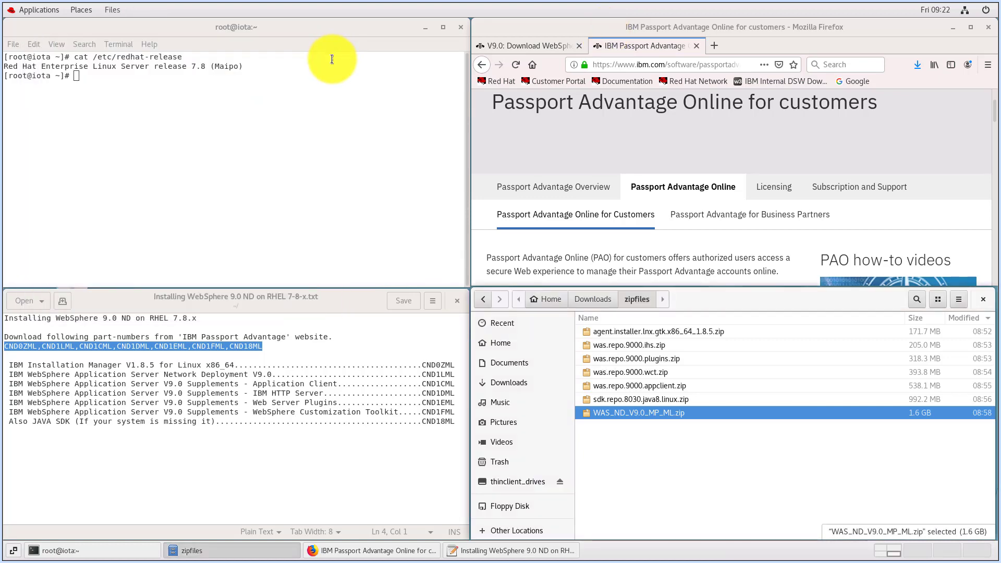
# Open the installationManager folder under Downloads and change the terminal's directory to /root/Downloads/installationManager
pyautogui.click(593, 299)
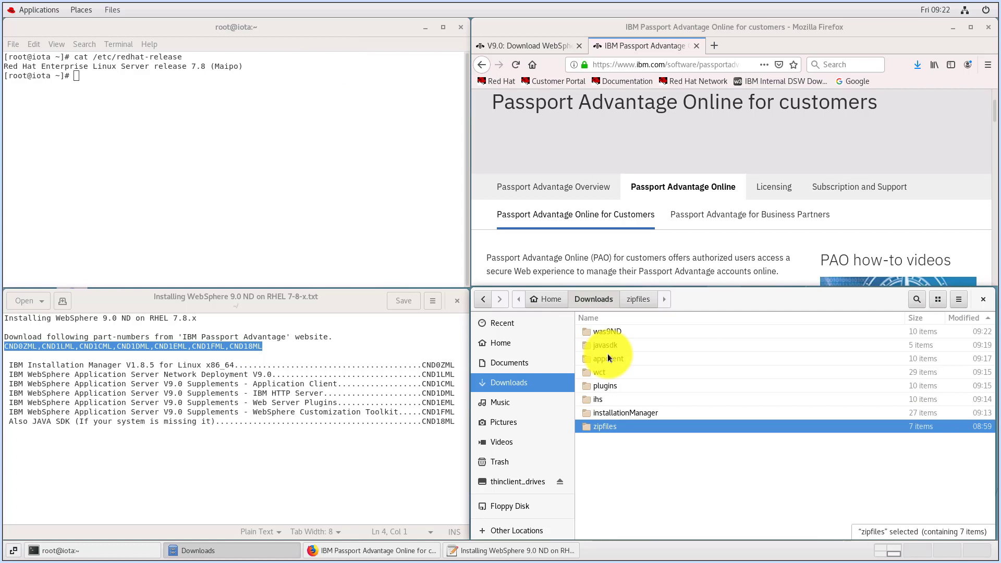
pyautogui.doubleClick(599, 415)
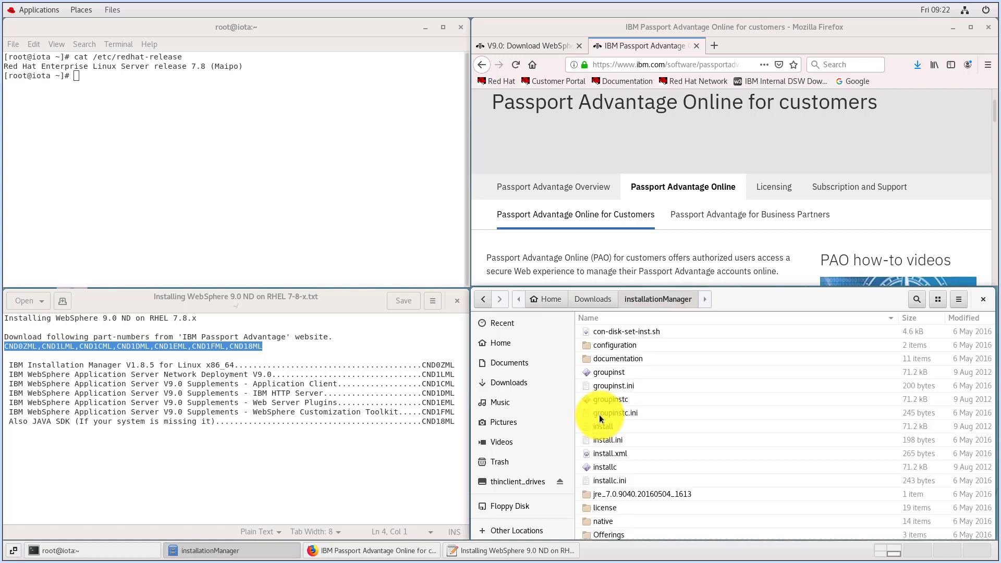
pyautogui.click(105, 112)
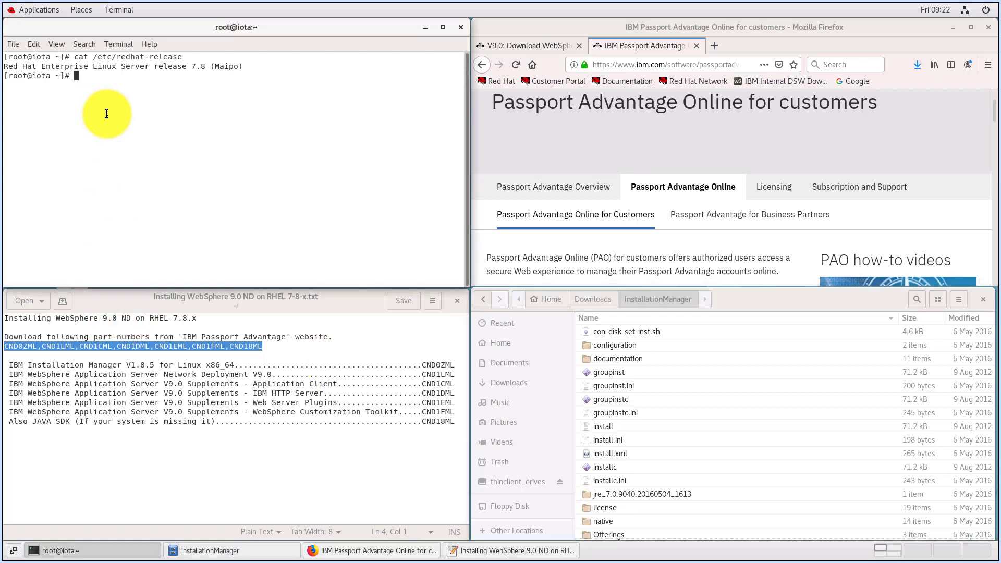
pyautogui.write('cd /root/Downloads/installationManager')
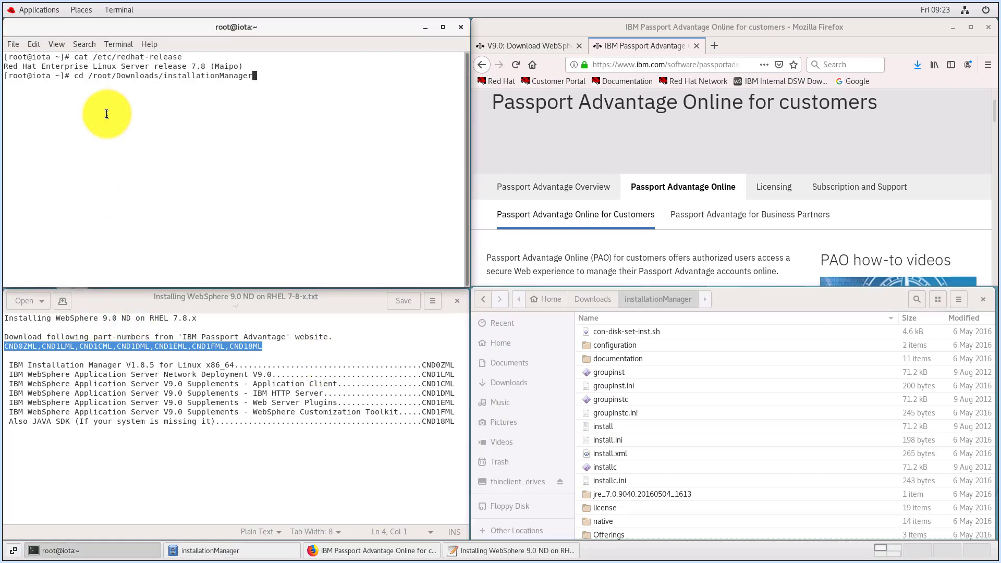
pyautogui.press('Return')
# List the install file's details with ls -al install, and launch the installer with ./install
pyautogui.write('ls -al install')
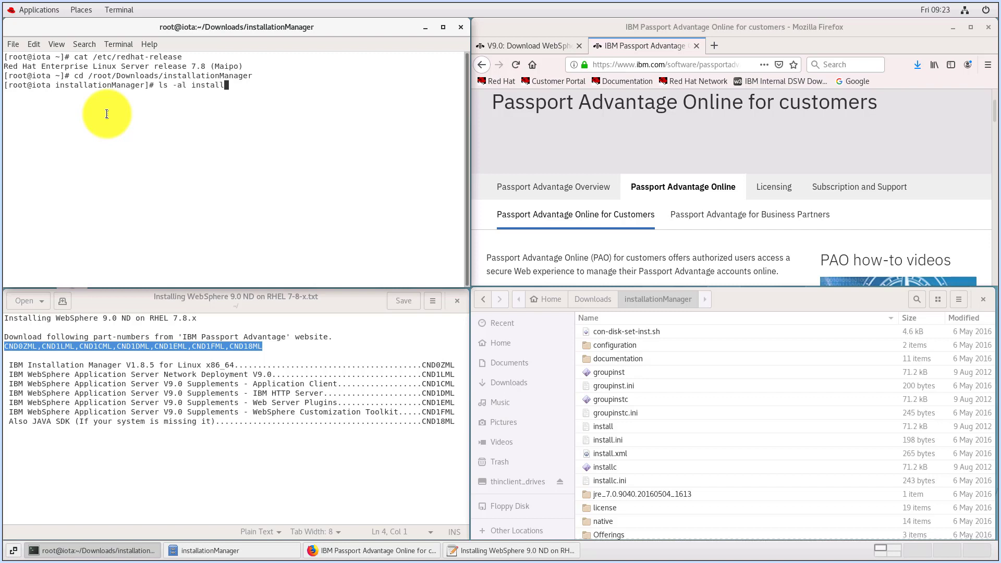
pyautogui.press('Return')
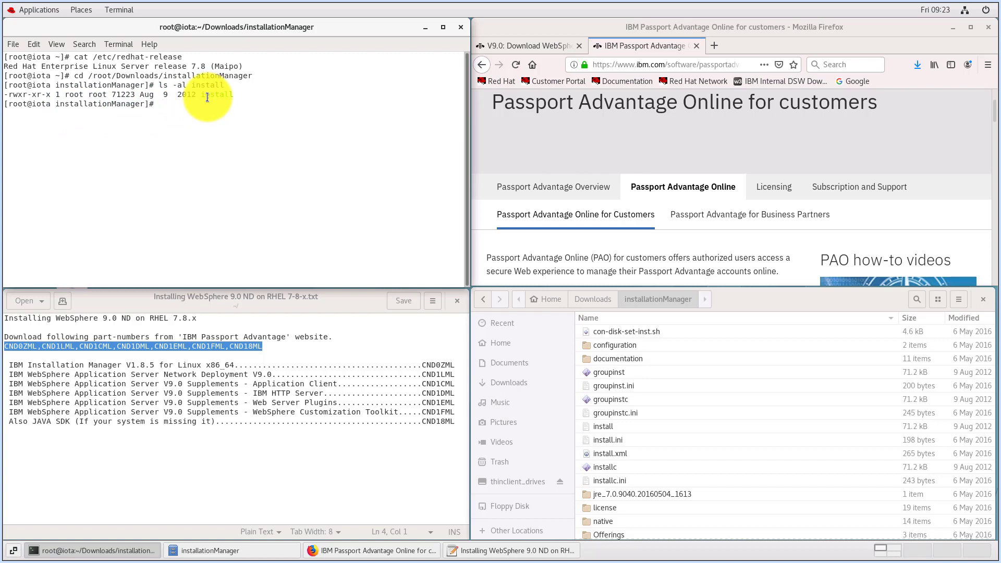
pyautogui.write('./')
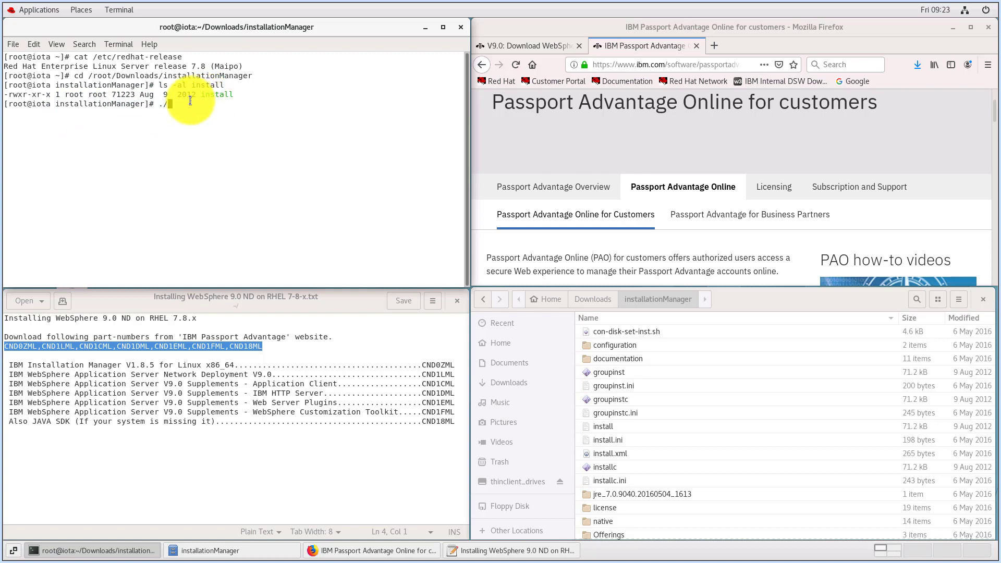
pyautogui.write('install')
pyautogui.press('Return')
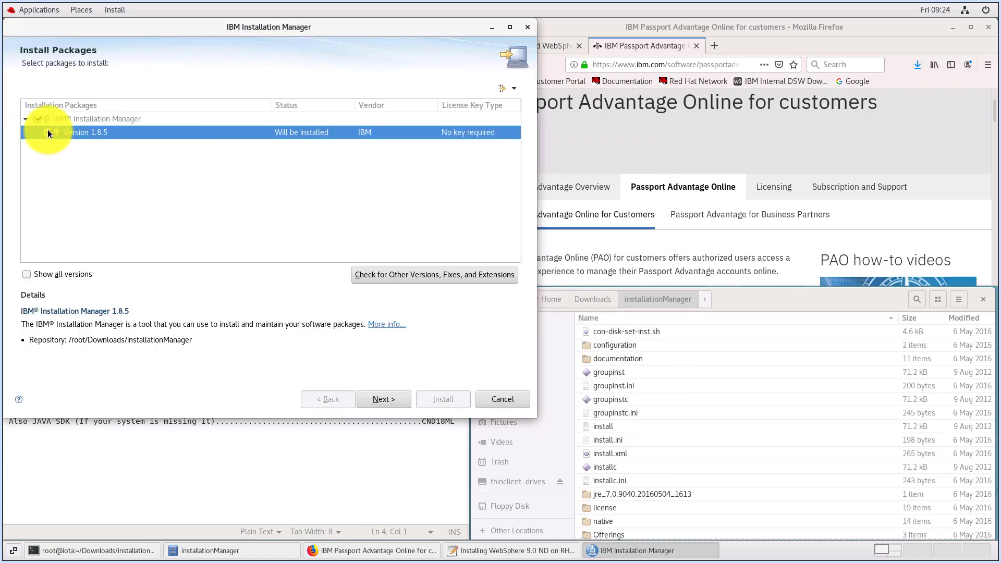
# Accept the license terms for Installation Manager Version 1.8.5, keep the directory /opt/IBM/InstallationManager/eclipse, and proceed to the installation summary
pyautogui.click(397, 400)
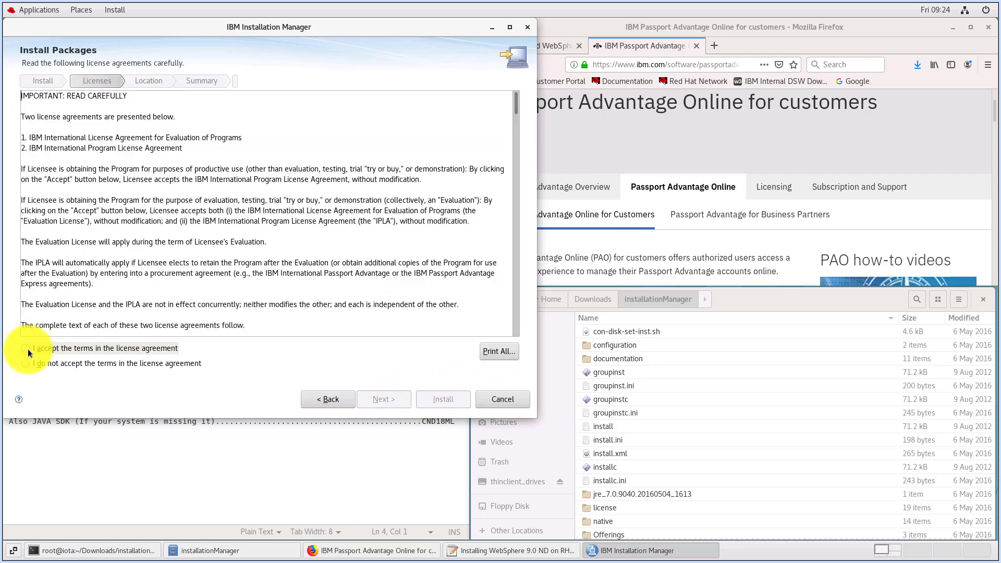
pyautogui.click(25, 348)
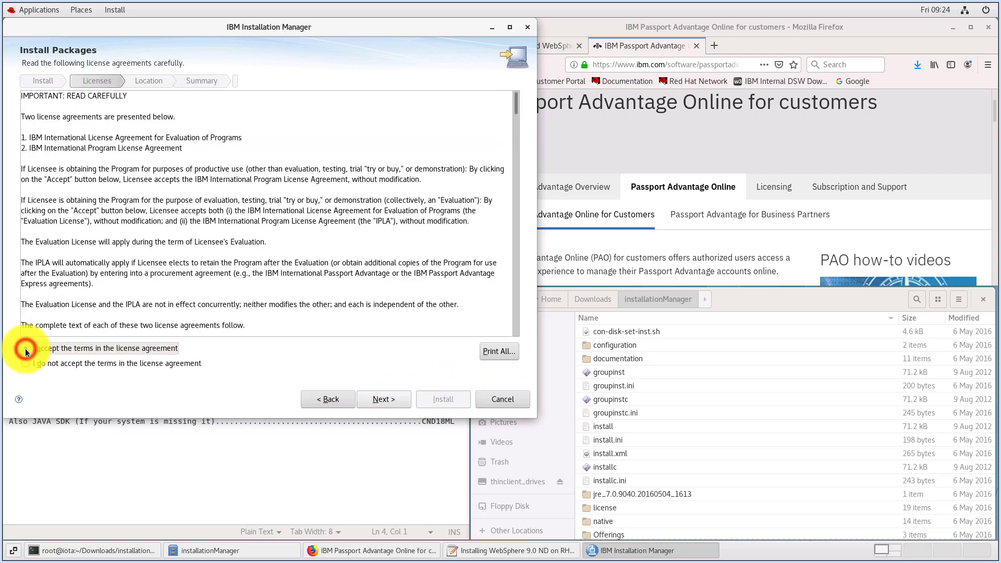
pyautogui.click(386, 400)
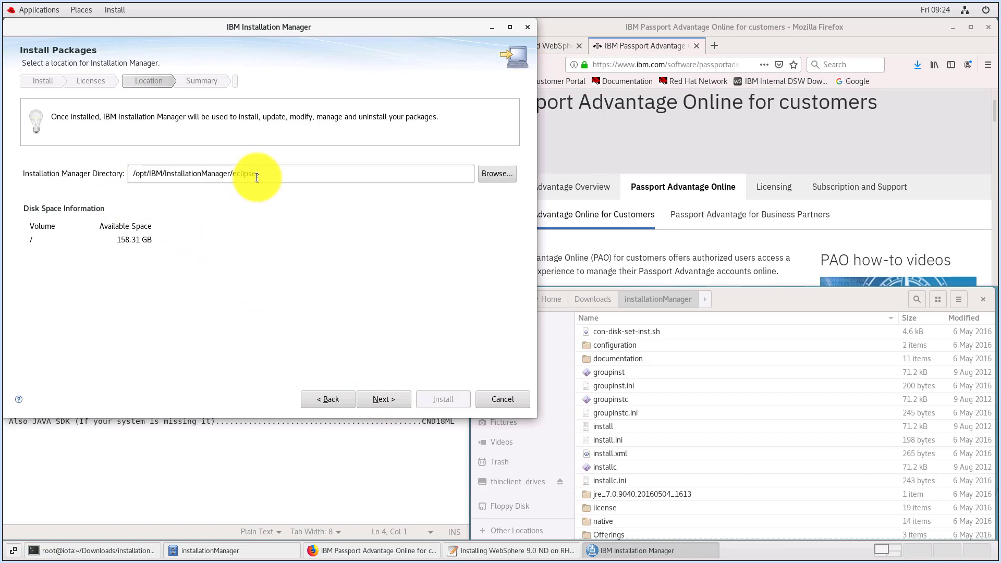
pyautogui.click(389, 401)
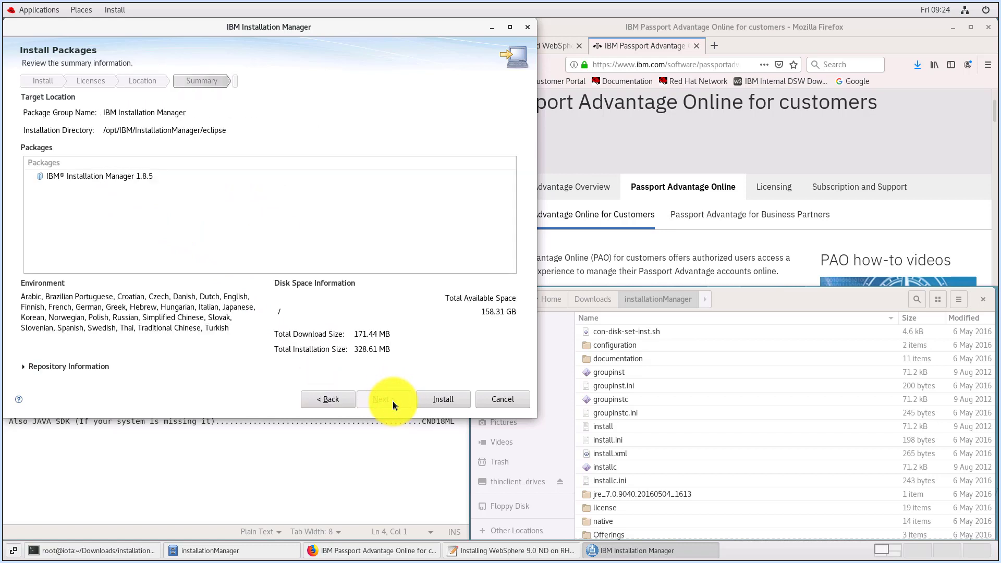
# Install the IBM Installation Manager 1.8.5 package, restart Installation Manager, and show the Downloads folder in the file manager
pyautogui.click(438, 402)
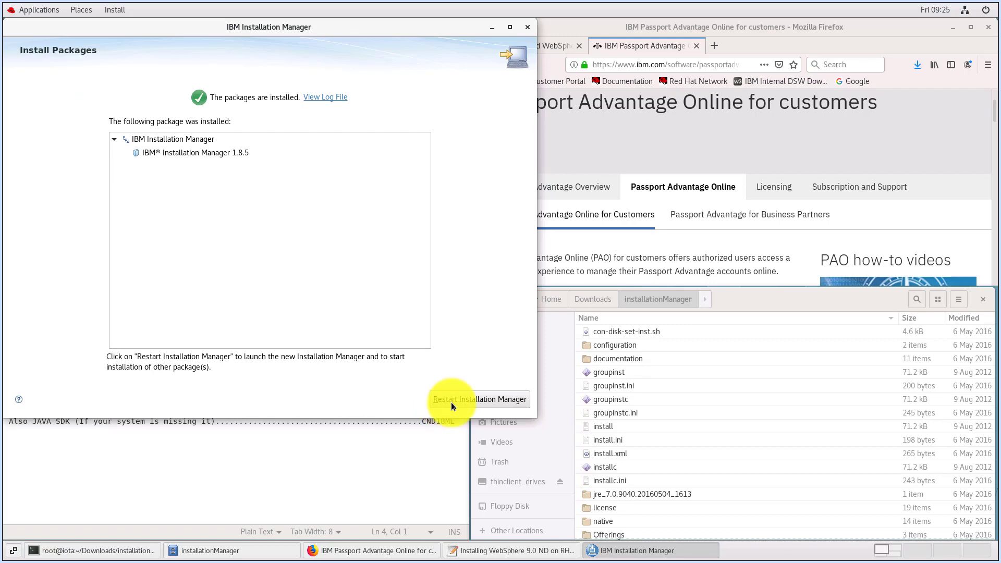
pyautogui.click(460, 404)
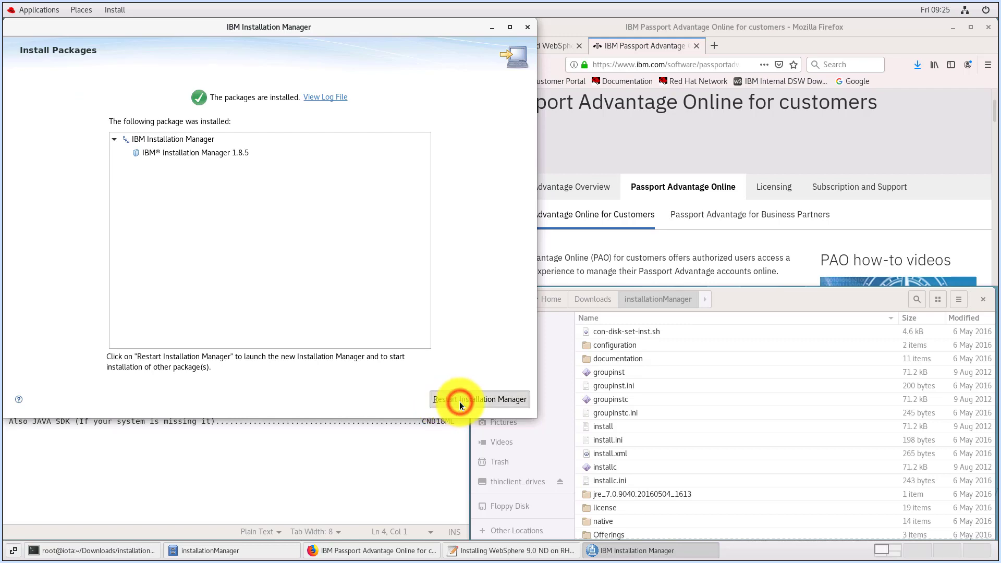
pyautogui.click(592, 299)
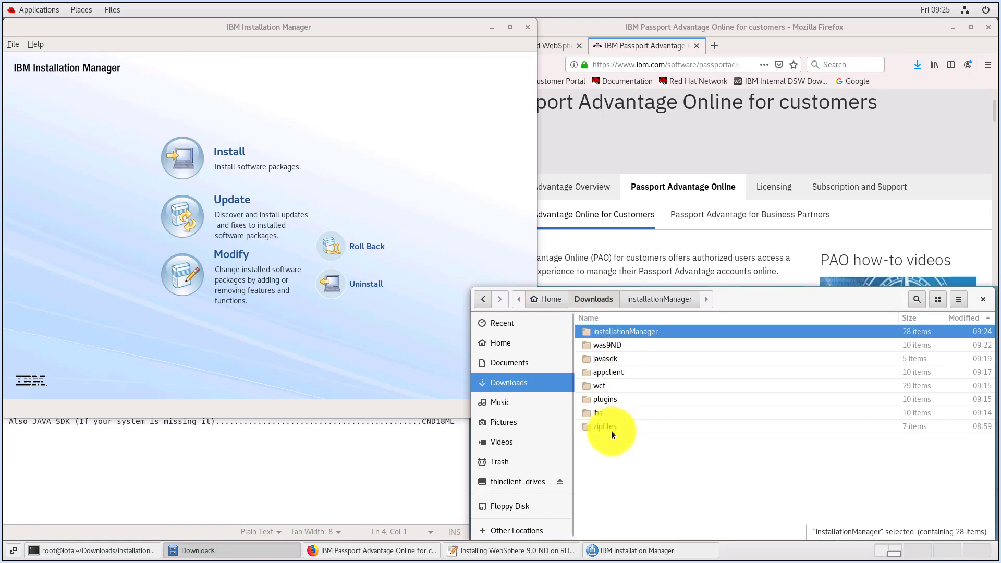
# Open Installation Manager's repository preferences and add /root/Downloads/appclient/repository.config as a repository
pyautogui.click(13, 45)
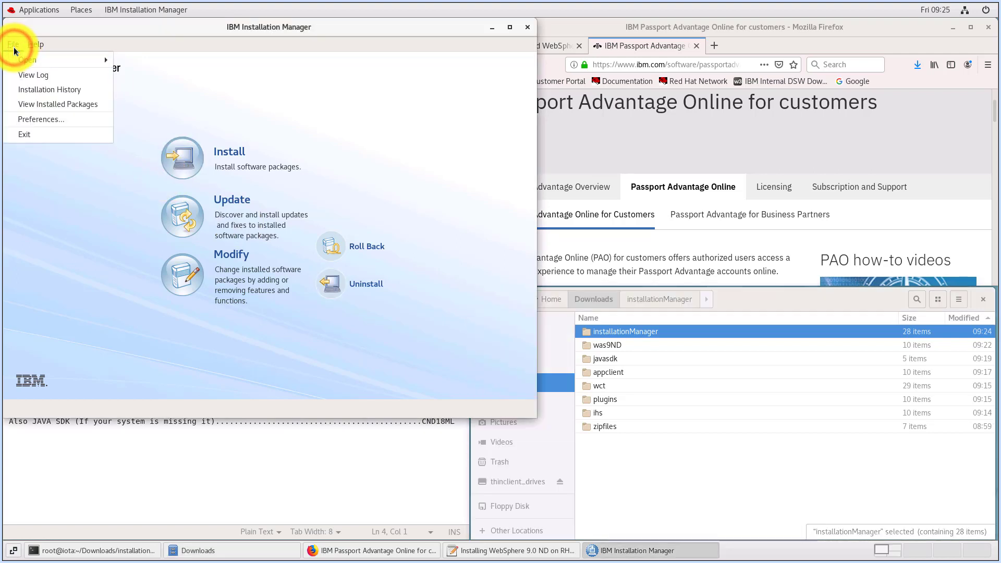
pyautogui.click(38, 119)
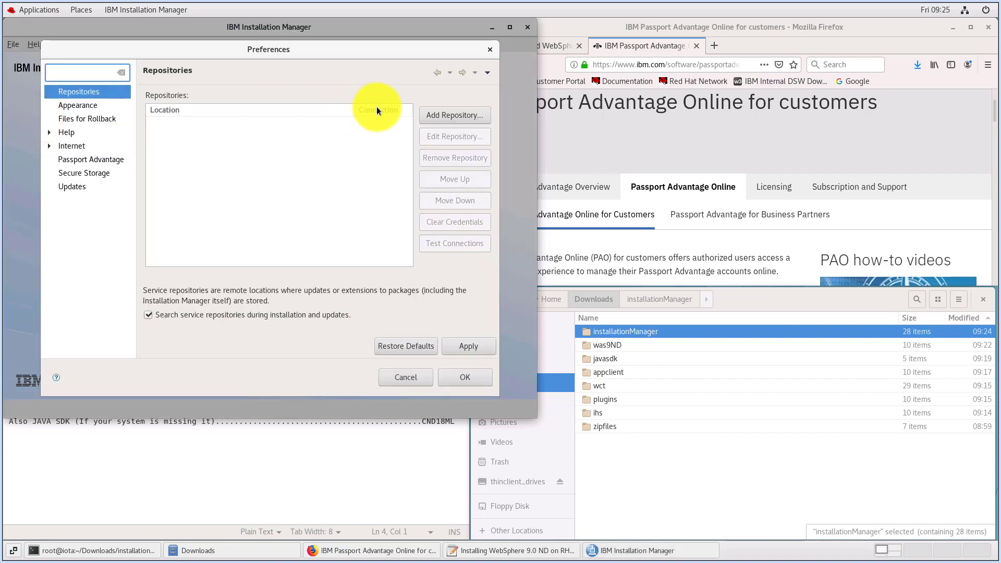
pyautogui.click(434, 115)
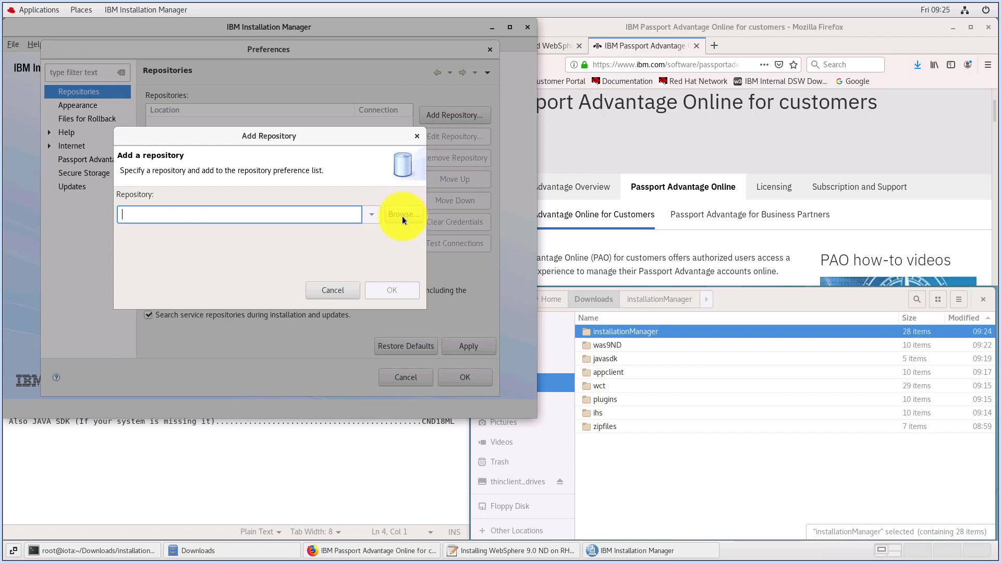
pyautogui.click(402, 216)
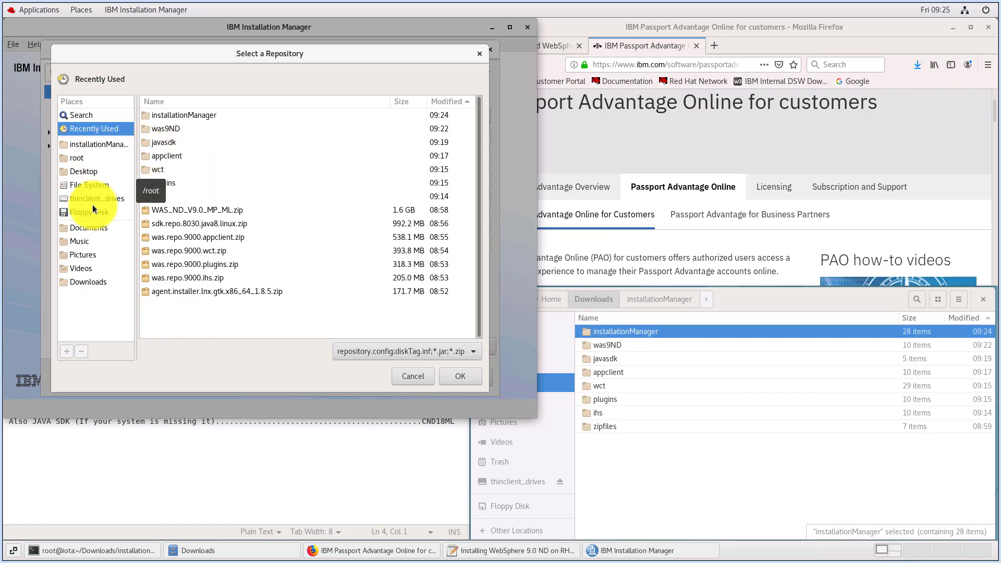
pyautogui.click(90, 282)
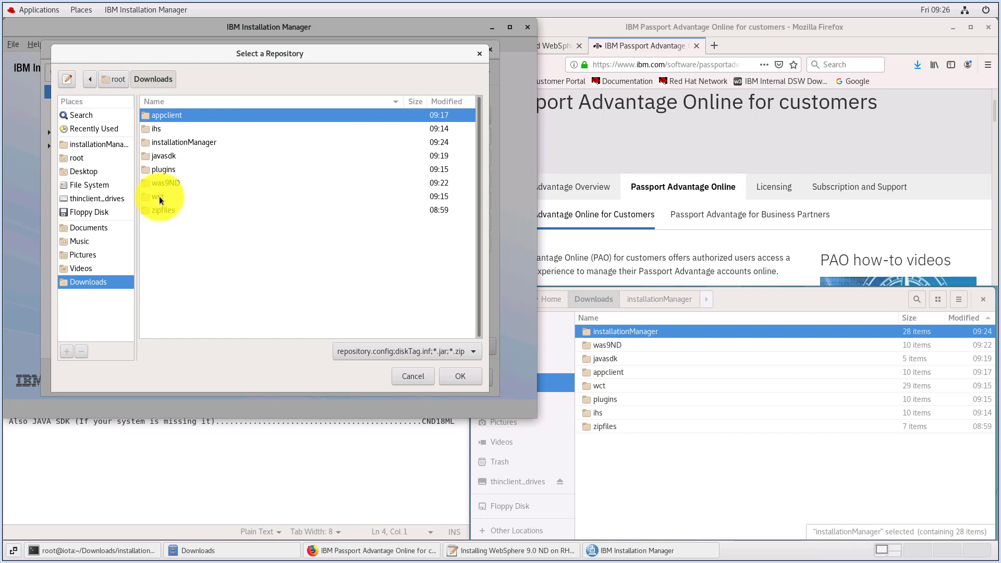
pyautogui.doubleClick(169, 117)
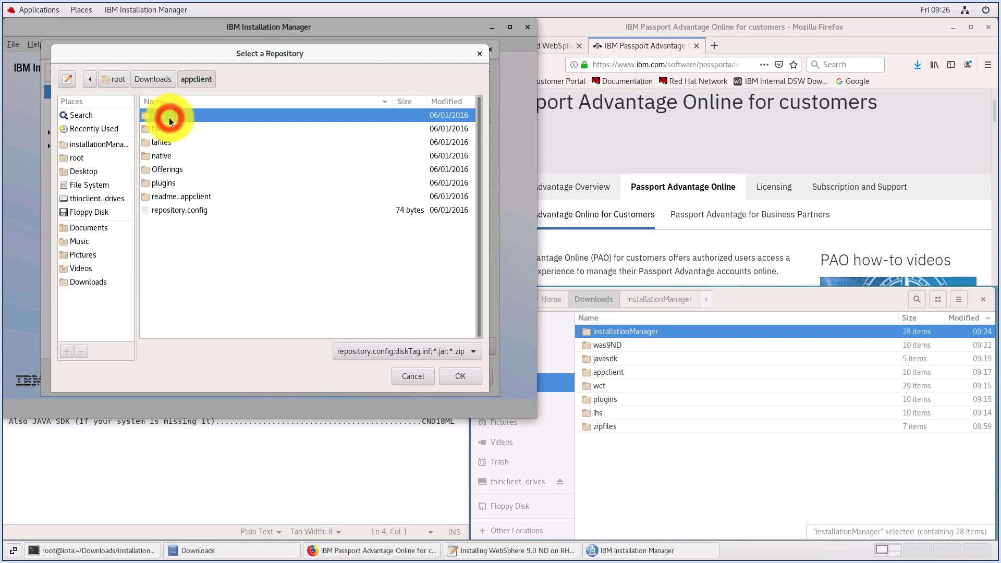
pyautogui.click(166, 210)
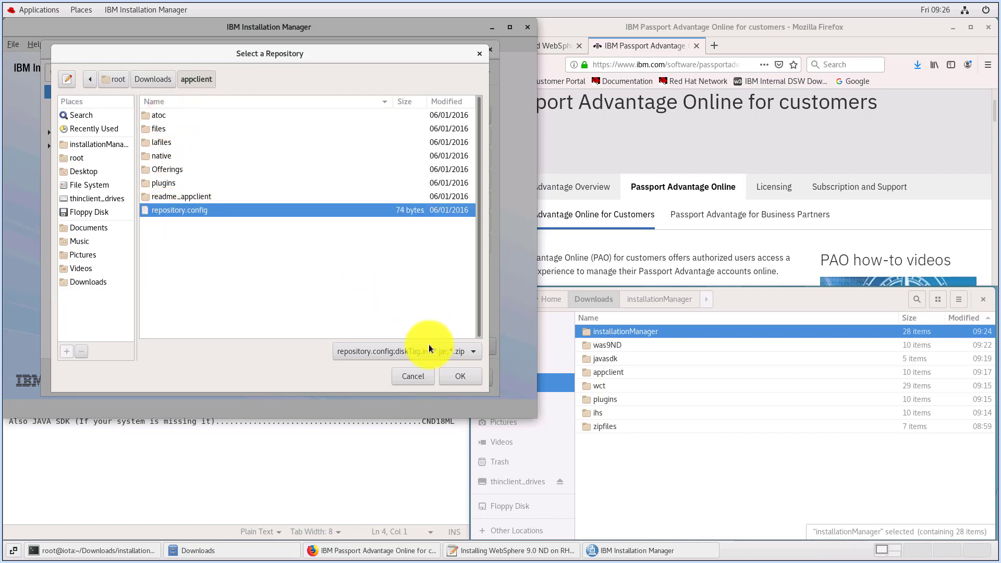
pyautogui.click(446, 373)
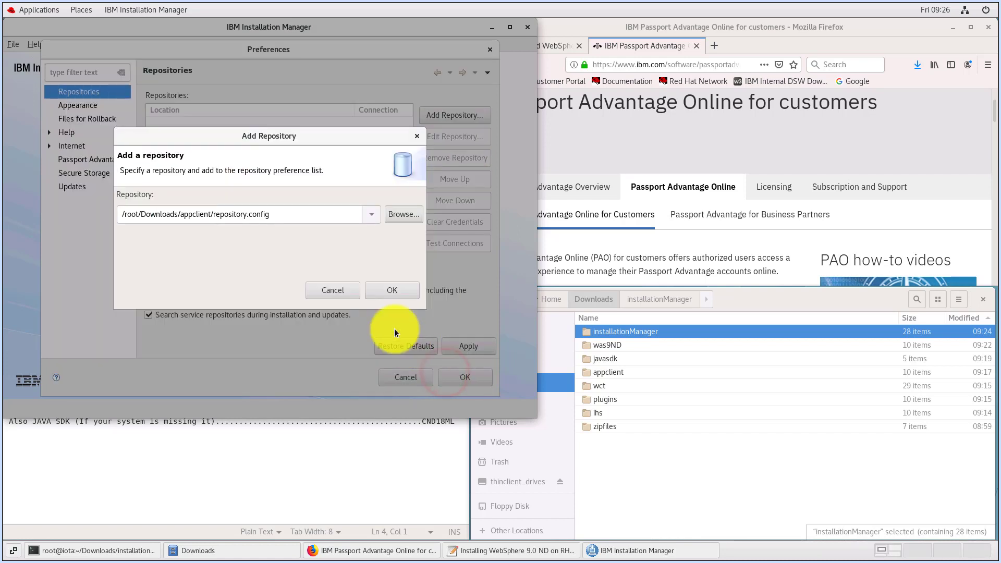
pyautogui.click(380, 291)
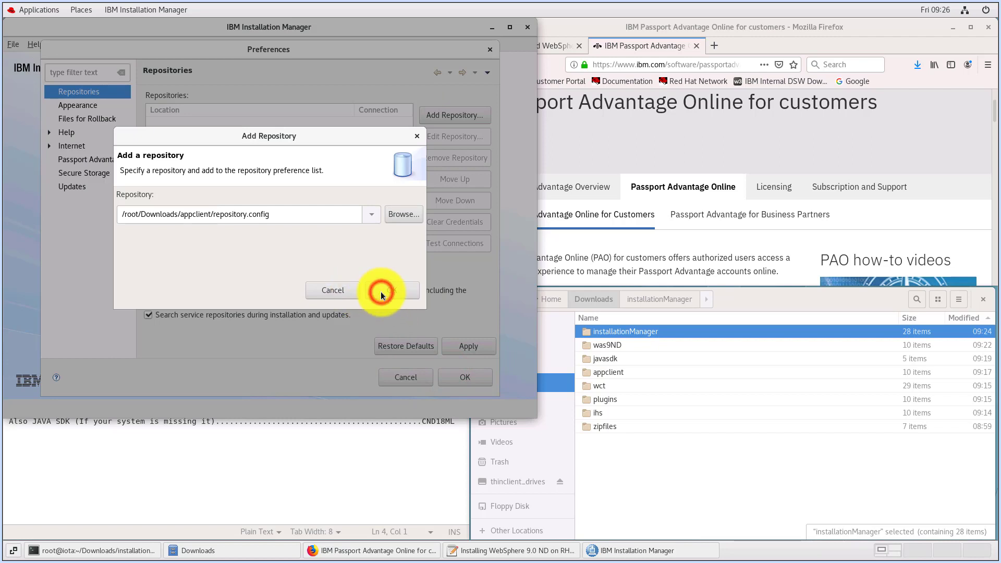
# Add the IBM HTTP Server repository from /root/Downloads/ihs/repository.config to the repository list
pyautogui.click(437, 115)
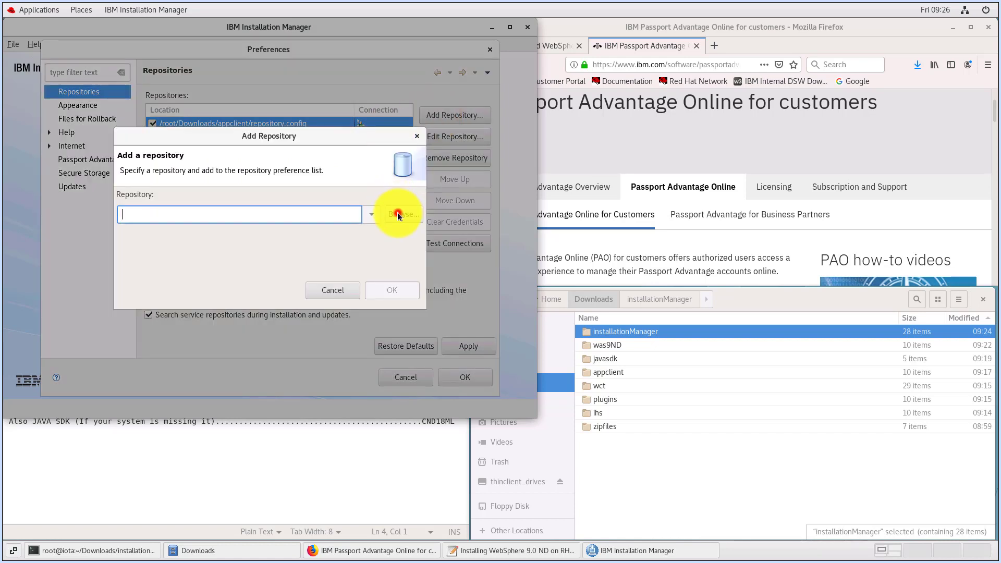
pyautogui.click(398, 212)
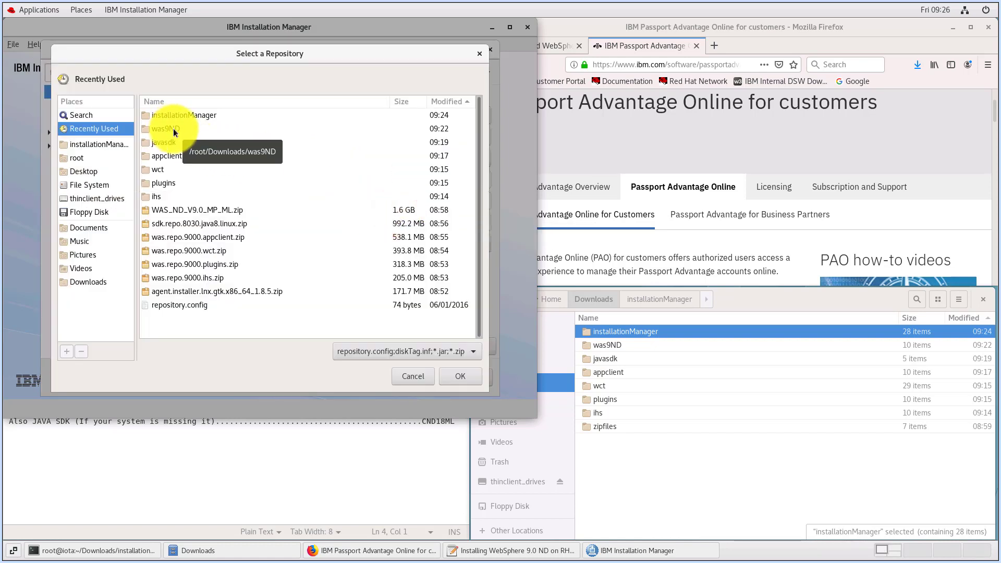
pyautogui.click(93, 282)
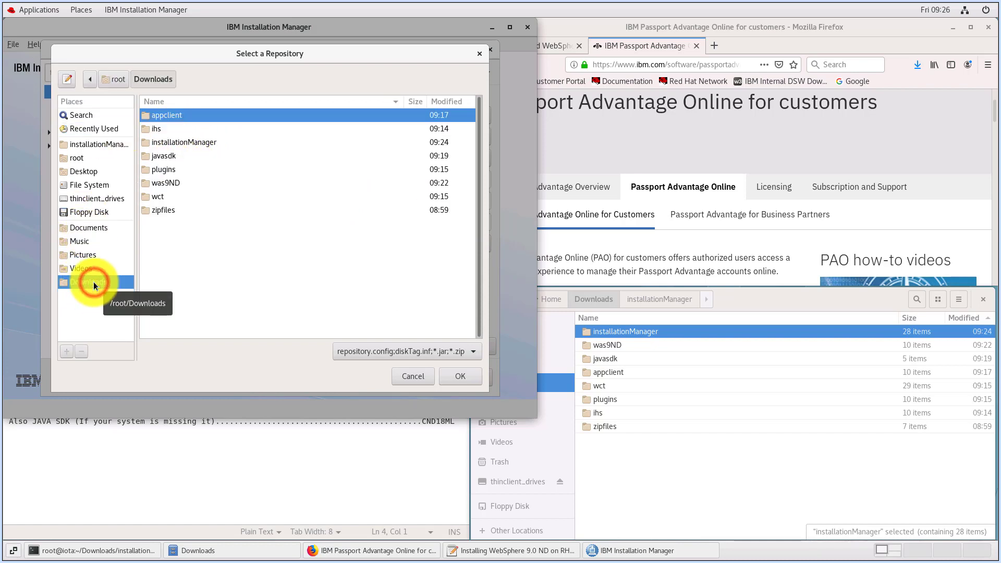
pyautogui.doubleClick(157, 131)
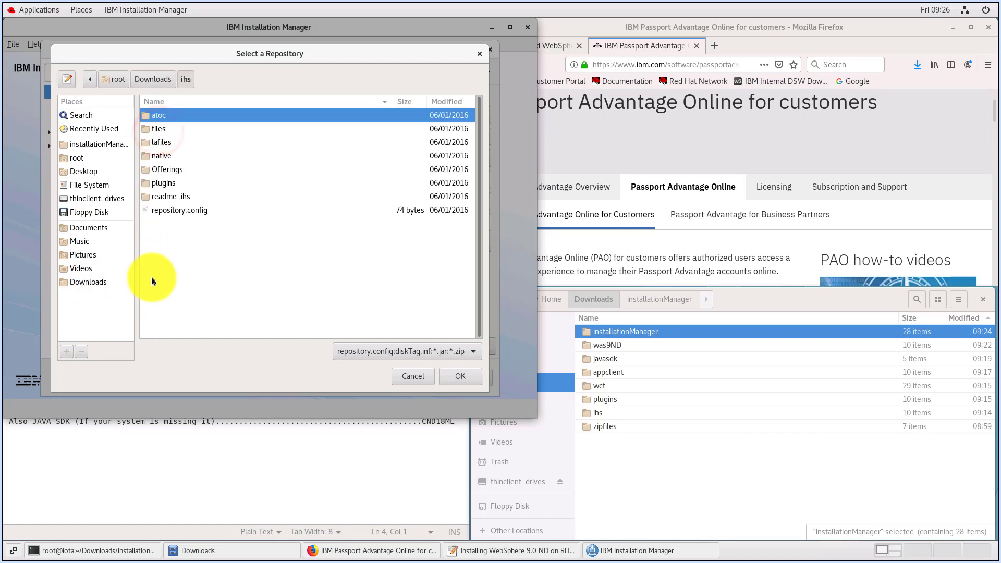
pyautogui.click(177, 216)
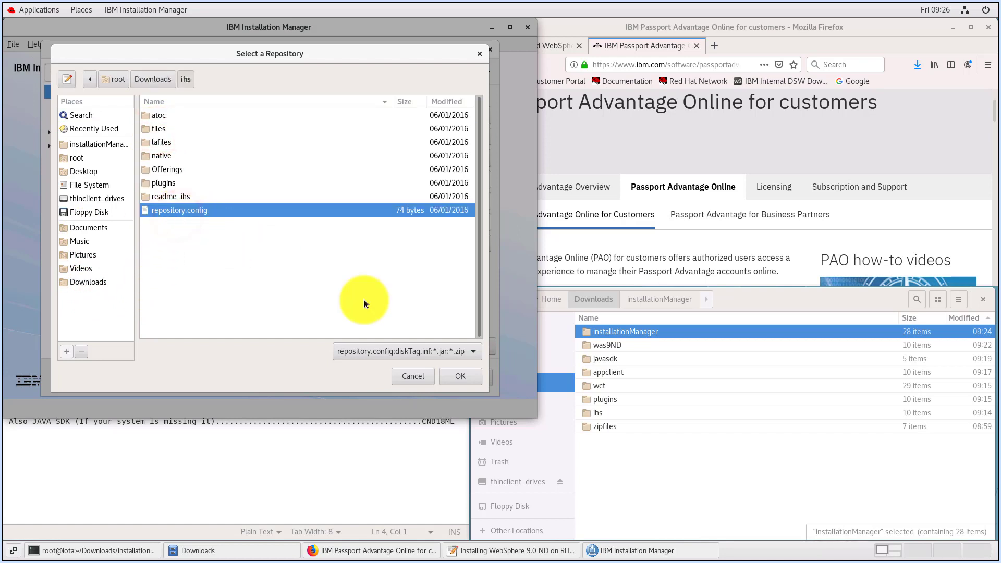
pyautogui.click(449, 377)
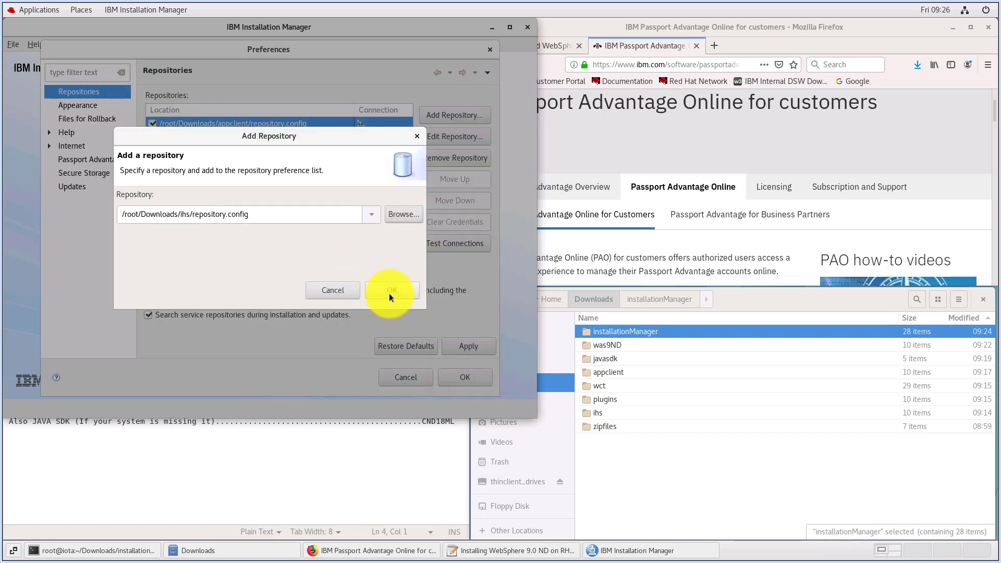
pyautogui.click(389, 293)
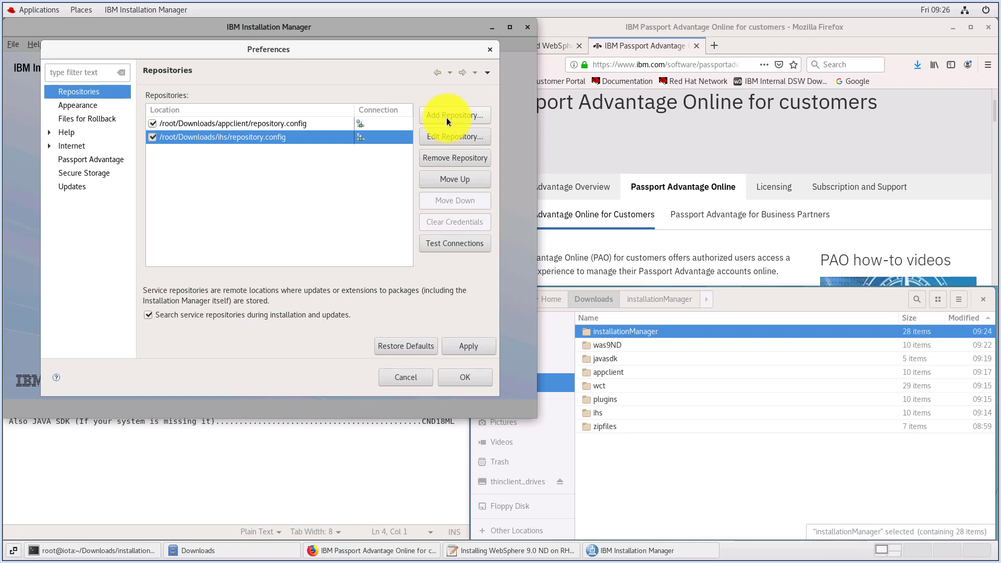
# Add the Java SDK repository from /root/Downloads/javasdk/repository.config to the repository list
pyautogui.click(446, 118)
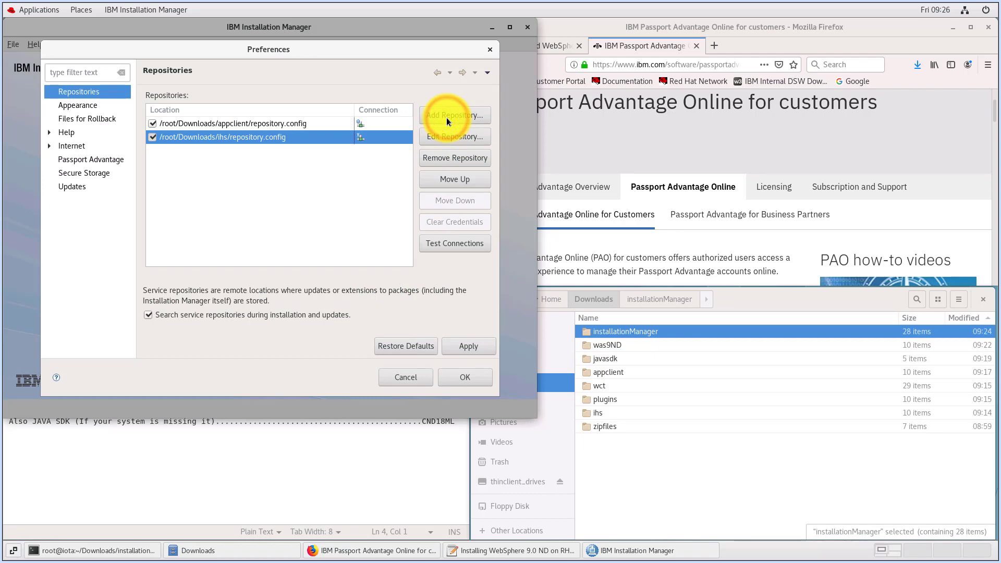
pyautogui.click(410, 213)
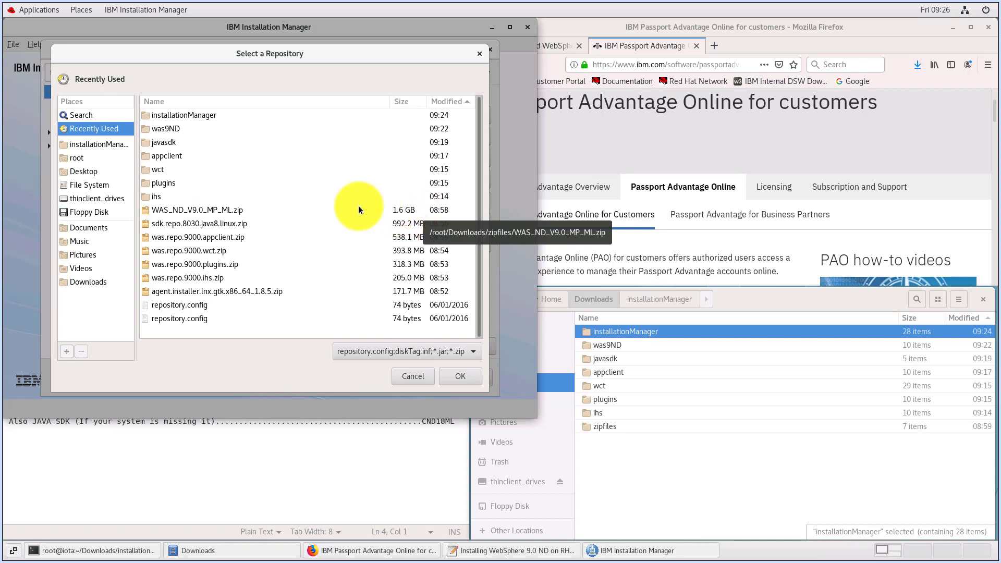
pyautogui.click(90, 285)
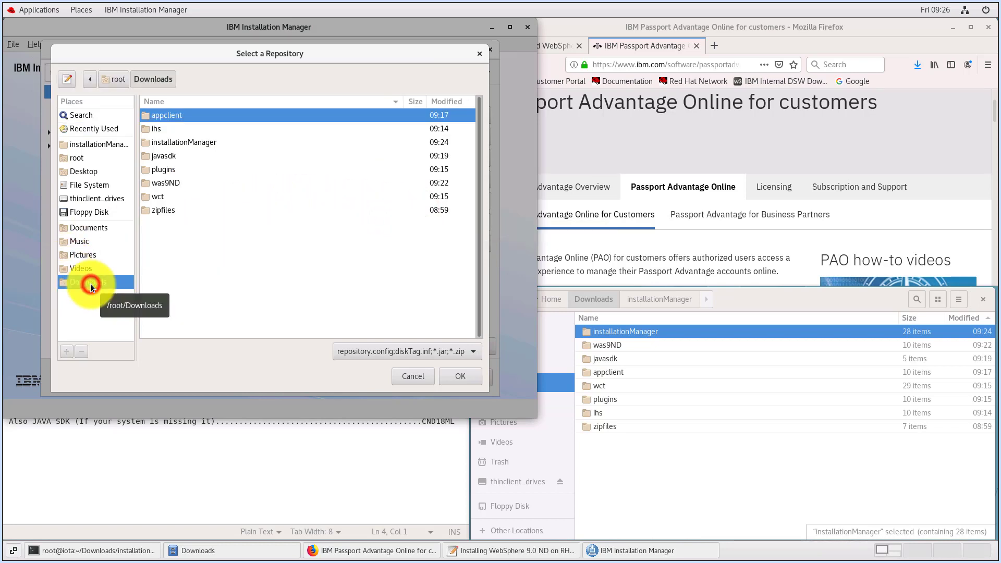
pyautogui.click(161, 156)
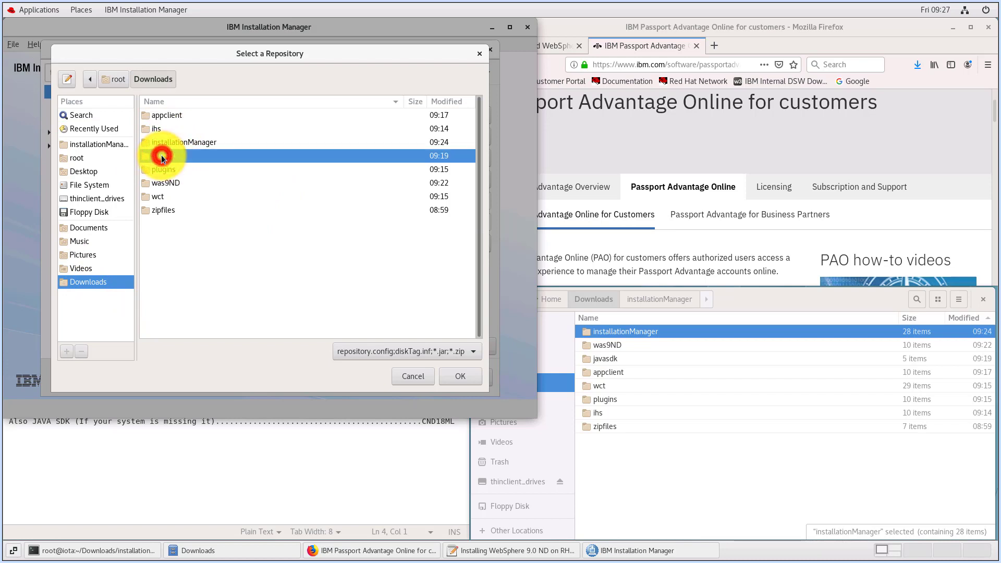
pyautogui.doubleClick(161, 155)
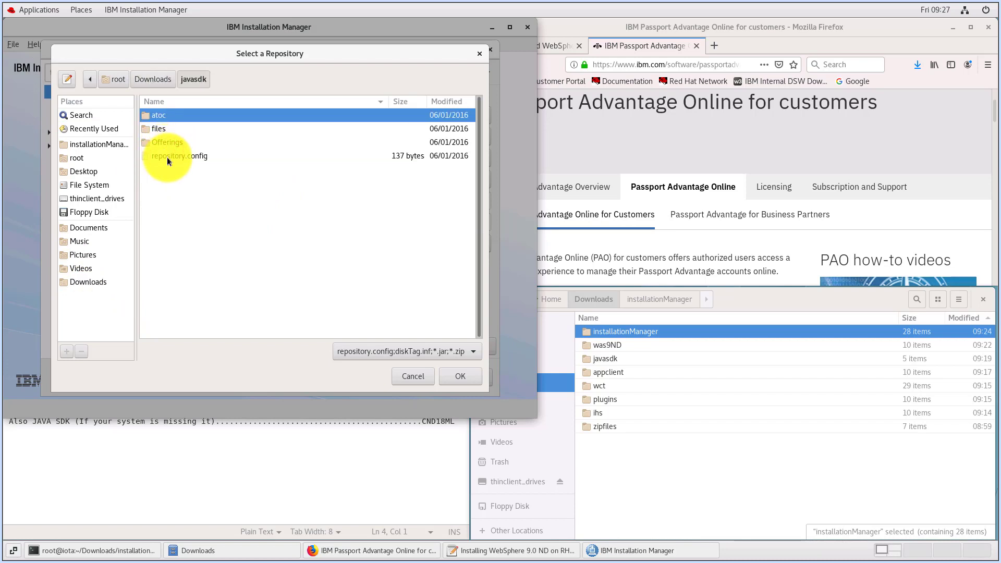
pyautogui.click(167, 158)
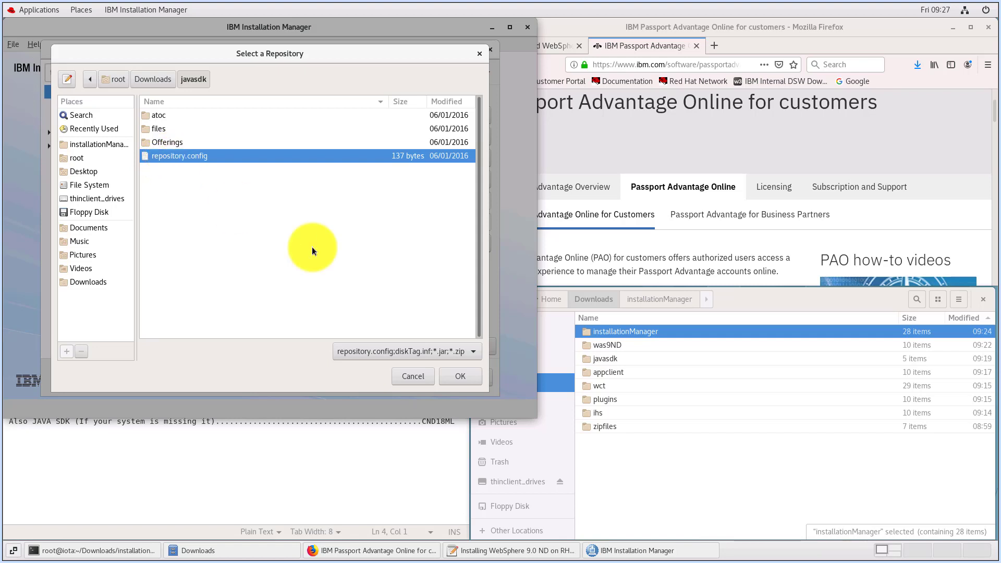
pyautogui.click(461, 376)
pyautogui.click(399, 289)
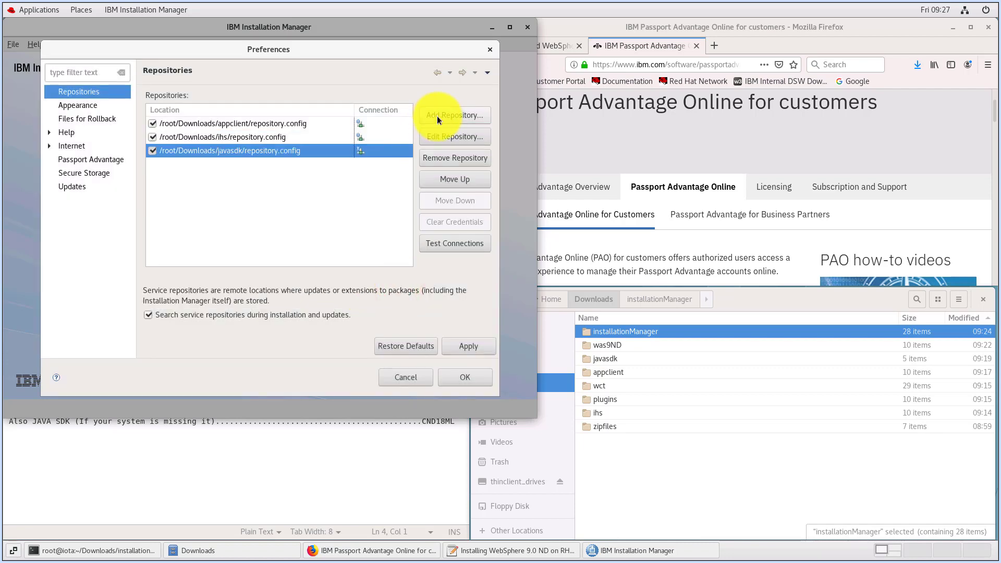
# Add the plugins repository from /root/Downloads/plugins/repository.config to the repository list
pyautogui.click(437, 116)
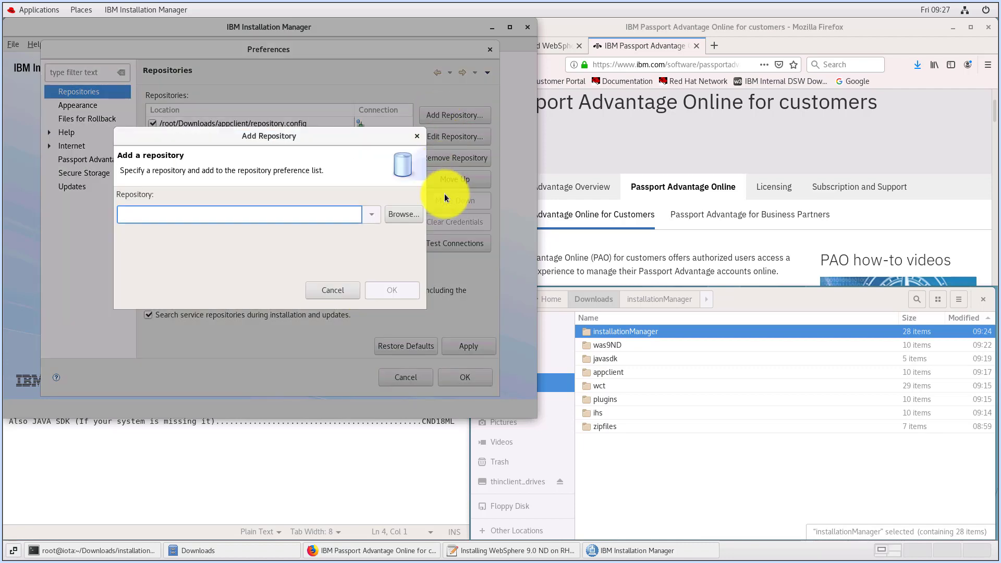
pyautogui.click(404, 214)
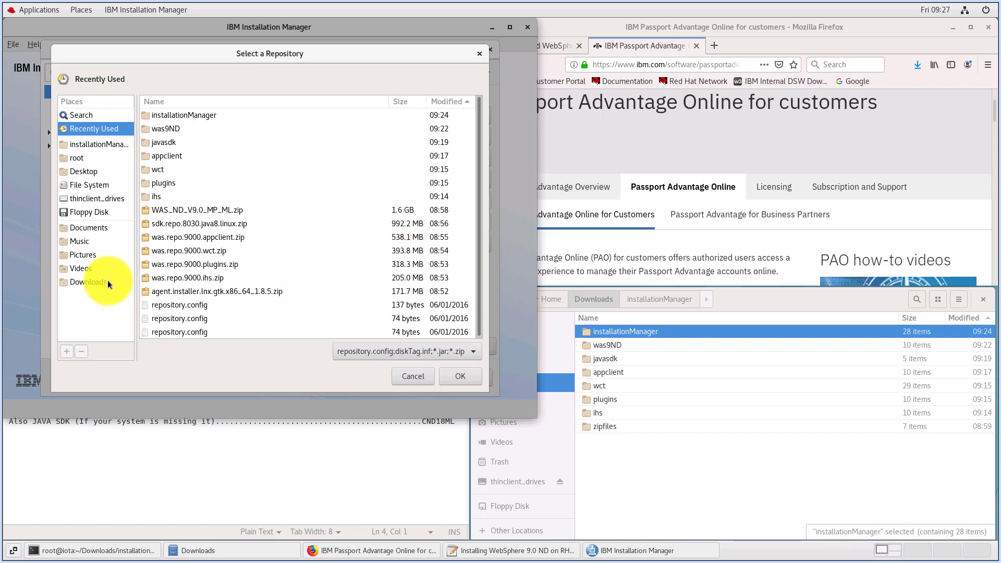
pyautogui.click(107, 281)
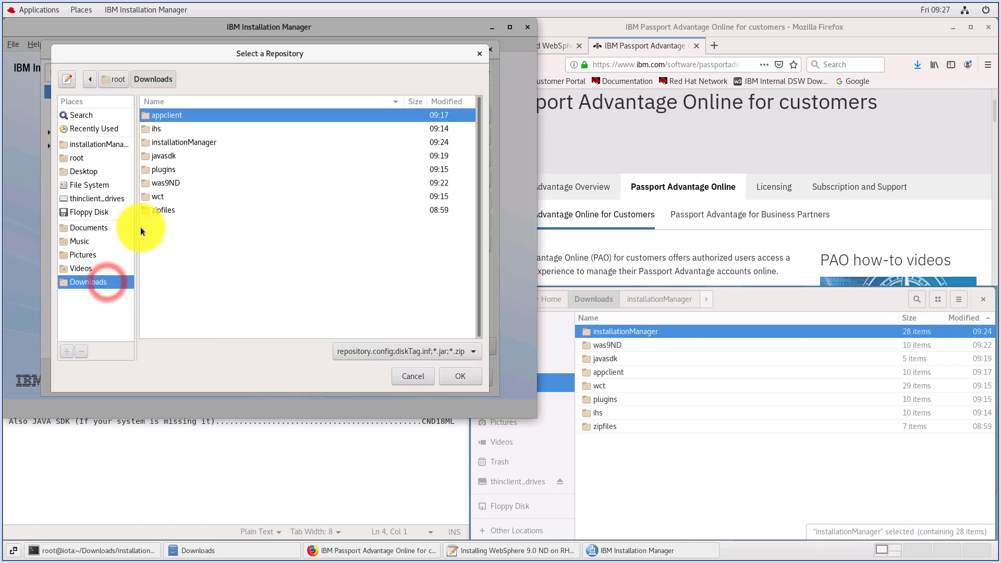
pyautogui.doubleClick(168, 170)
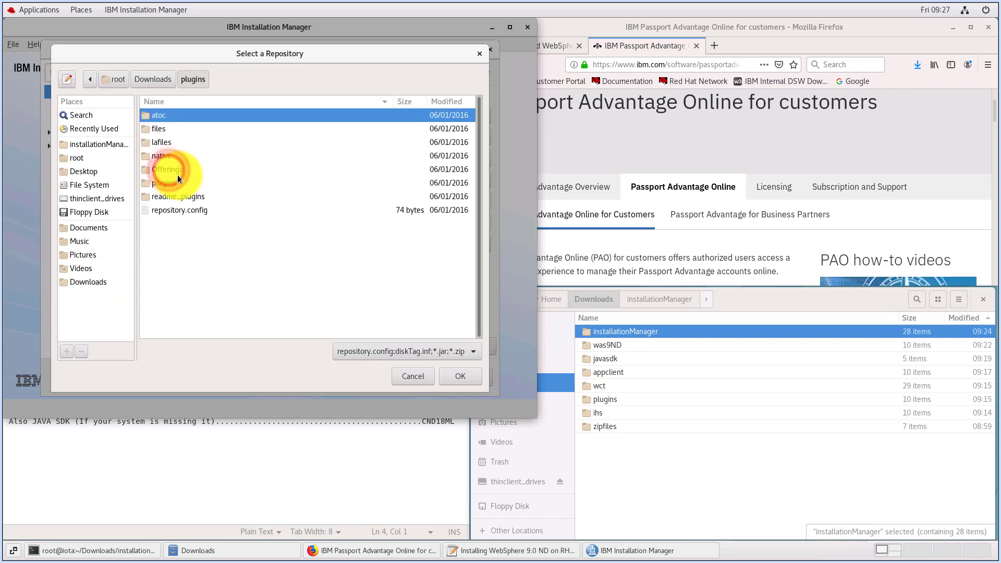
pyautogui.click(180, 209)
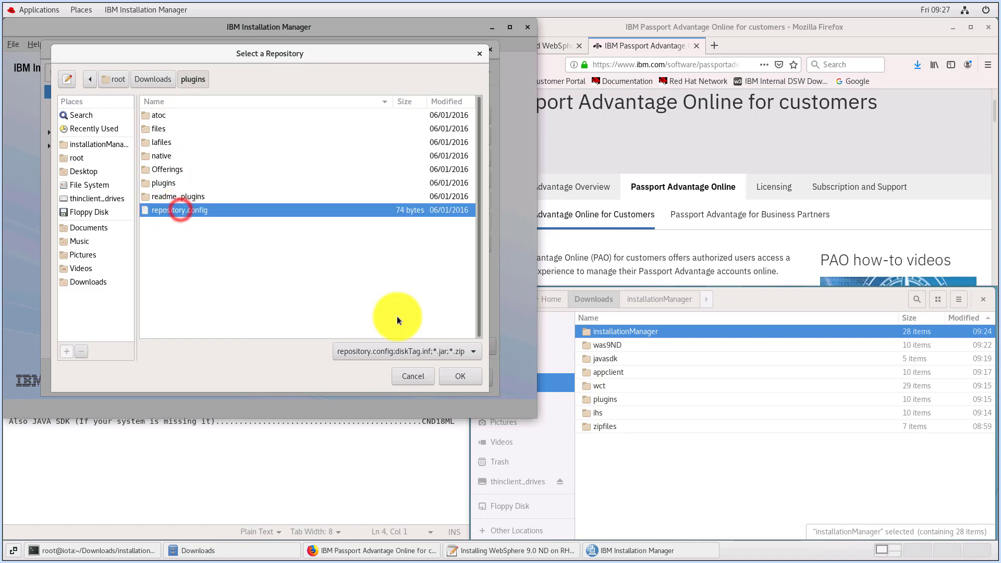
pyautogui.click(465, 376)
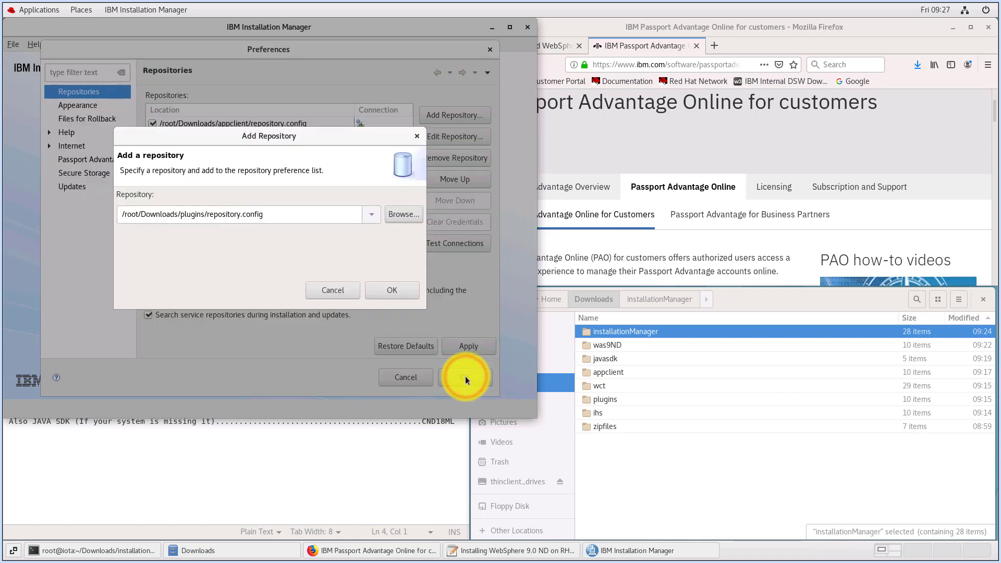
pyautogui.click(395, 289)
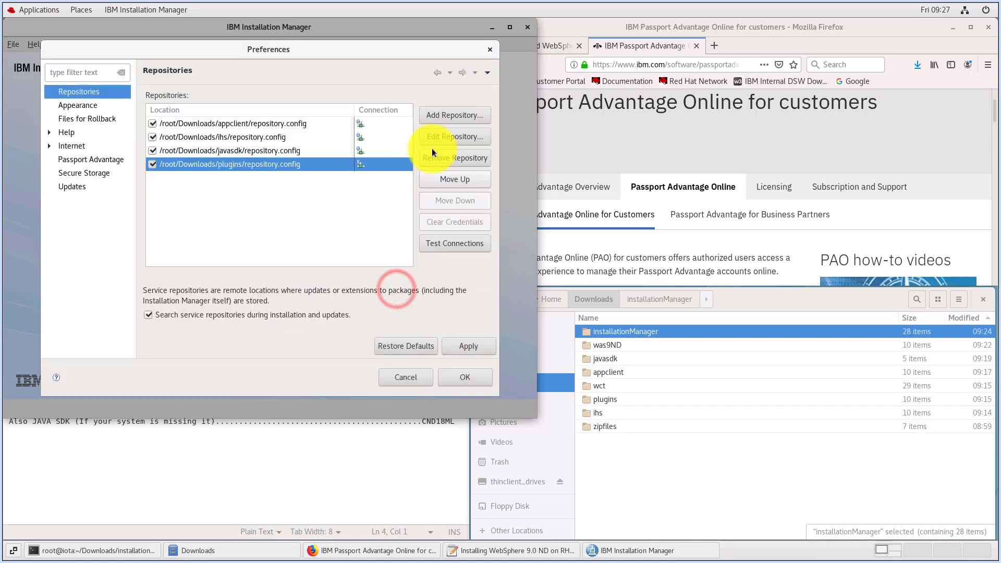
# Add the WebSphere Network Deployment repository from /root/Downloads/was9ND/repository.config to the repository list
pyautogui.click(443, 116)
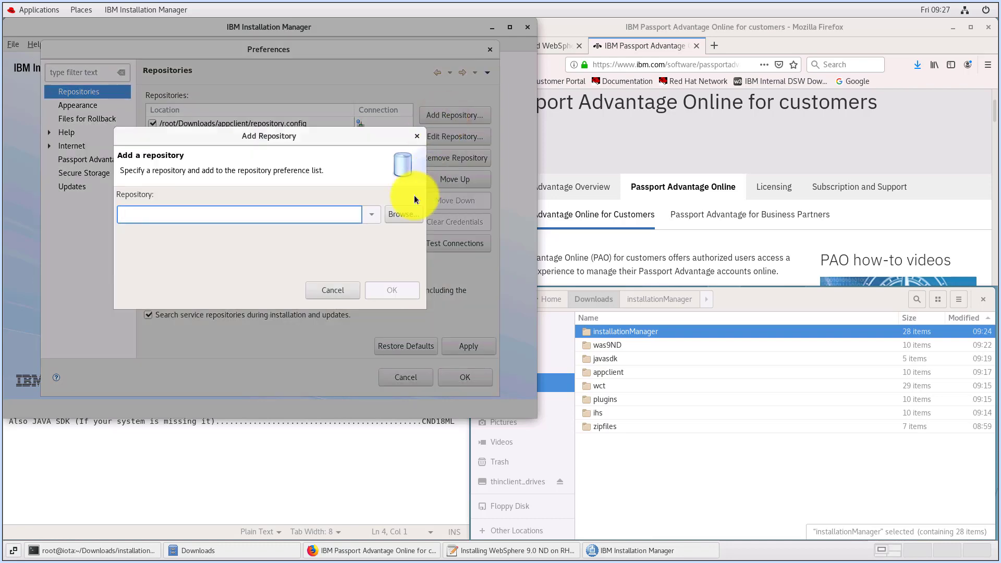
pyautogui.click(404, 215)
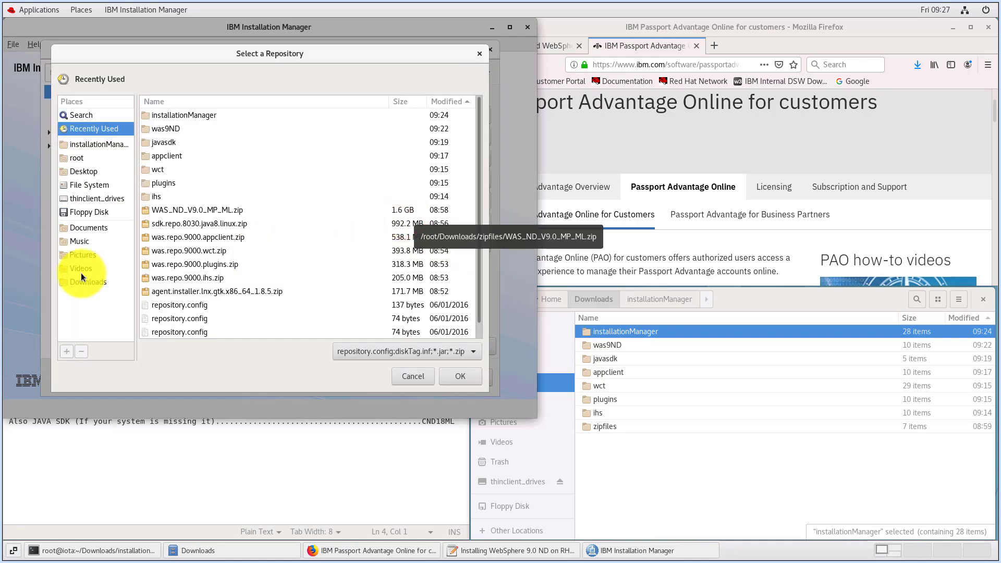
pyautogui.click(86, 283)
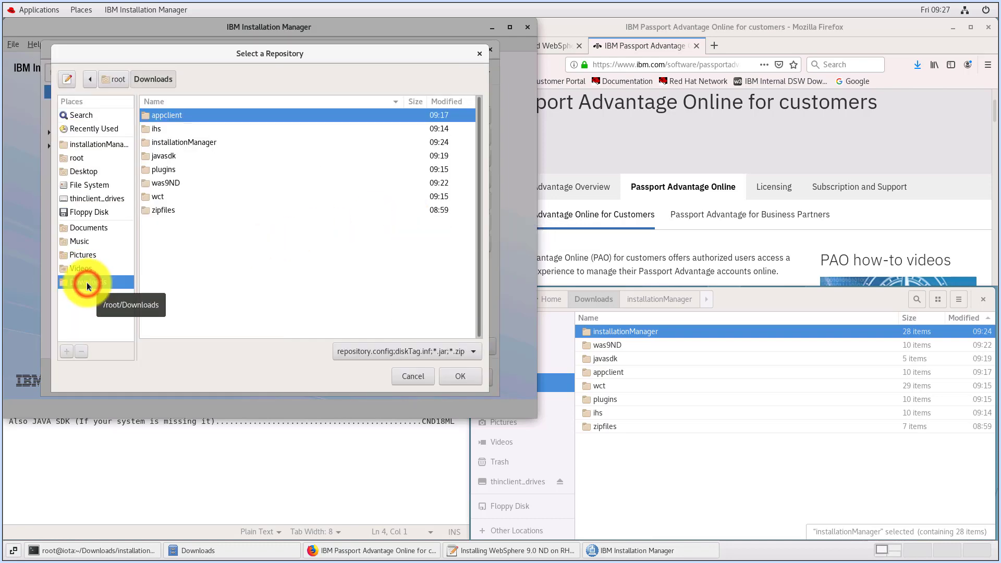
pyautogui.doubleClick(161, 184)
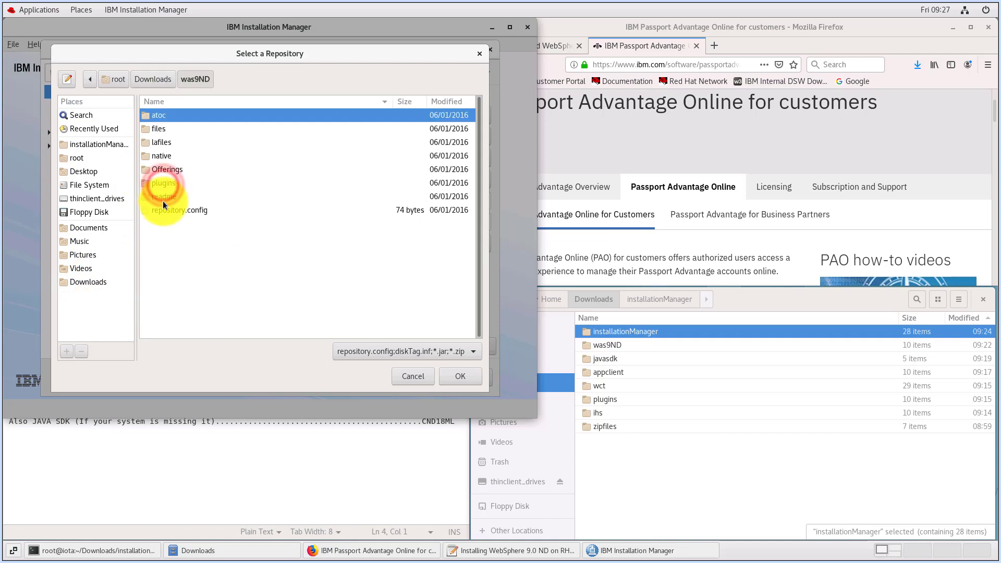
pyautogui.click(164, 210)
pyautogui.click(452, 374)
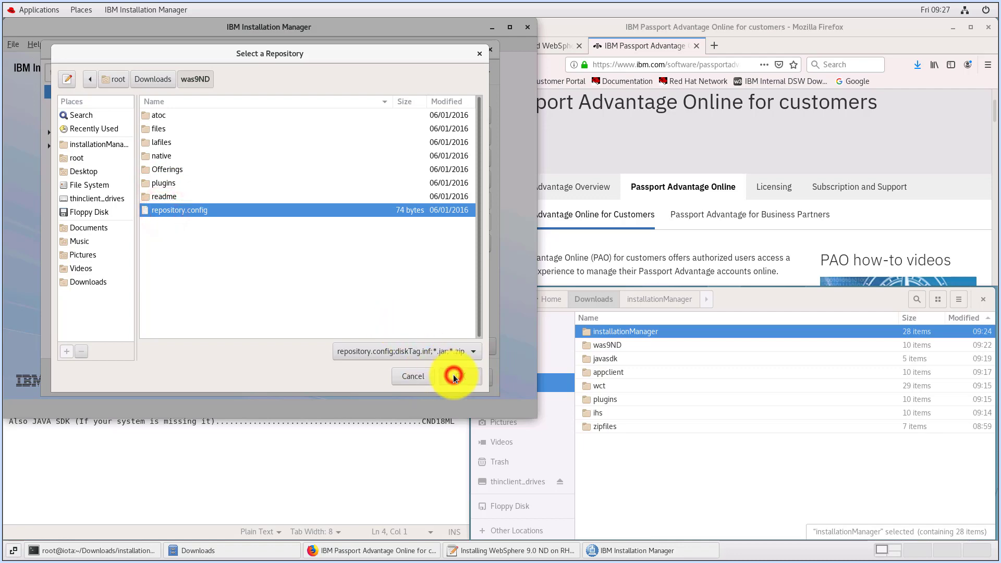
pyautogui.click(389, 290)
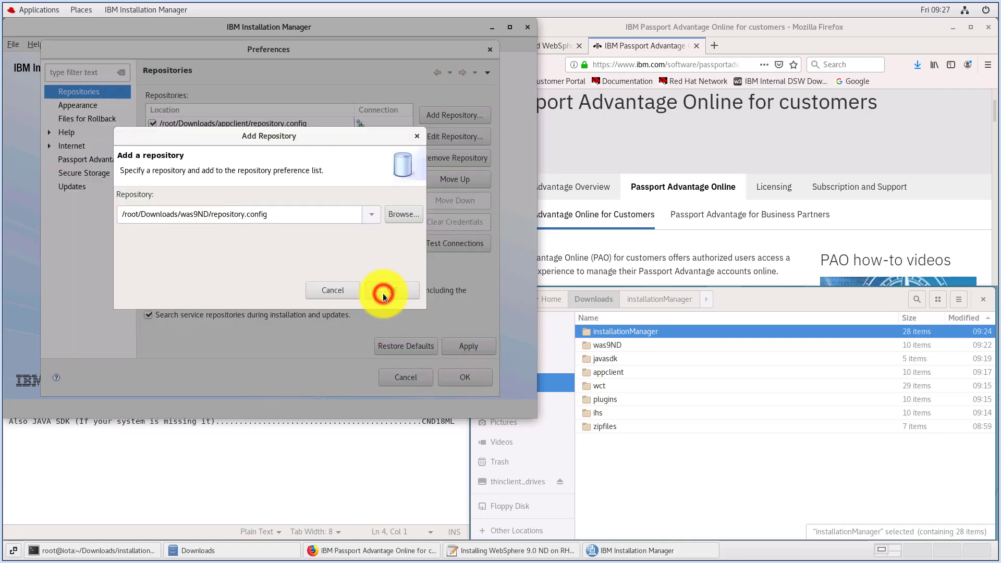
# Add the WebSphere Customization Toolbox repository from /root/Downloads/wct/repository.config and save the repository preferences
pyautogui.click(434, 120)
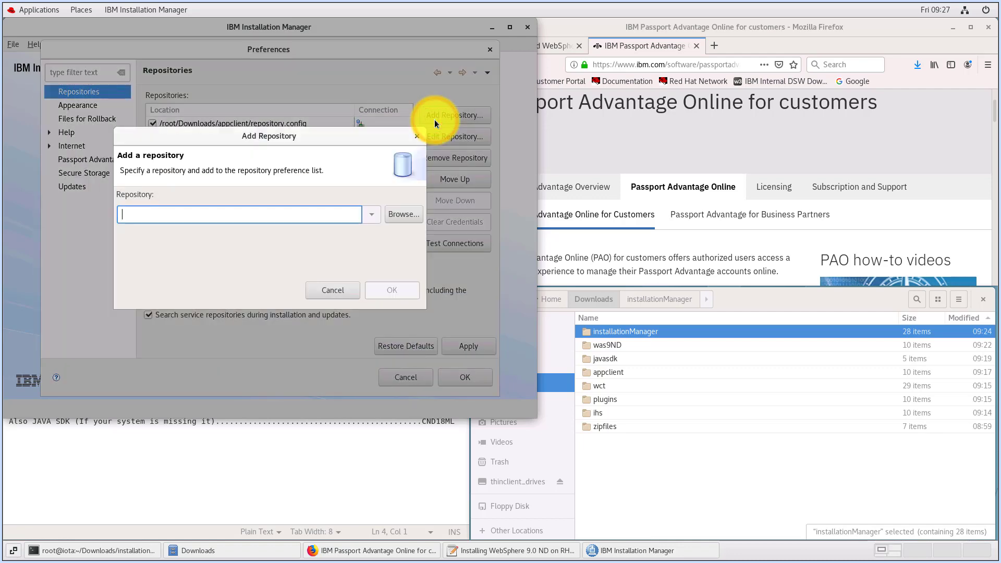
pyautogui.click(400, 214)
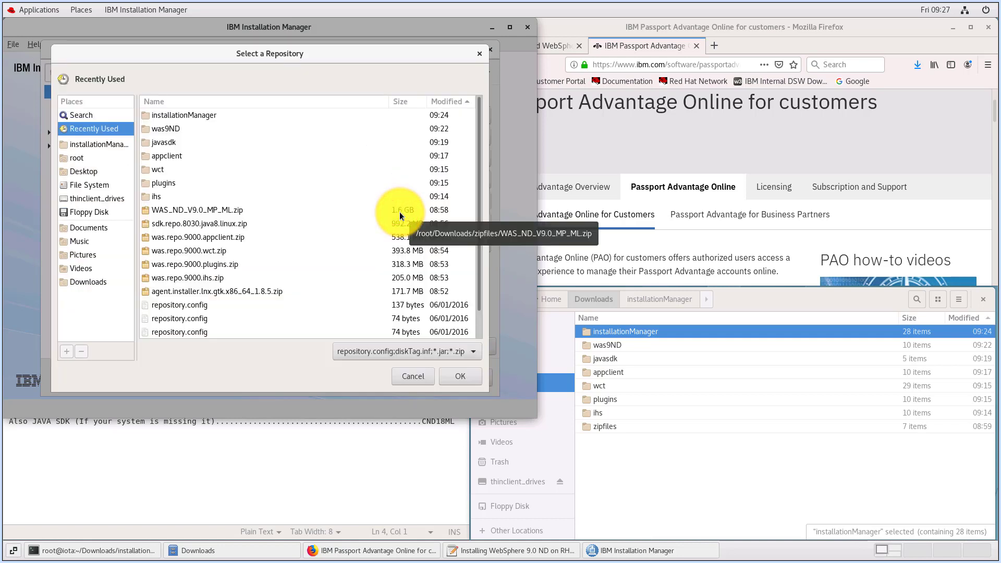
pyautogui.click(76, 282)
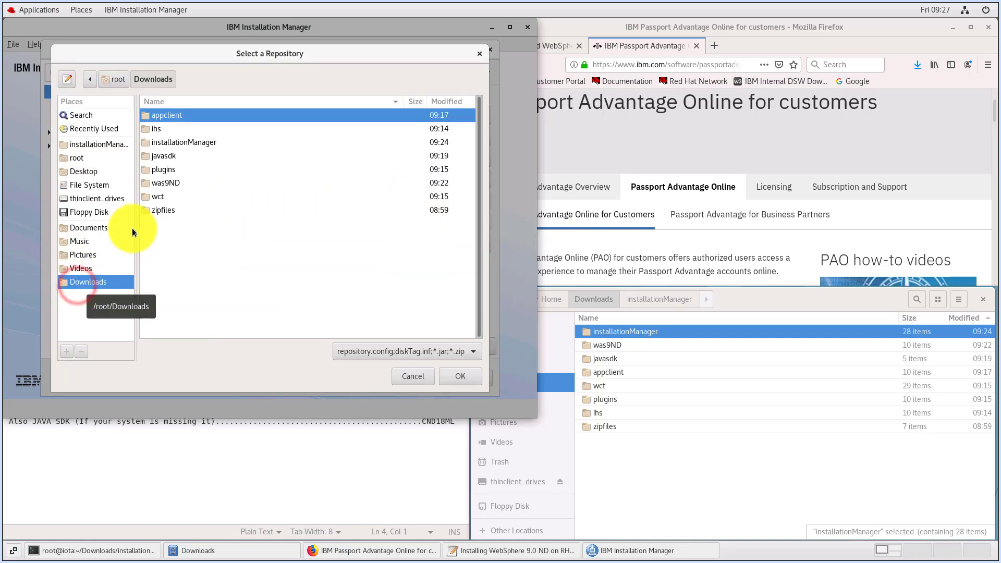
pyautogui.doubleClick(156, 200)
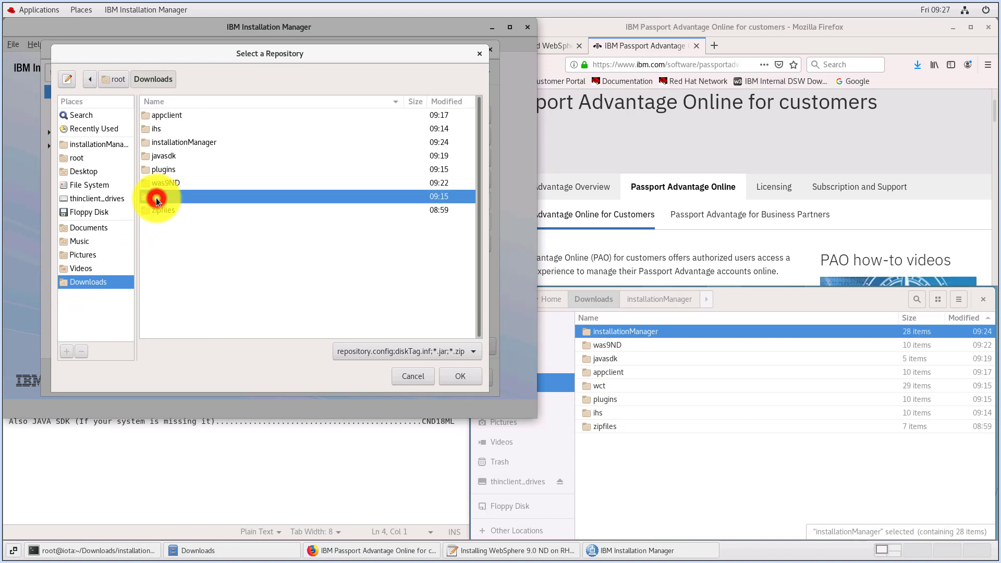
pyautogui.click(174, 211)
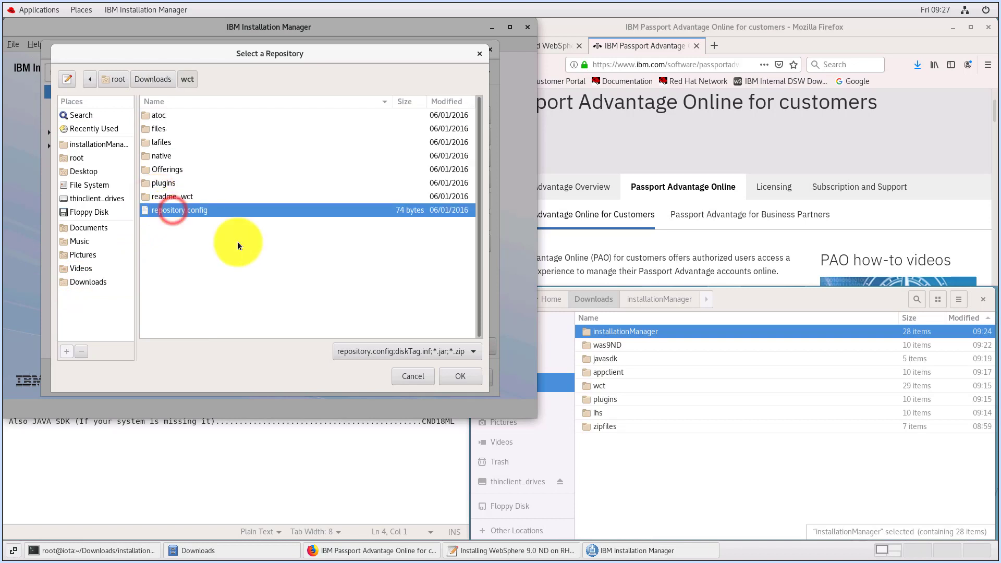
pyautogui.click(474, 376)
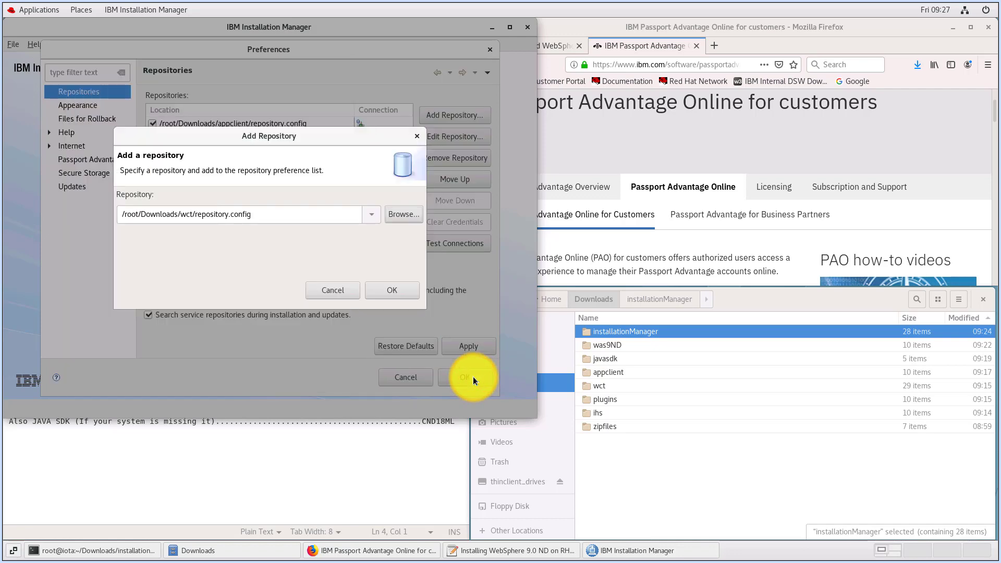
pyautogui.click(372, 288)
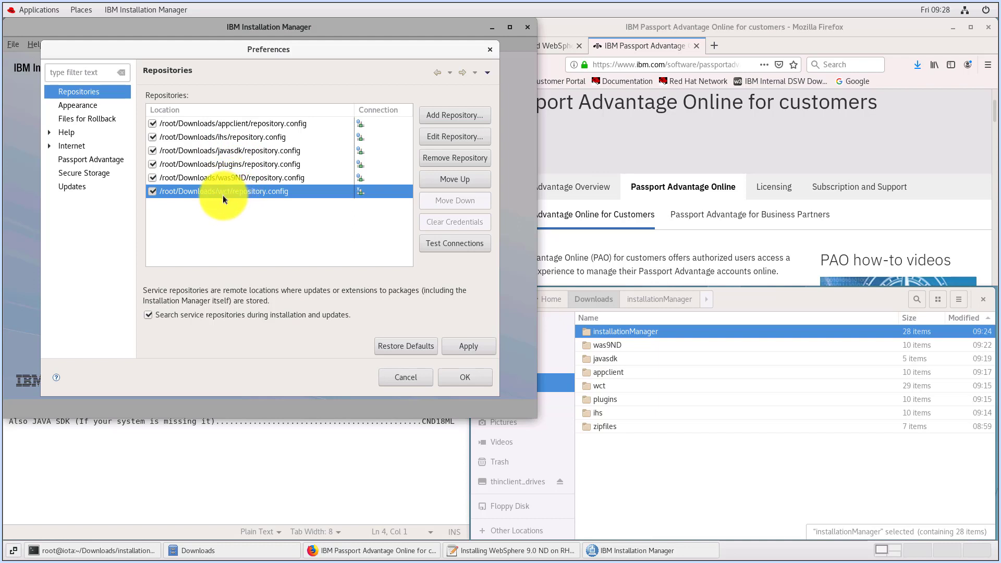
pyautogui.click(471, 345)
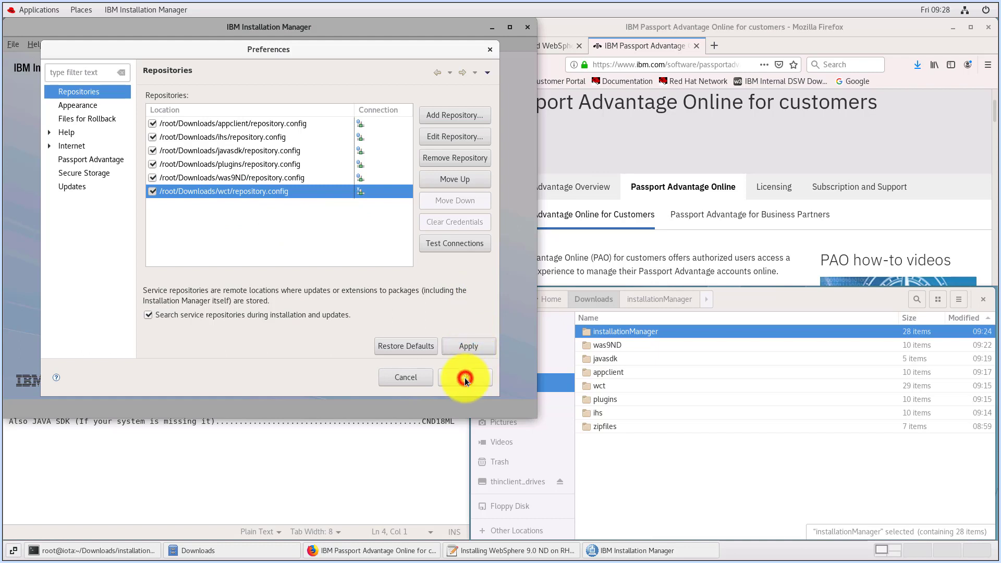
pyautogui.click(465, 378)
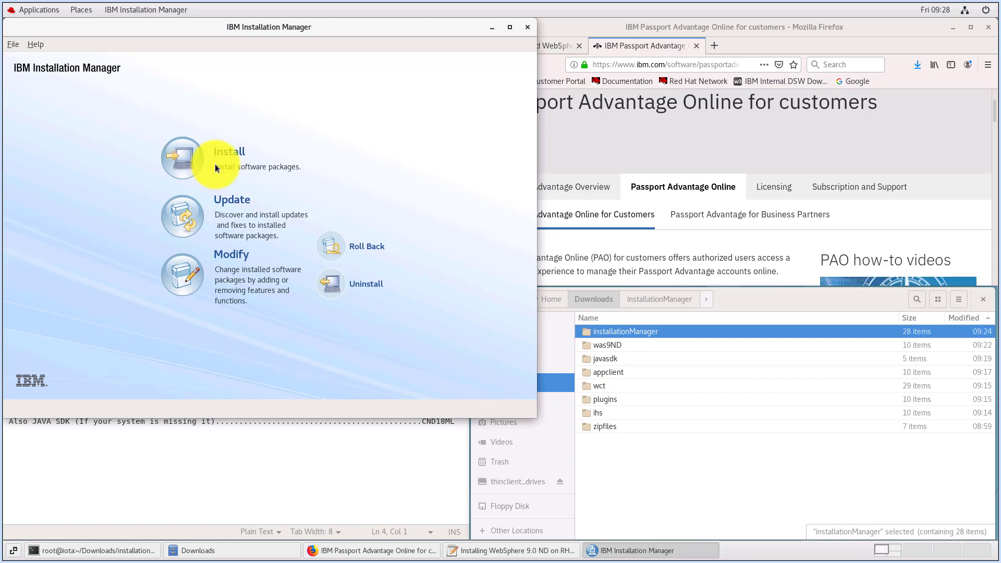
# Start a package installation with Application Client, IBM HTTP Server, Network Deployment, Web Server Plug-ins and WebSphere Customization Toolbox, each including its Java SDK
pyautogui.click(198, 163)
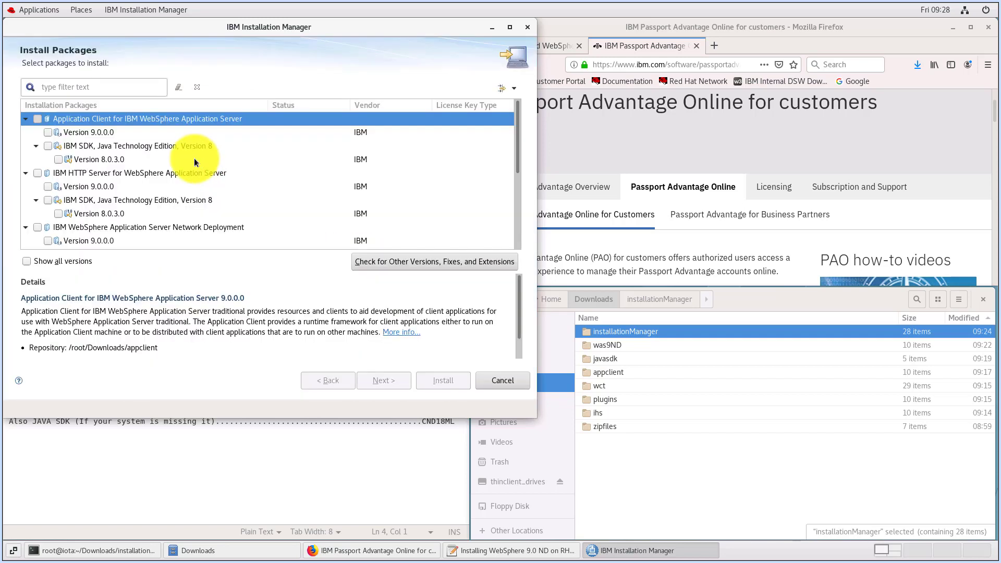
pyautogui.click(38, 120)
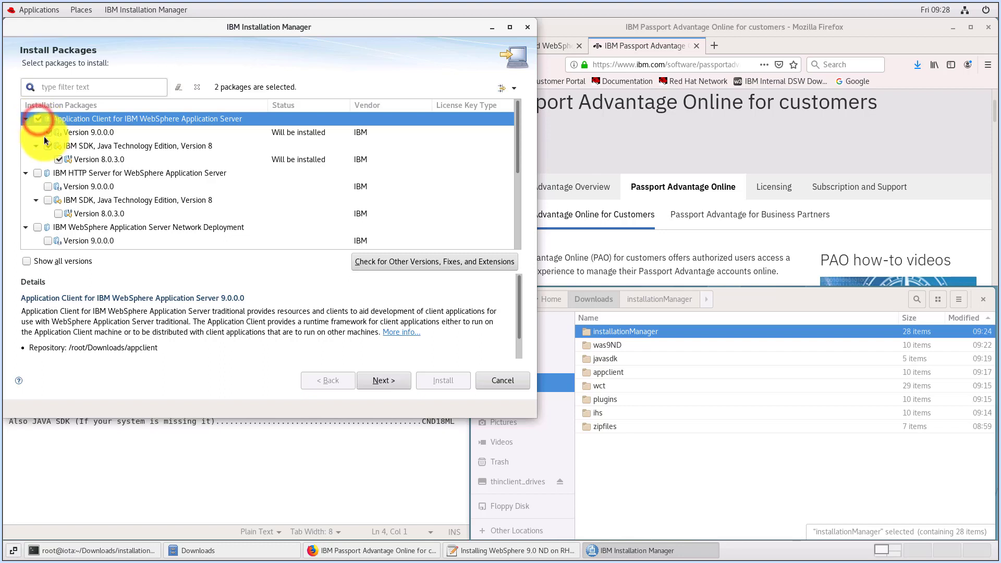
pyautogui.click(38, 172)
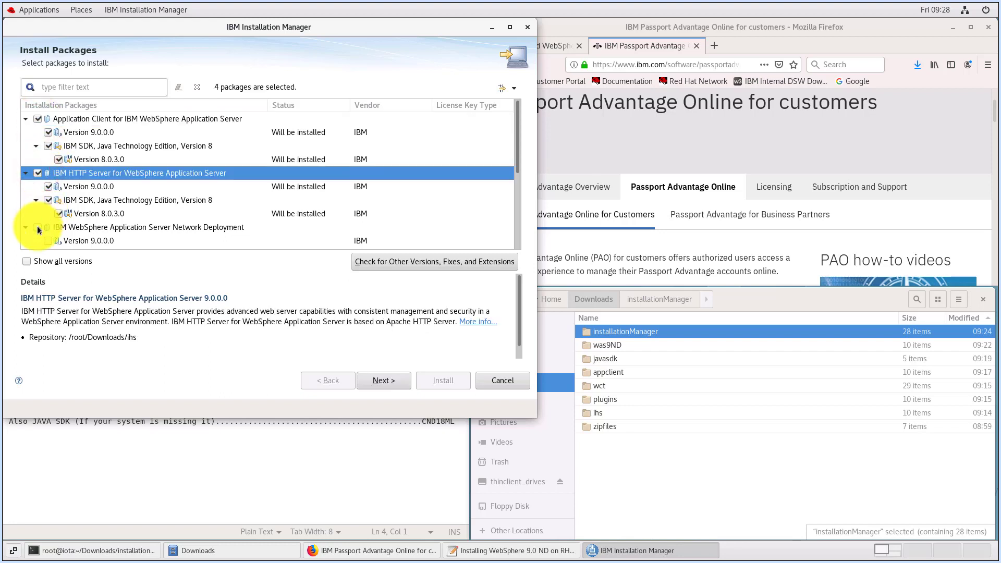
pyautogui.click(38, 227)
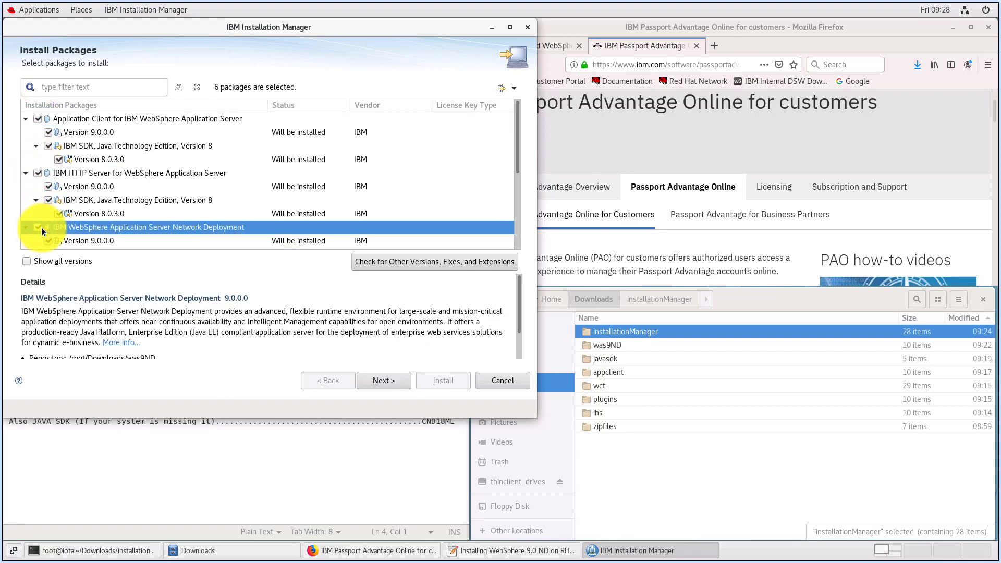
pyautogui.scroll(-3, 42, 228)
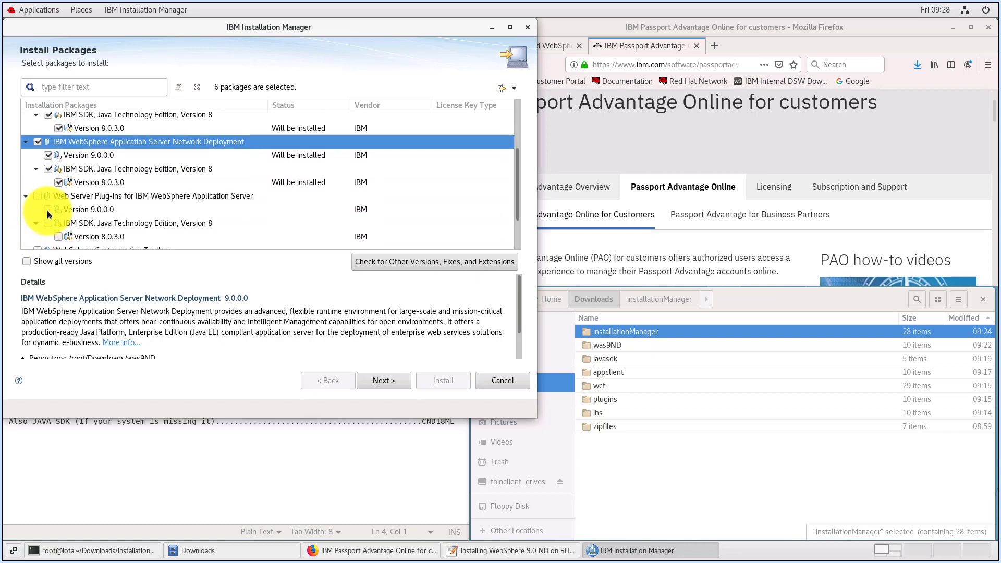
pyautogui.click(36, 199)
pyautogui.scroll(-2, 54, 215)
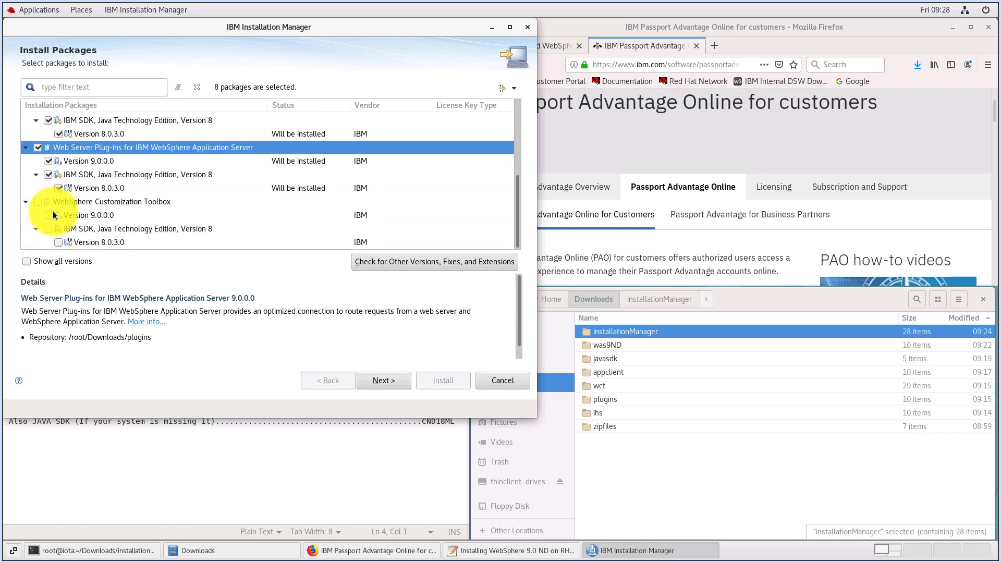
pyautogui.click(37, 202)
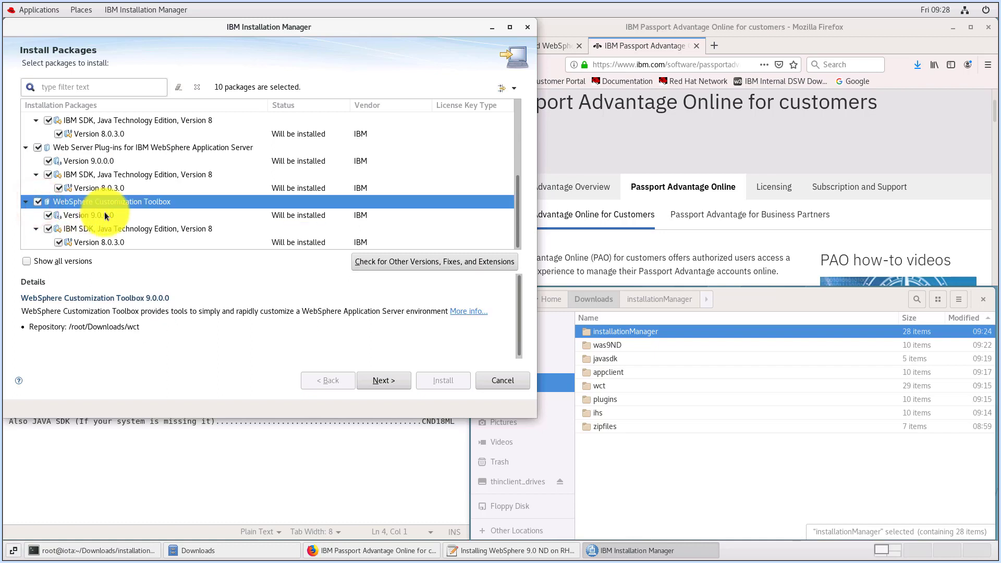
pyautogui.scroll(5, 104, 212)
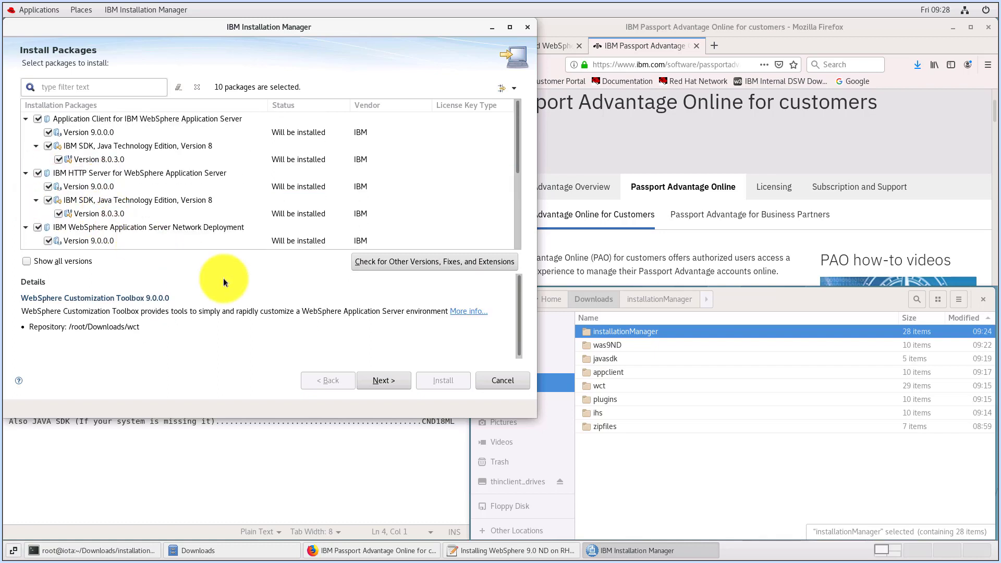
pyautogui.click(382, 381)
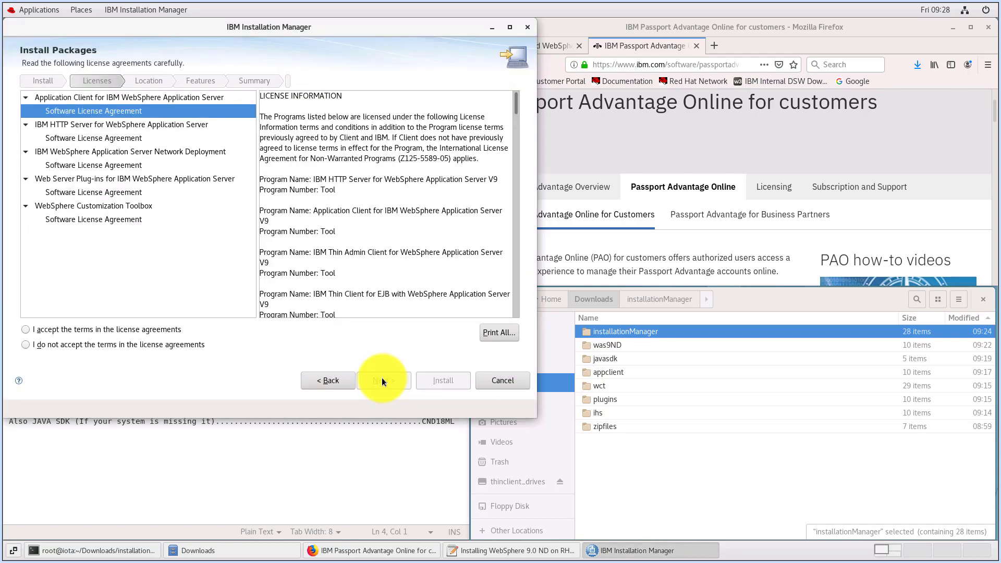
# Accept the license agreements and keep the shared resources directory /opt/IBM/IMShared and the default package installation directories
pyautogui.click(27, 330)
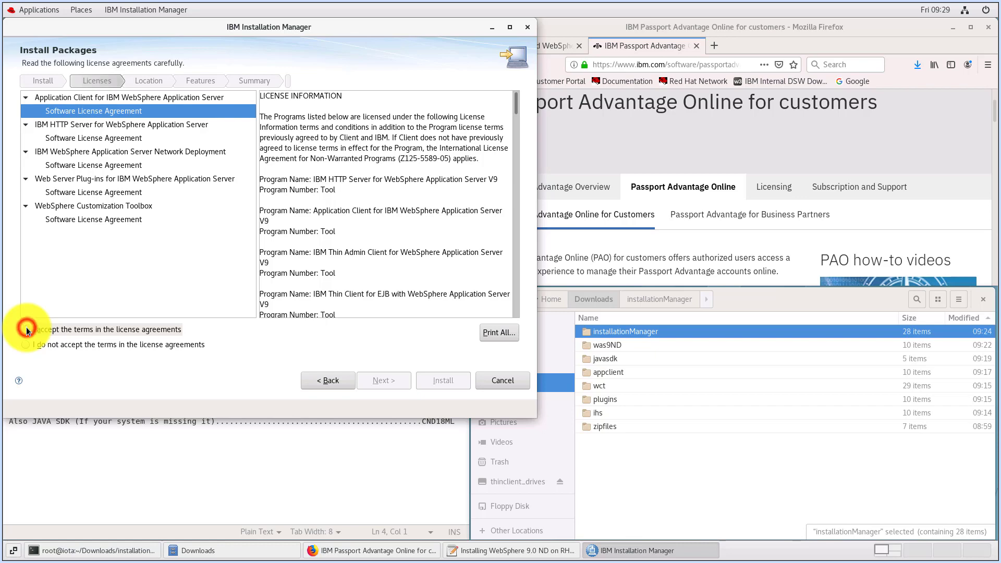
pyautogui.click(382, 381)
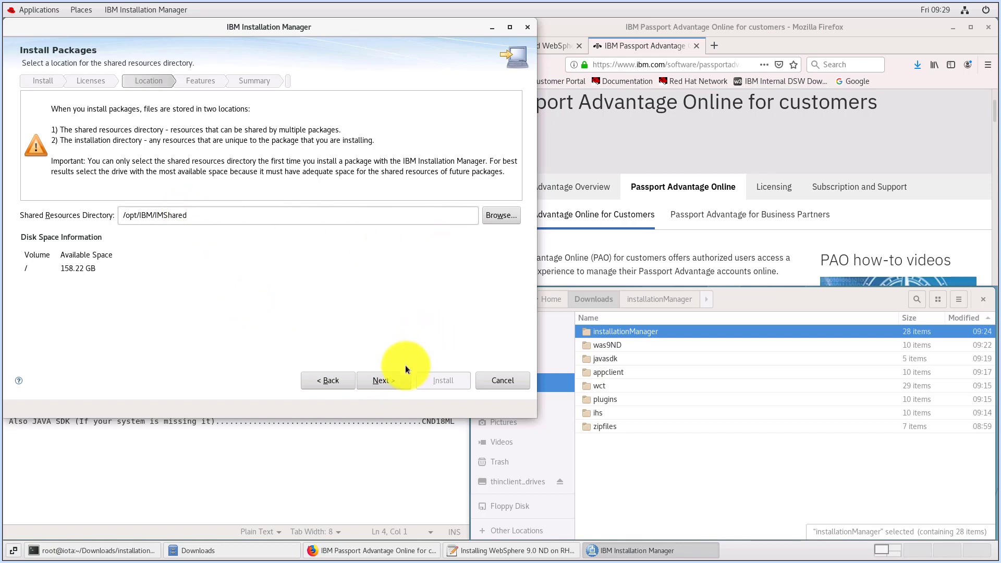
pyautogui.click(391, 383)
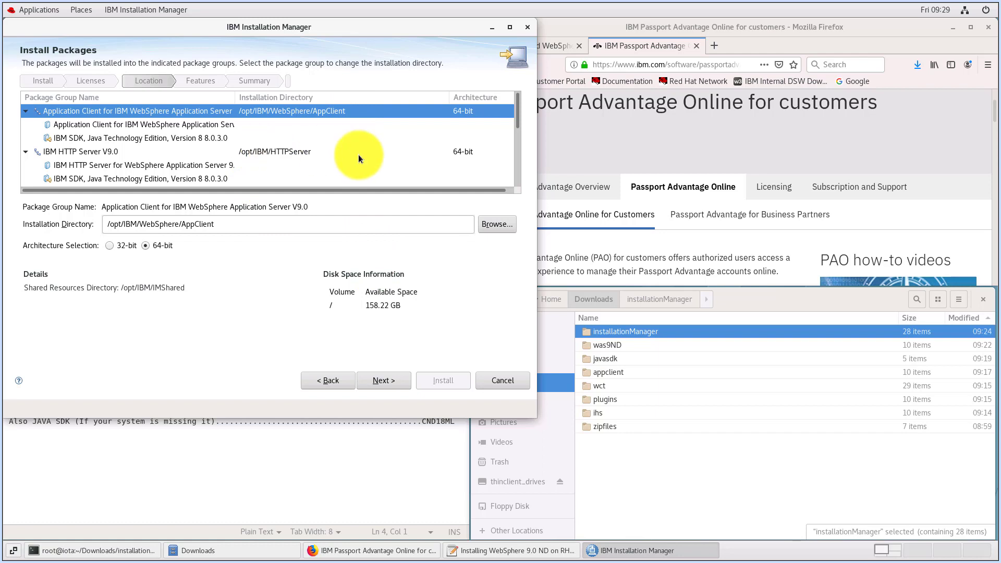
pyautogui.click(517, 109)
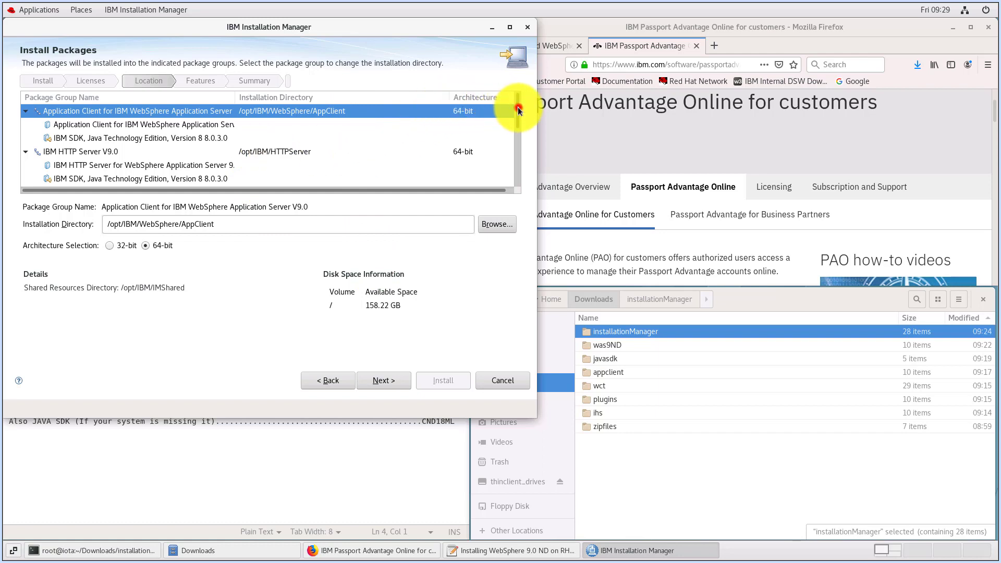
pyautogui.click(384, 383)
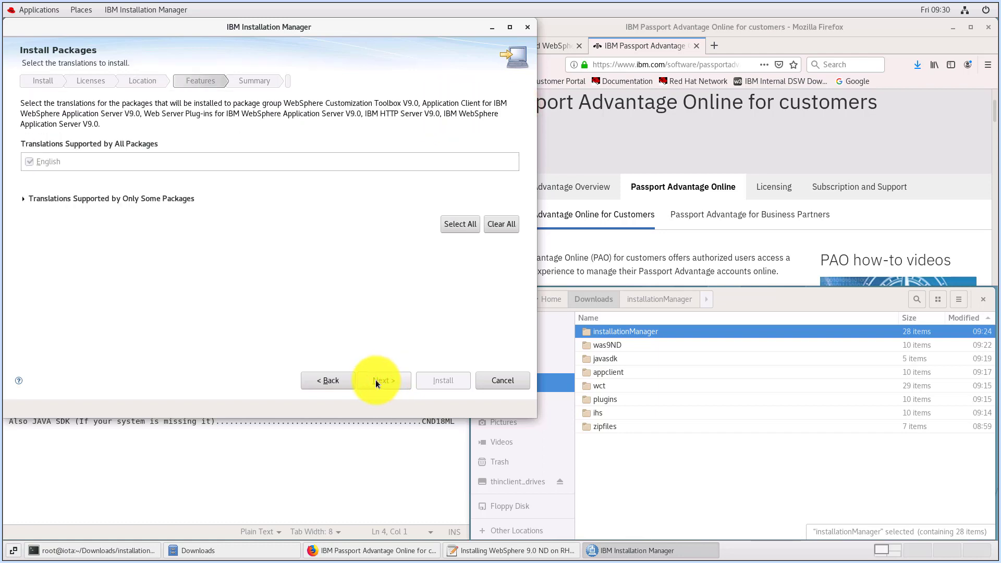
# Review the optional translations, keep only English, and continue to the package configuration settings
pyautogui.click(24, 200)
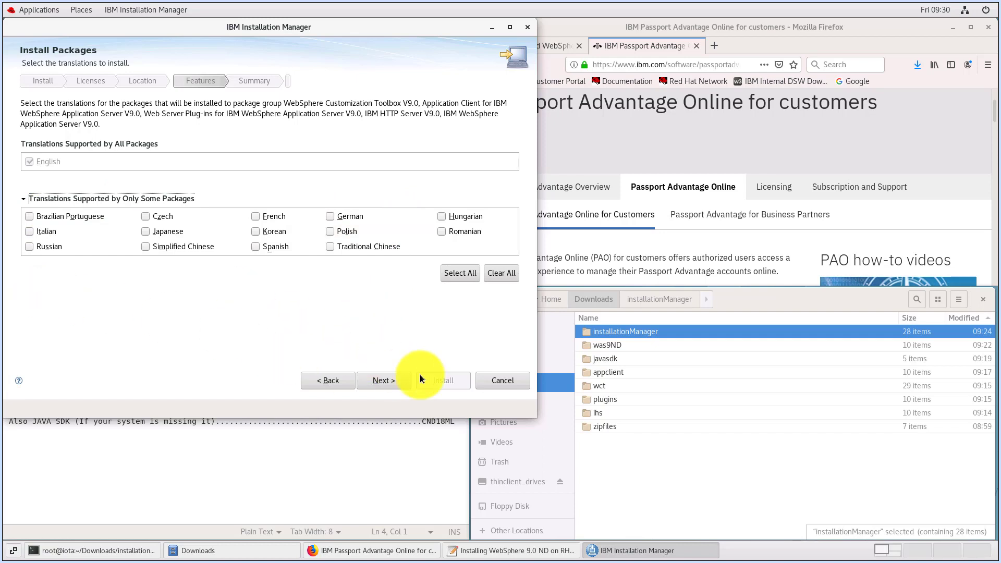
pyautogui.click(371, 382)
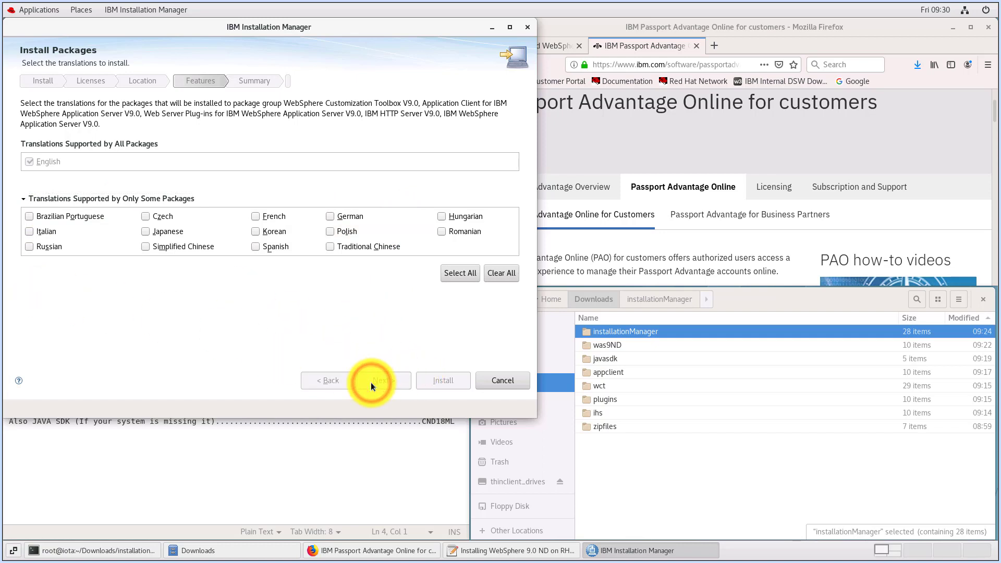
pyautogui.click(383, 383)
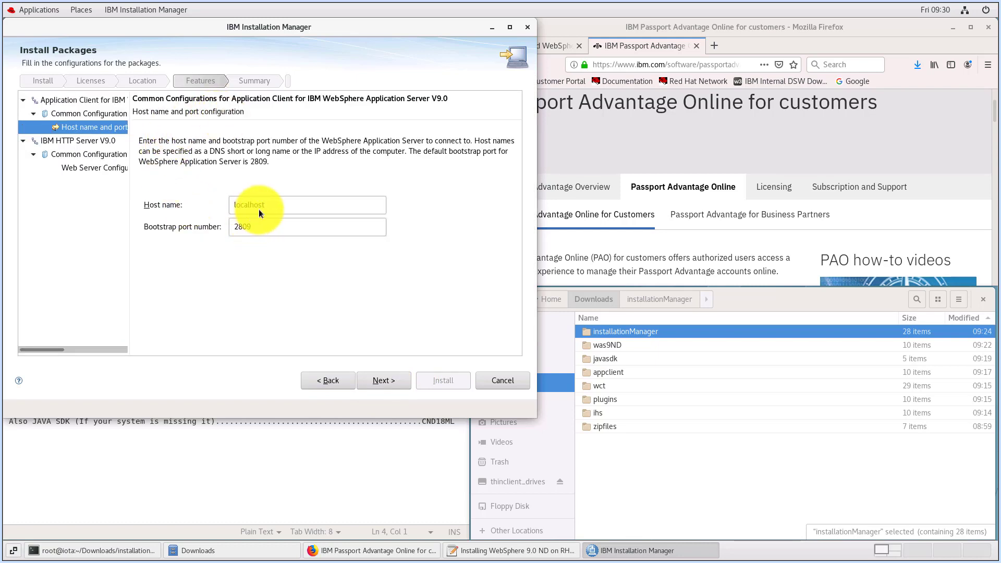
# Keep host name localhost, bootstrap port 2809 and HTTP port 80, and install the packages
pyautogui.click(392, 384)
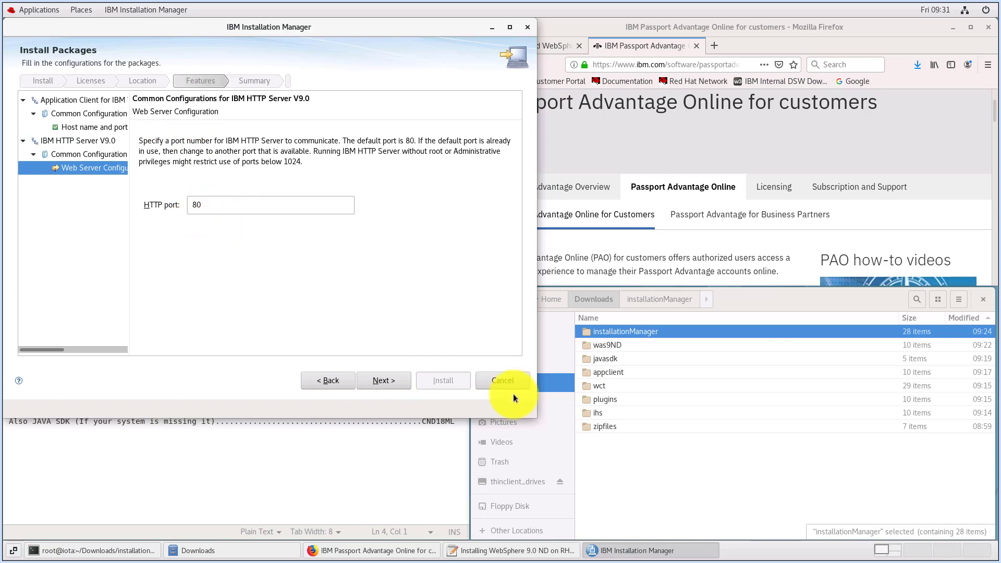
pyautogui.click(396, 388)
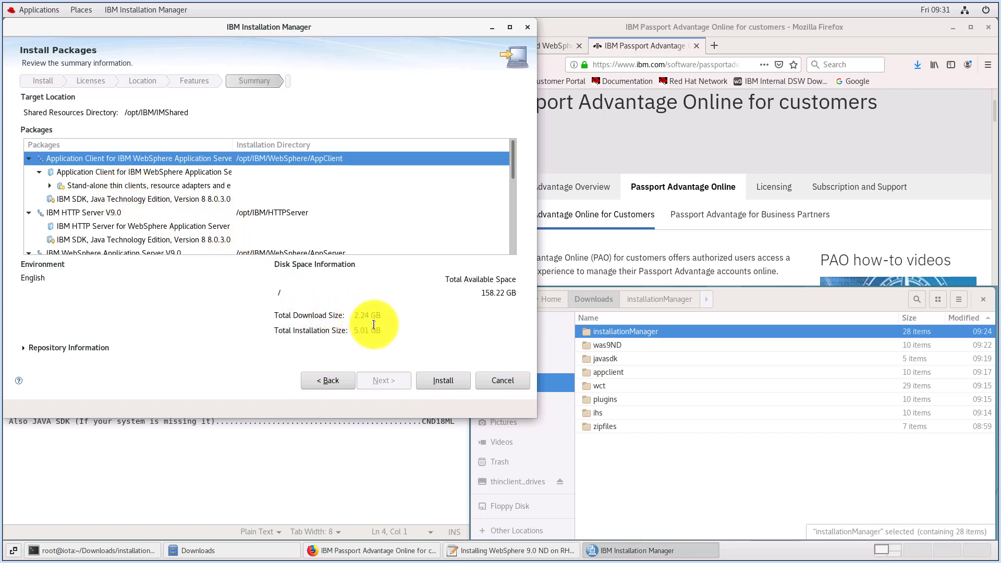
pyautogui.click(440, 379)
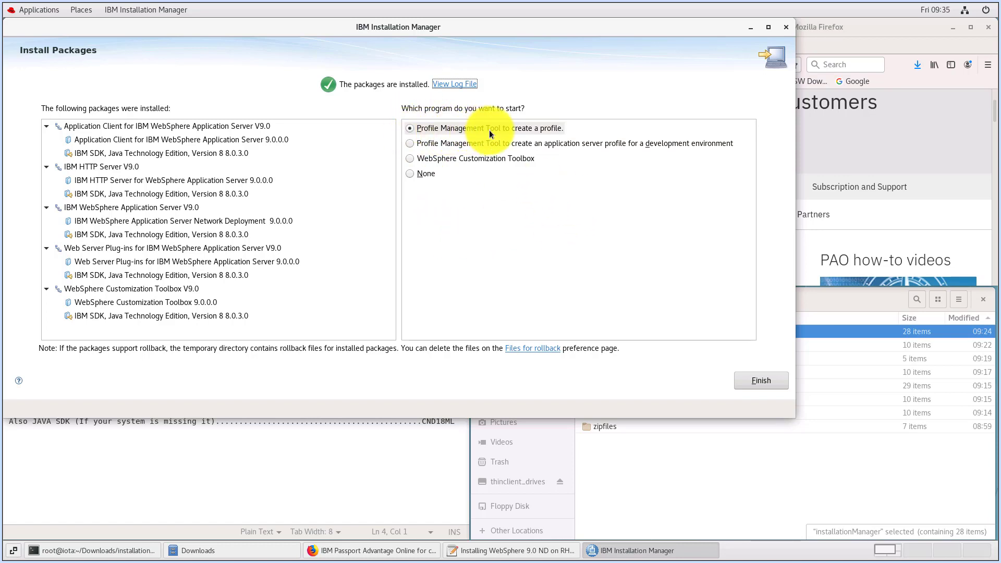
# Finish the installation into the Profile Management Tool and start a Cell (deployment manager and a federated application server) profile with Typical profile creation
pyautogui.click(760, 381)
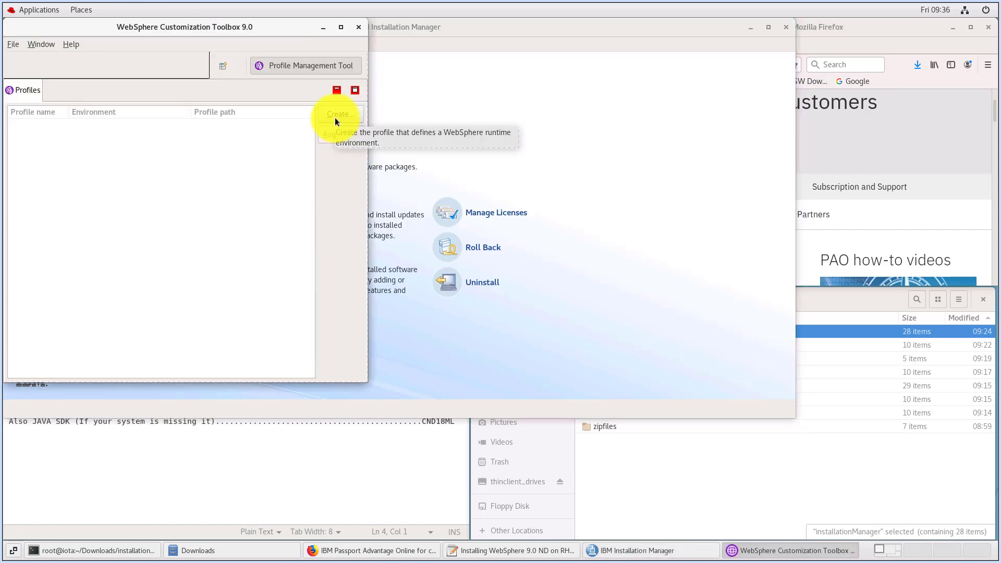
pyautogui.click(336, 117)
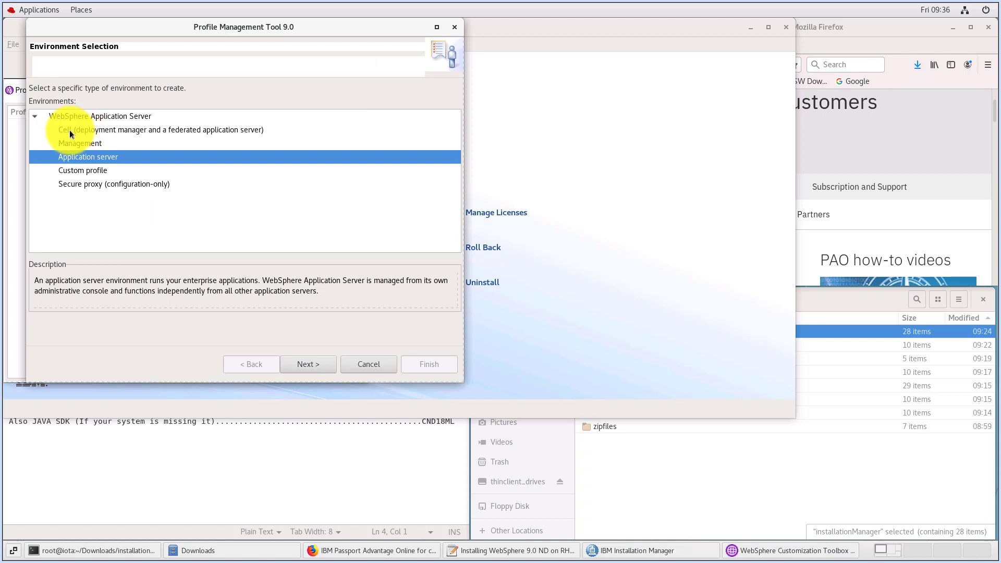
pyautogui.click(72, 131)
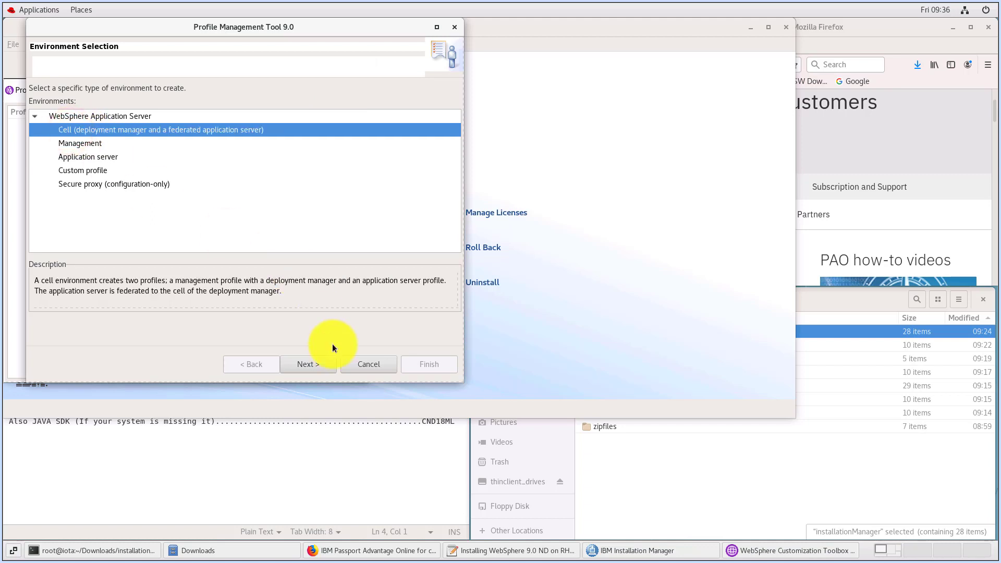
pyautogui.click(312, 364)
pyautogui.click(64, 144)
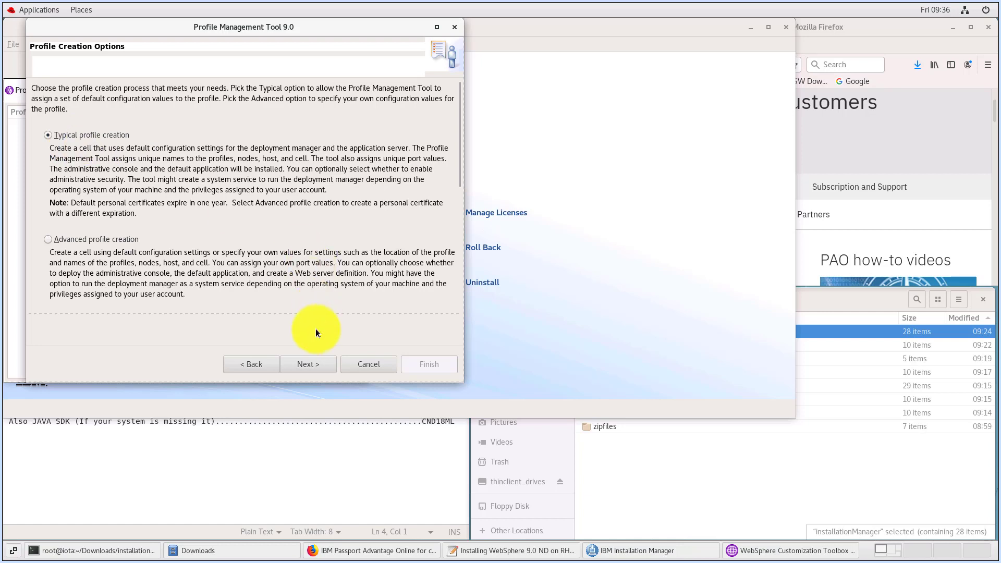
pyautogui.click(302, 365)
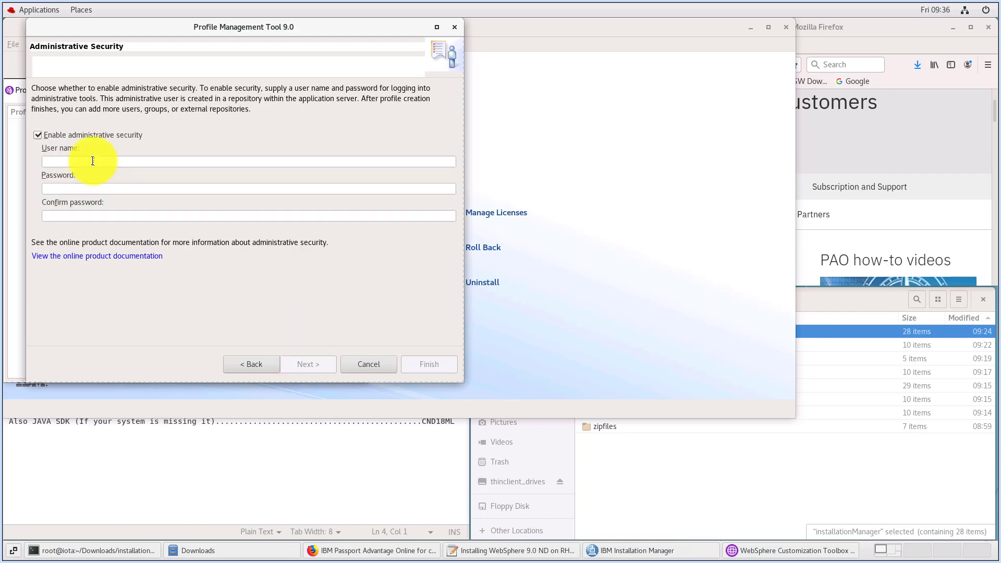
# Keep administrative security enabled, enter user name wasadmin with the account password and its confirmation, and continue to the profile summary
pyautogui.click(93, 161)
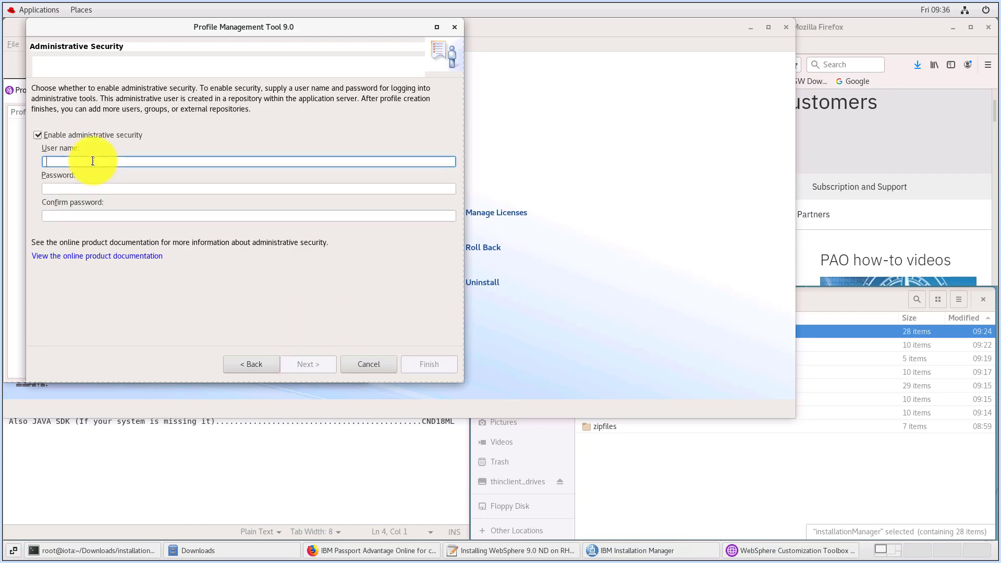
pyautogui.write('wasadmin')
pyautogui.click(62, 189)
pyautogui.write('••••••••')
pyautogui.click(99, 216)
pyautogui.write('••••••••')
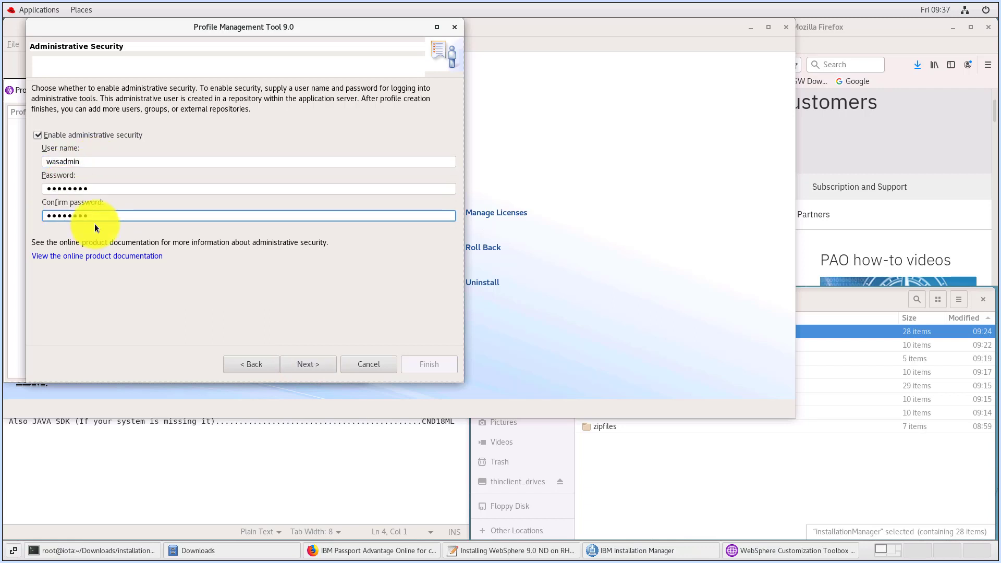
pyautogui.click(304, 365)
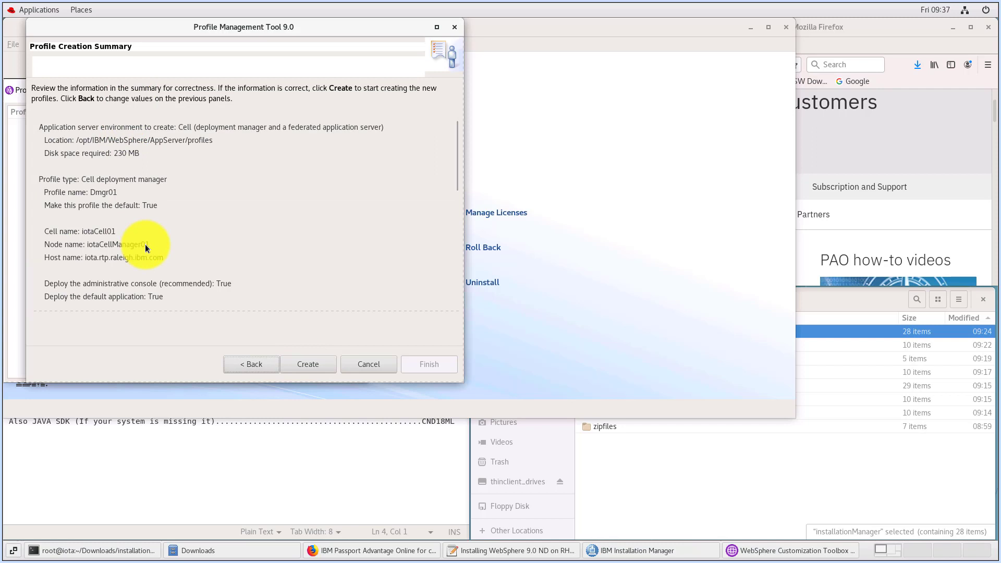
# Create the cell profiles, launch the First steps console, and run the installation verification for Dmgr01
pyautogui.click(305, 364)
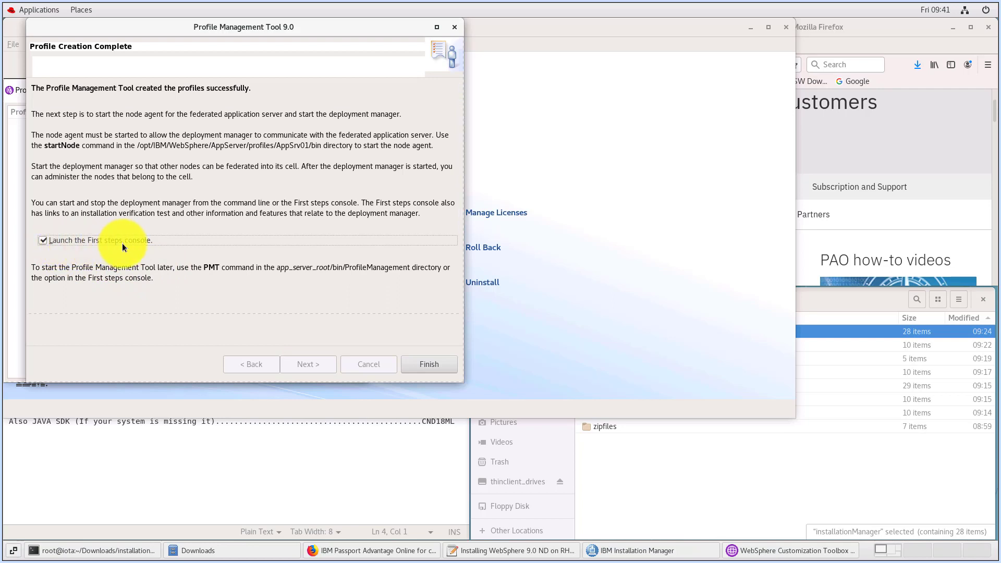
pyautogui.click(423, 365)
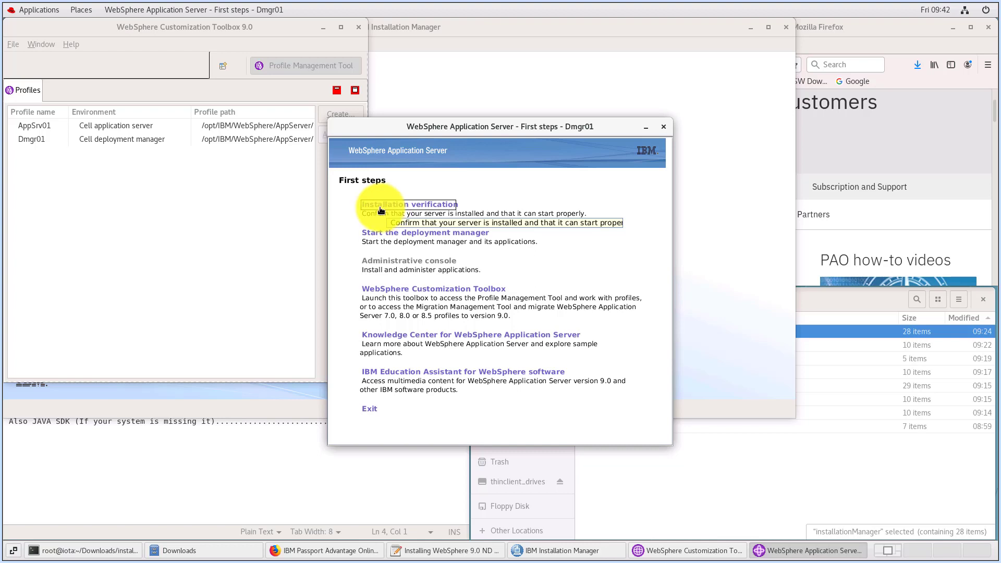
pyautogui.click(381, 209)
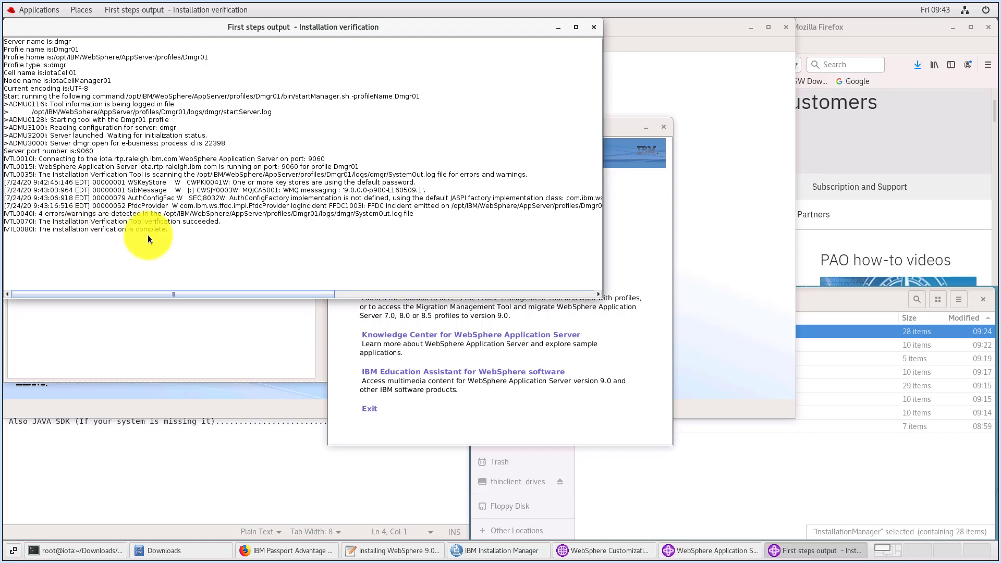
pyautogui.click(593, 27)
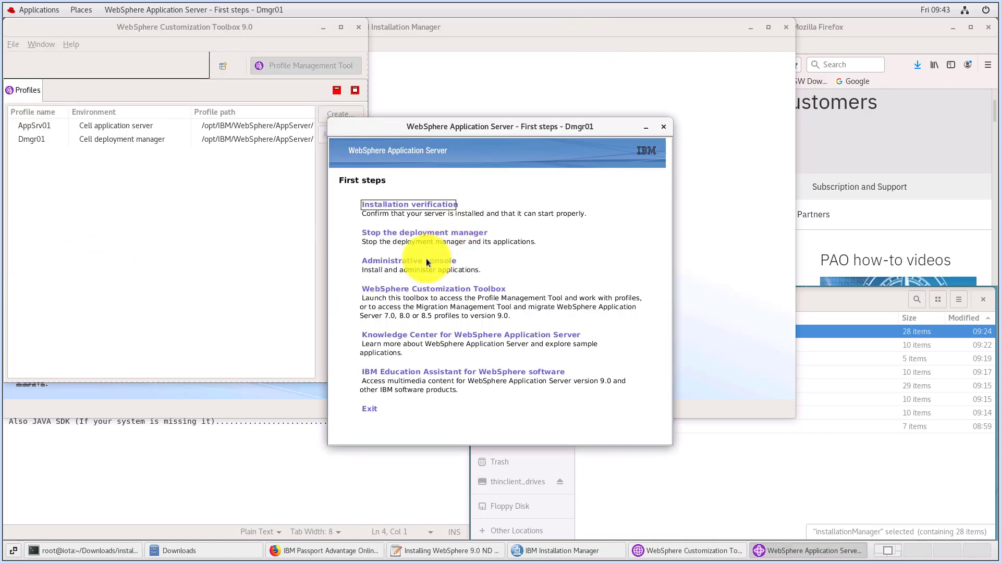
# Open the administrative console in Firefox, accepting the certificate risk, and bookmark its login page on the bookmarks toolbar
pyautogui.click(395, 266)
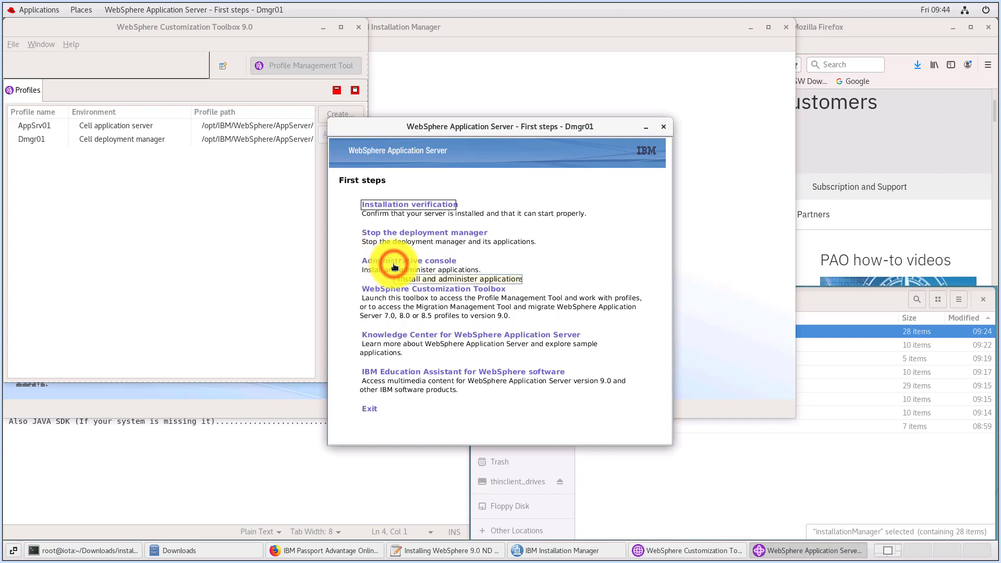
pyautogui.moveTo(697, 285); pyautogui.dragTo(698, 419)
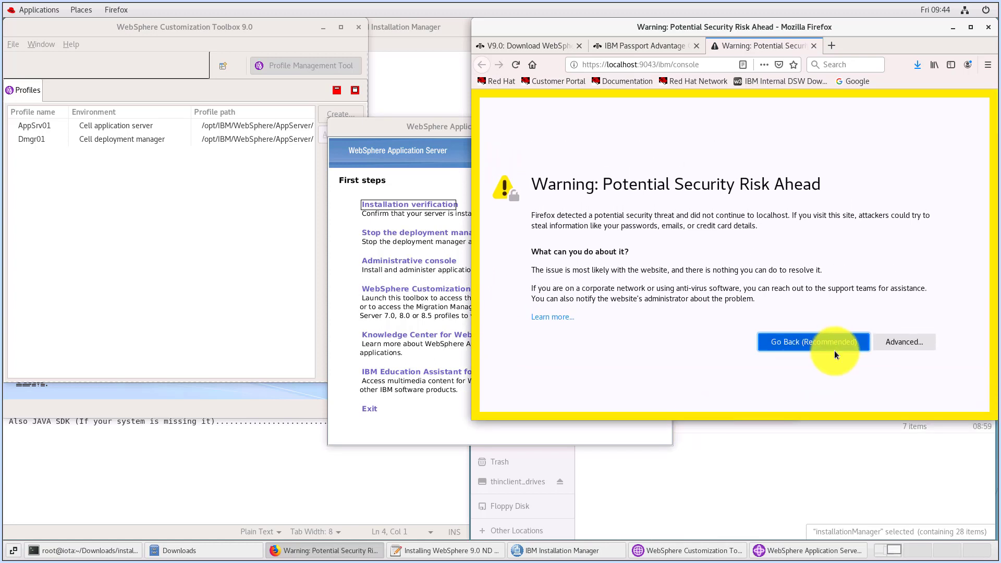
pyautogui.click(895, 345)
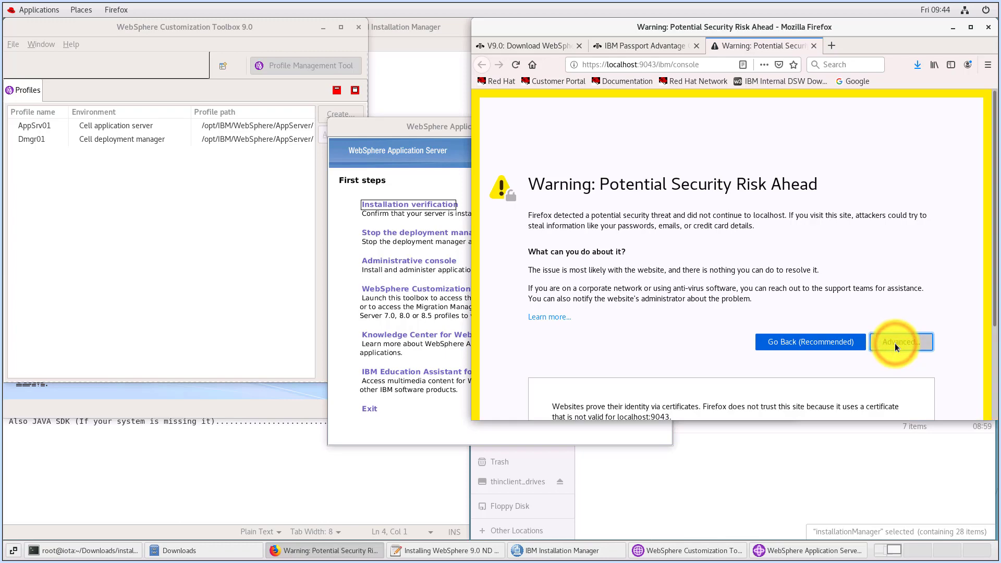
pyautogui.scroll(-3, 872, 355)
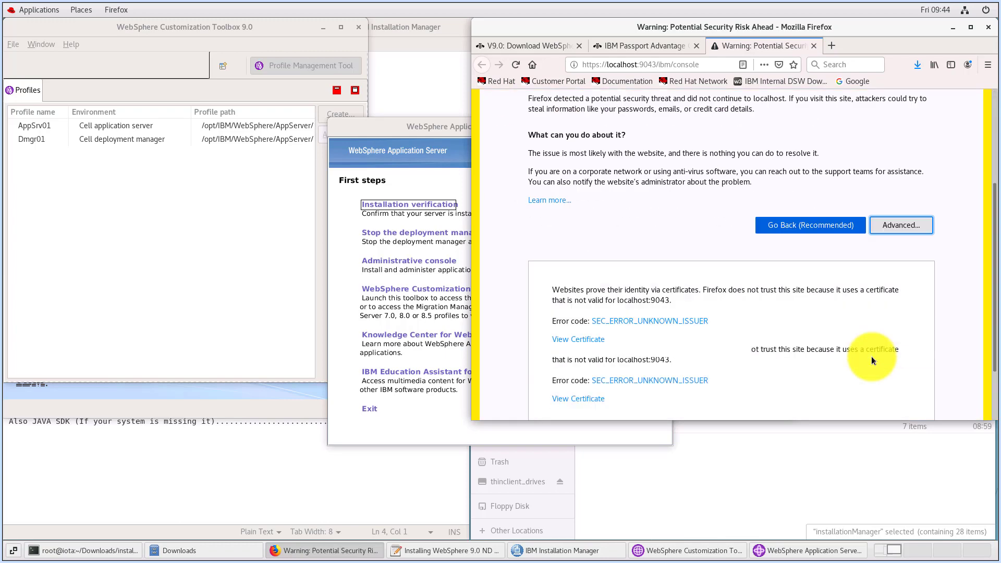
pyautogui.click(847, 378)
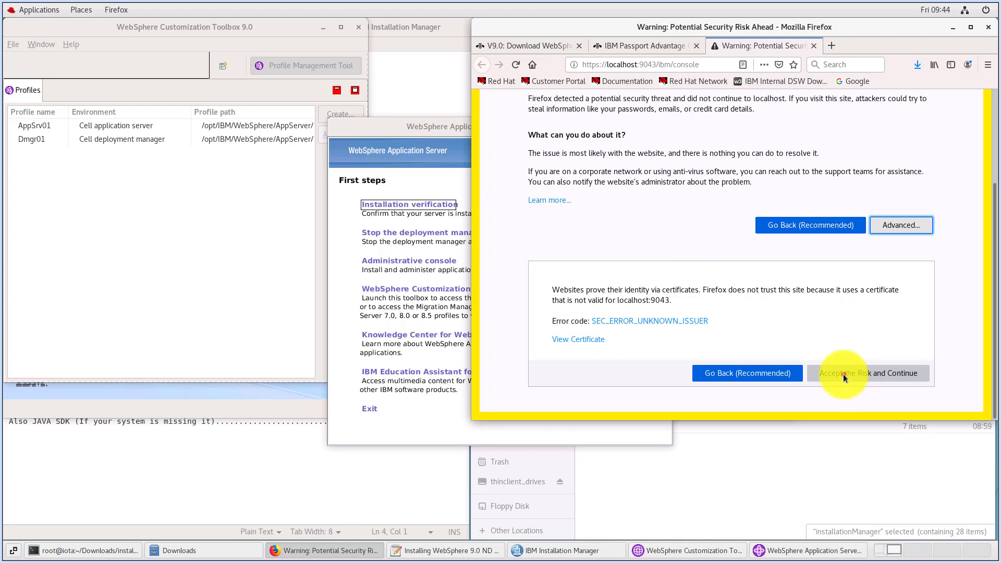
pyautogui.click(843, 374)
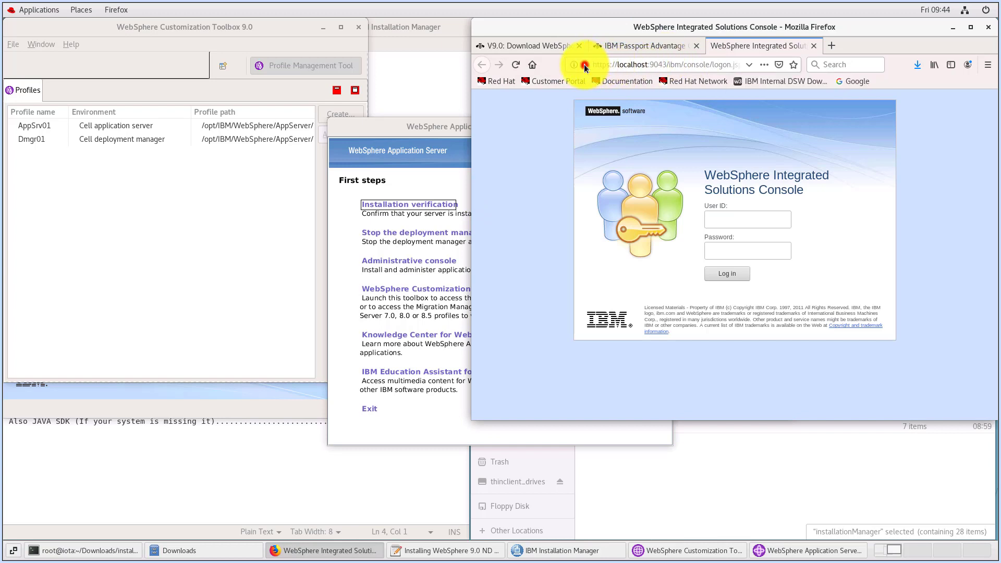
pyautogui.moveTo(585, 66); pyautogui.dragTo(878, 84)
# Log in to the WebSphere Integrated Solutions Console as wasadmin with the account password and save the login in Firefox
pyautogui.click(733, 220)
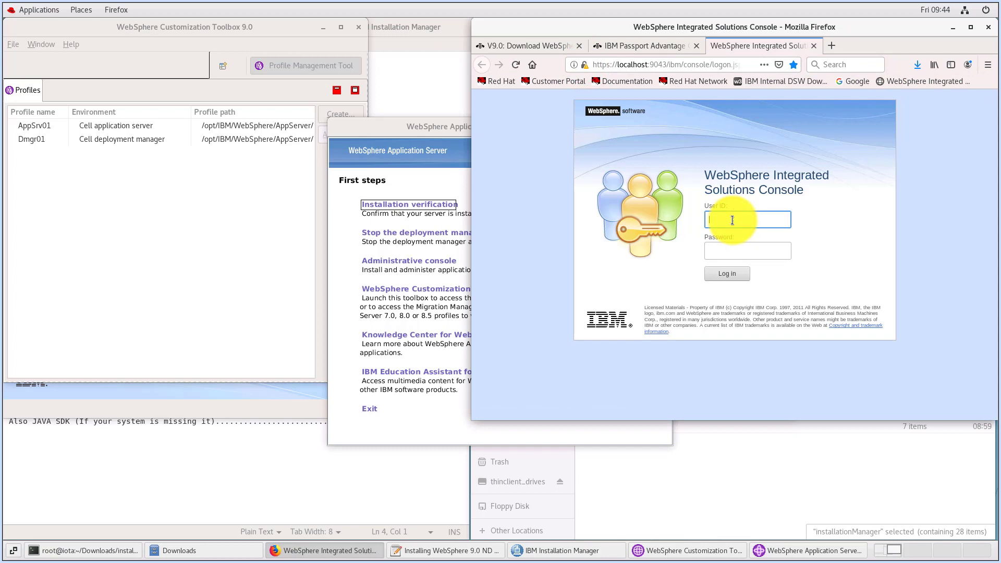
pyautogui.write('wasadmin')
pyautogui.click(741, 248)
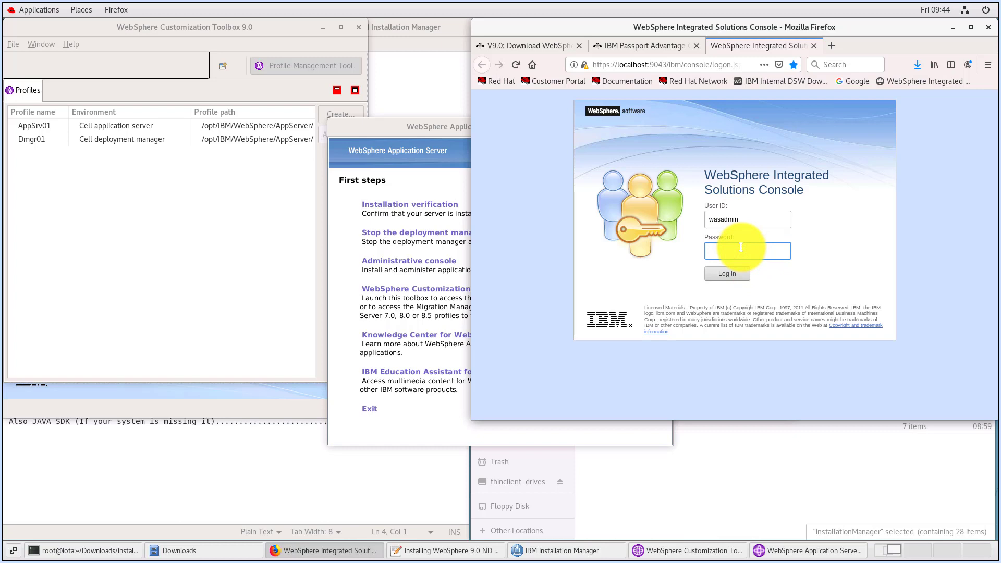
pyautogui.write('wasadmin')
pyautogui.click(728, 274)
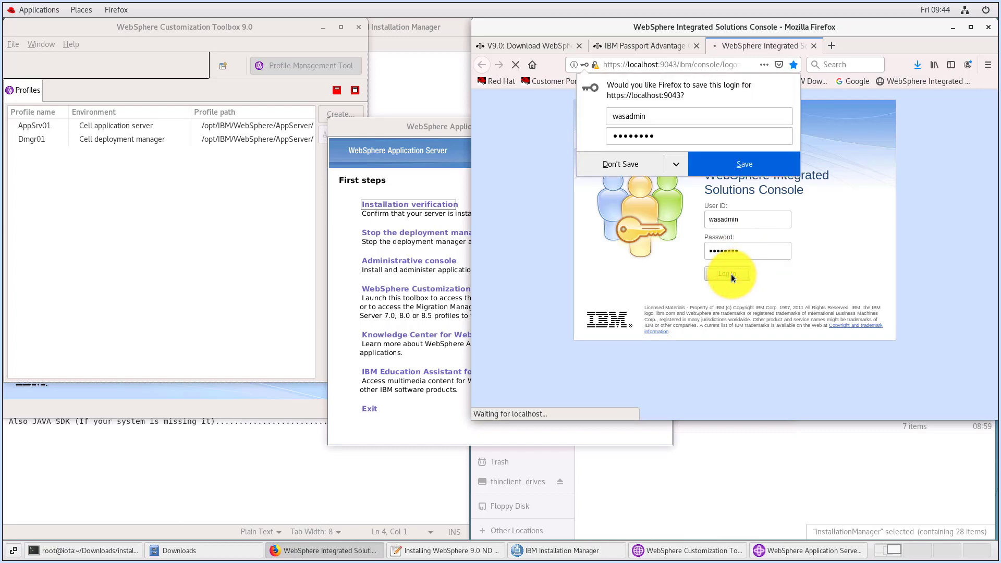
pyautogui.click(712, 170)
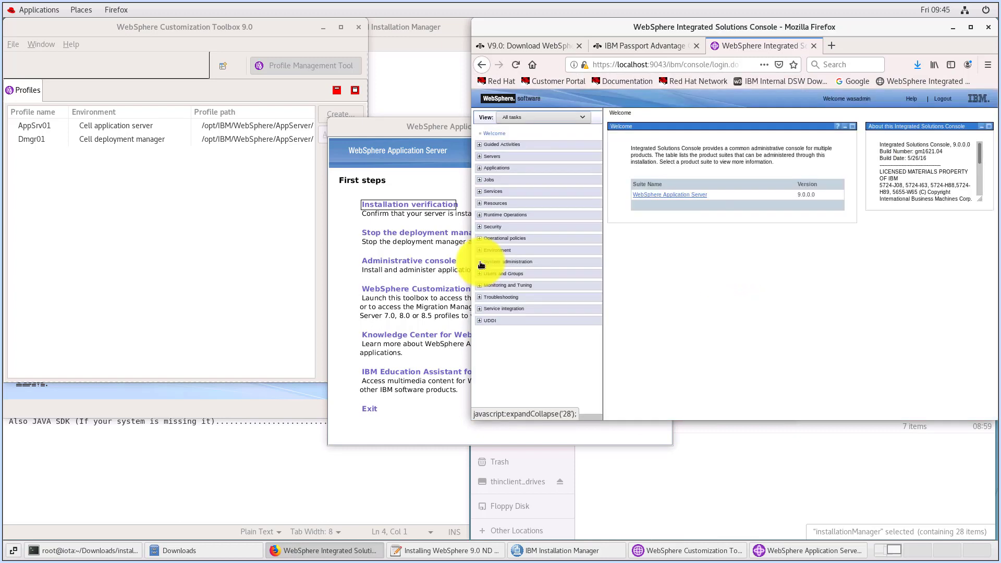
# Display the node agents list under System administration to check the node agent's status
pyautogui.click(480, 263)
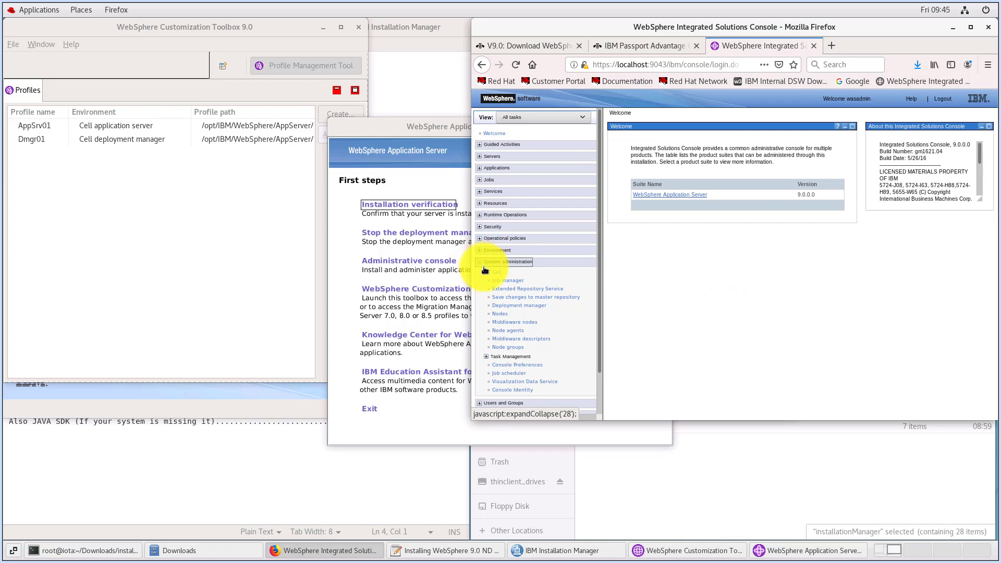
pyautogui.click(503, 331)
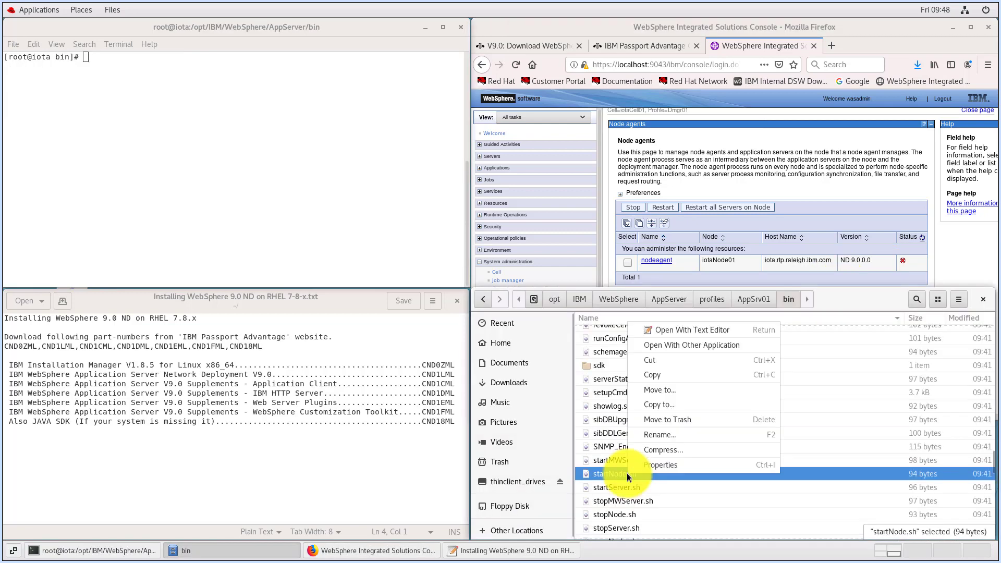
# Copy the parent folder path of startNode.sh from its file properties and close the properties
pyautogui.click(653, 467)
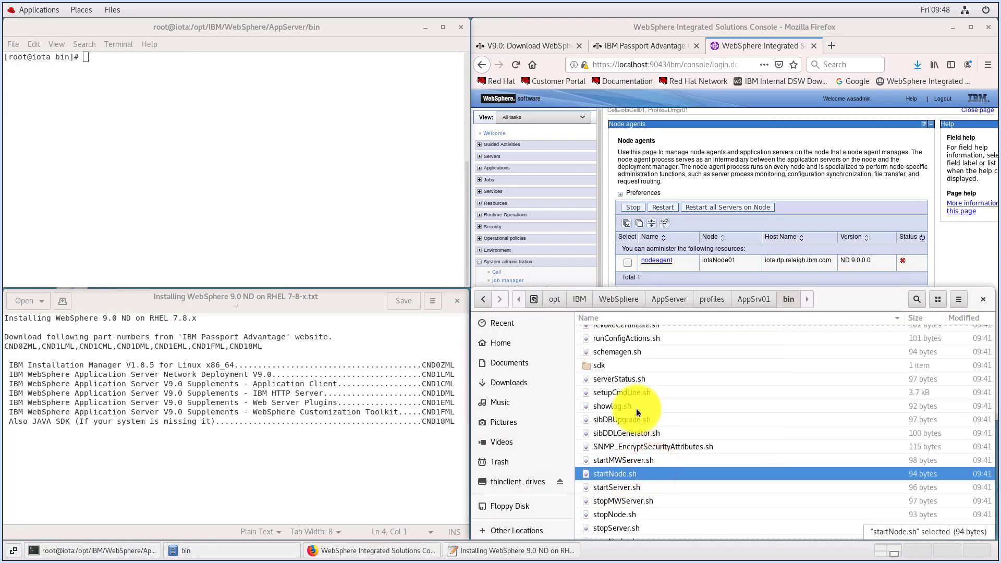
pyautogui.moveTo(666, 410); pyautogui.dragTo(841, 413)
pyautogui.rightClick(841, 412)
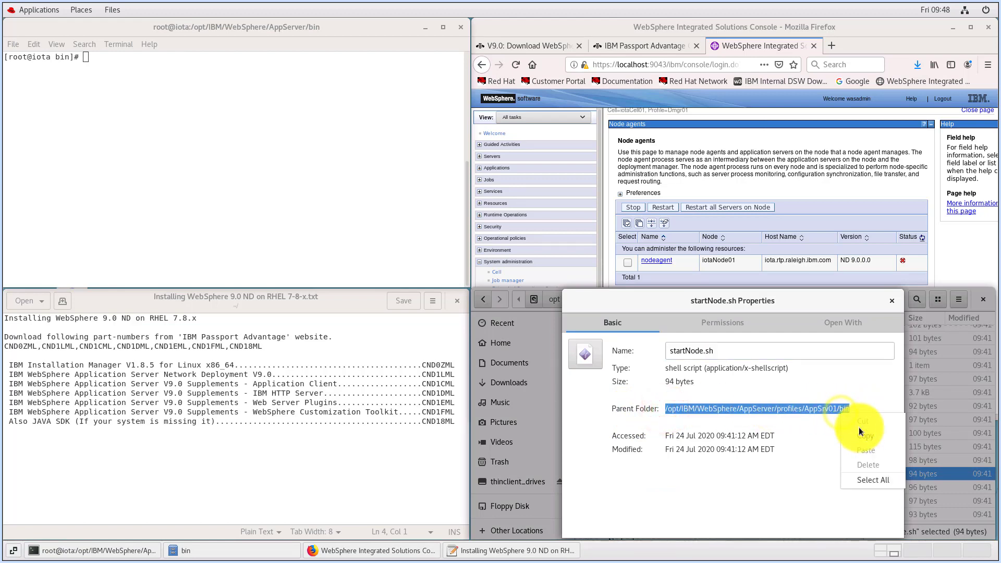
pyautogui.click(864, 438)
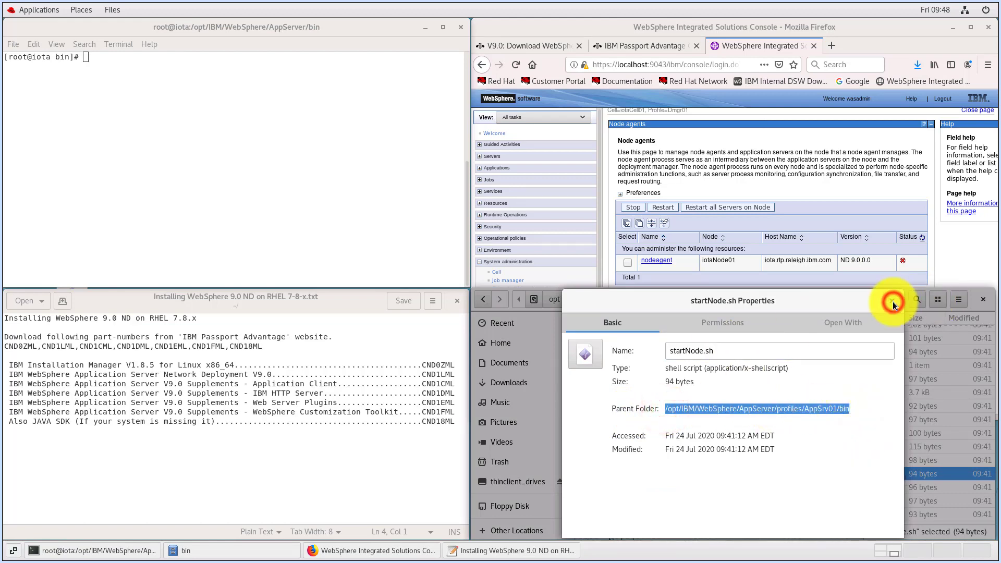
pyautogui.click(892, 302)
# Change the terminal's working directory to /opt/IBM/WebSphere/AppServer/profiles/AppSrv01/bin
pyautogui.click(210, 153)
pyautogui.write('cd')
pyautogui.rightClick(210, 153)
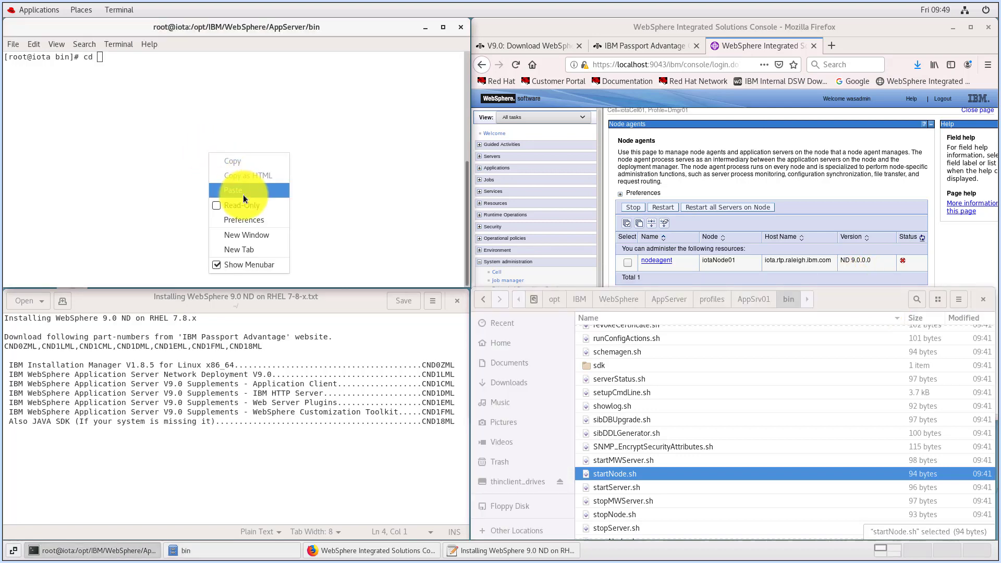
pyautogui.click(243, 192)
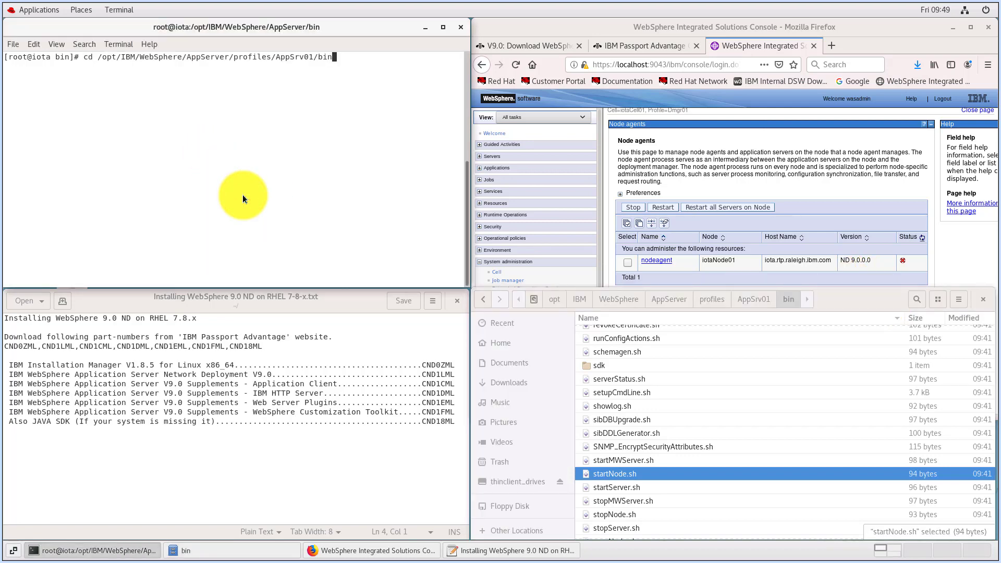
pyautogui.press('Return')
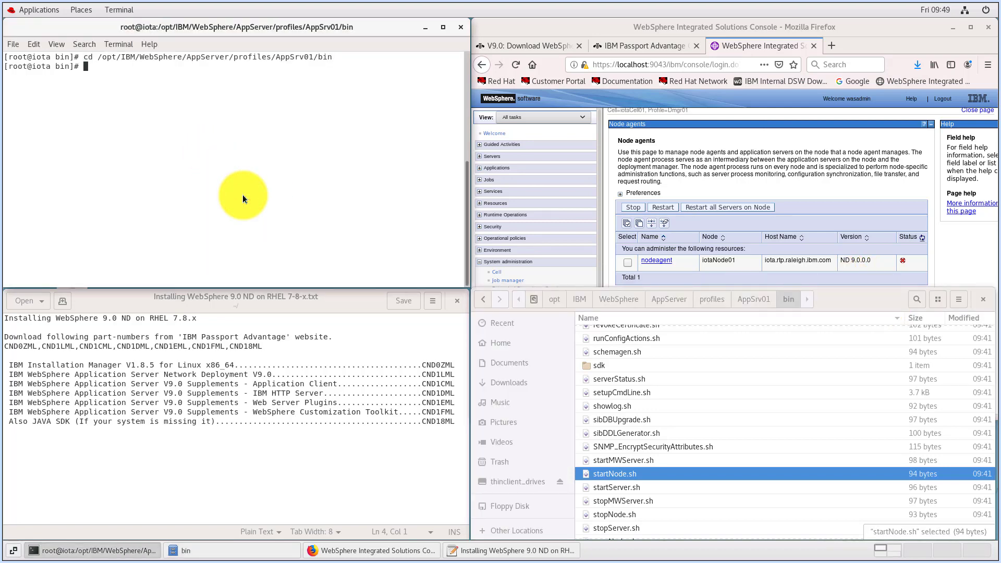
# Start the node agent with ./startNode.sh in the terminal and refresh the node agent's status in the Firefox console
pyautogui.write('./startNode.sh')
pyautogui.press('Return')
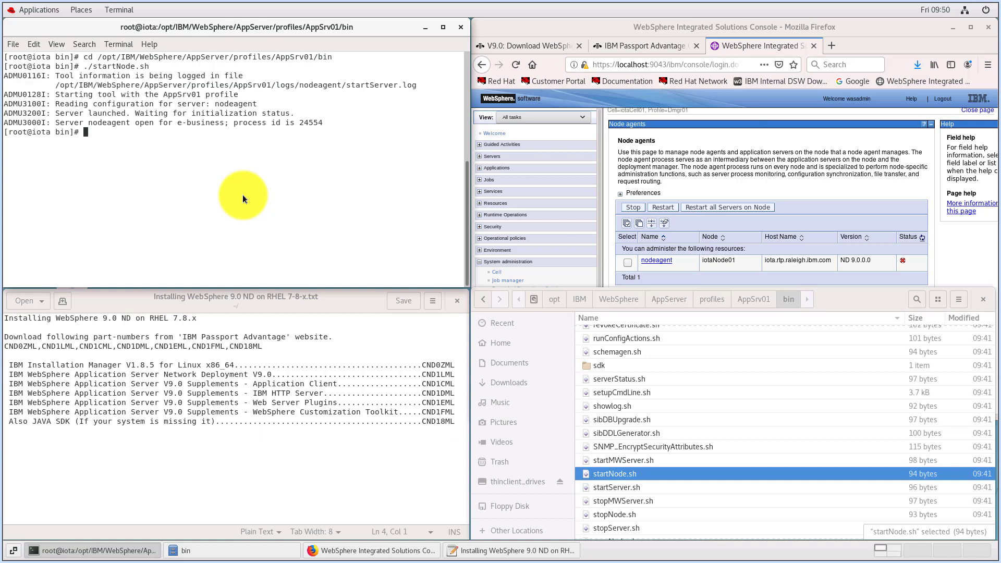
pyautogui.click(858, 206)
pyautogui.click(920, 237)
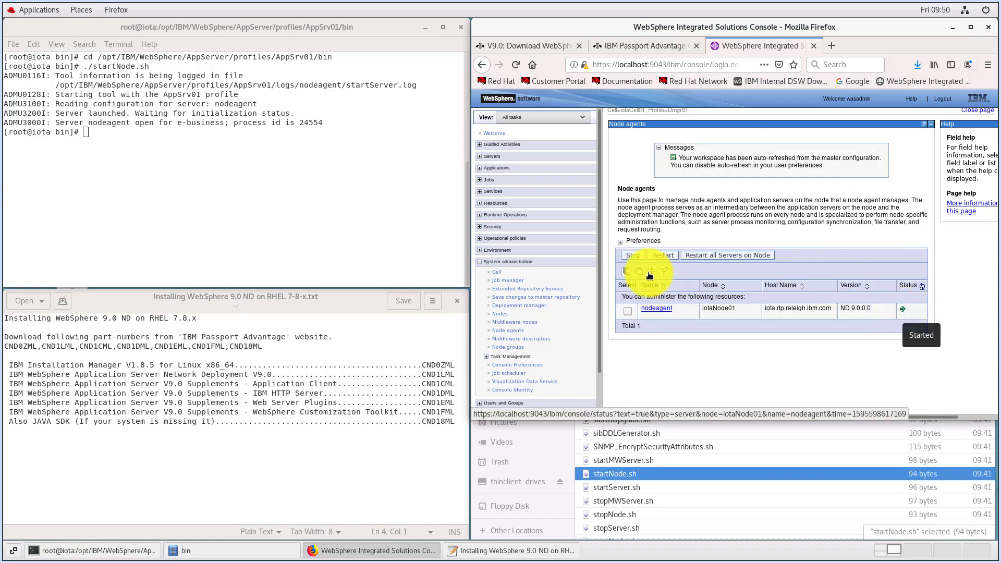
# Start server1 from the WebSphere application servers list and return to the console's Welcome page
pyautogui.click(479, 262)
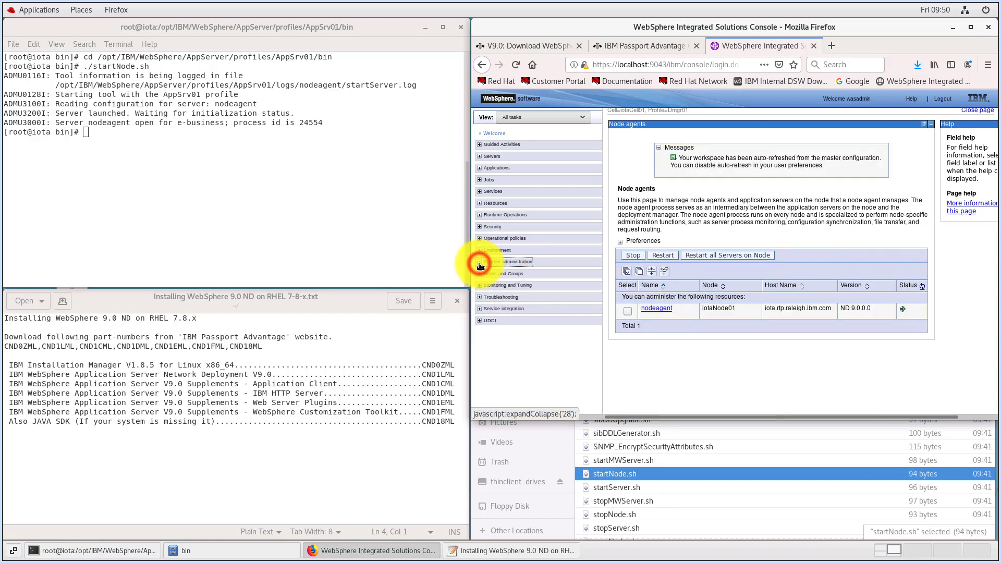
pyautogui.click(480, 158)
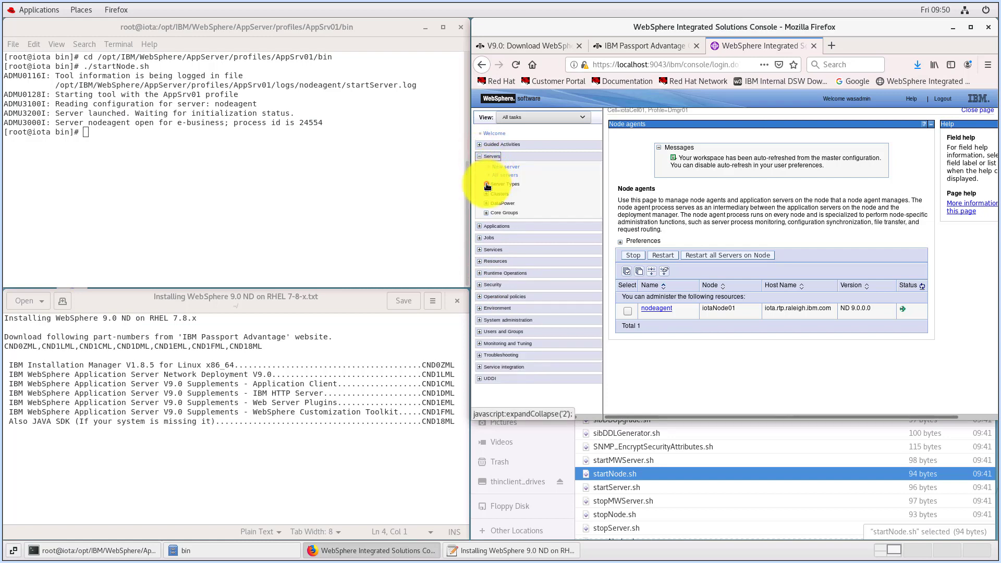
pyautogui.click(486, 185)
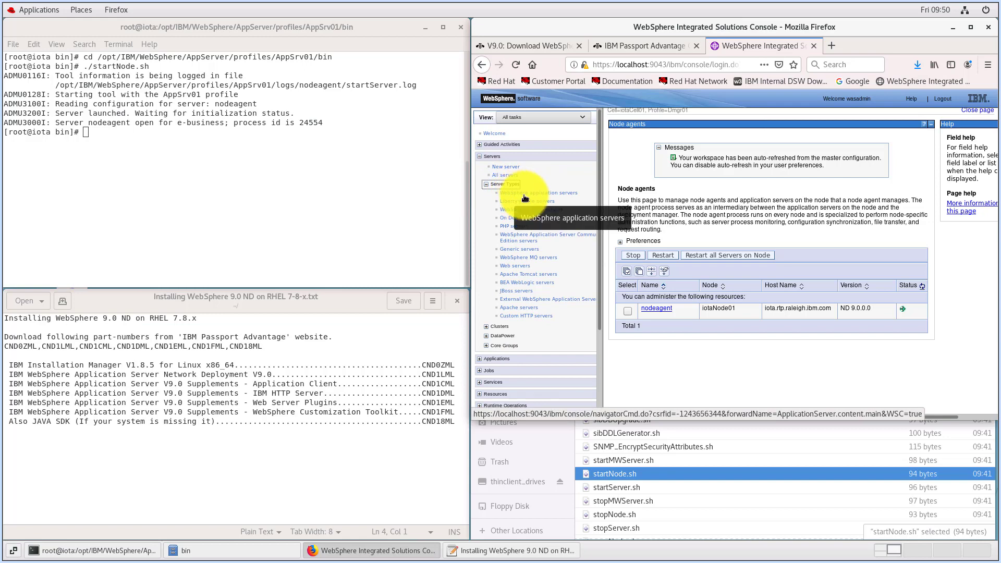
pyautogui.click(525, 194)
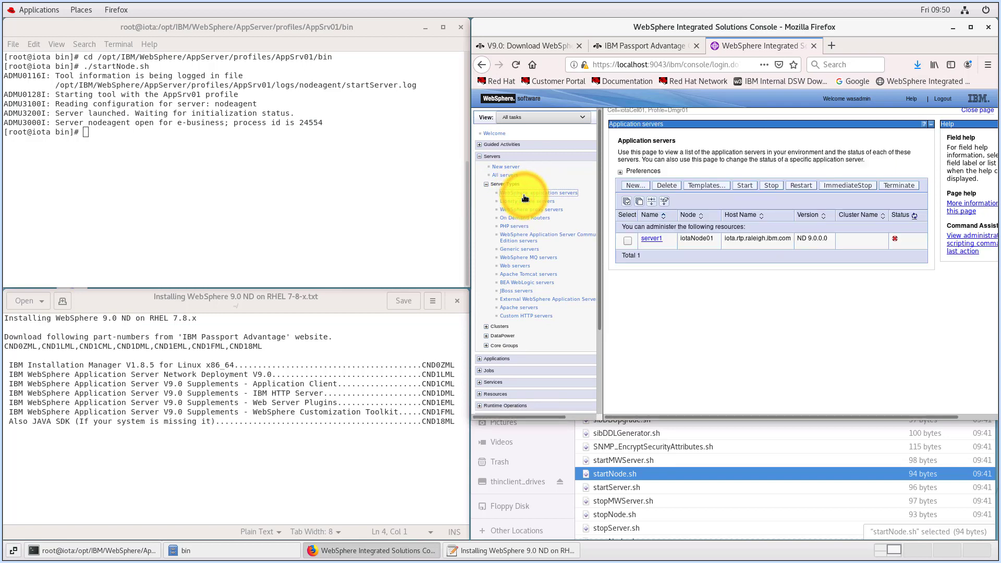
pyautogui.click(627, 241)
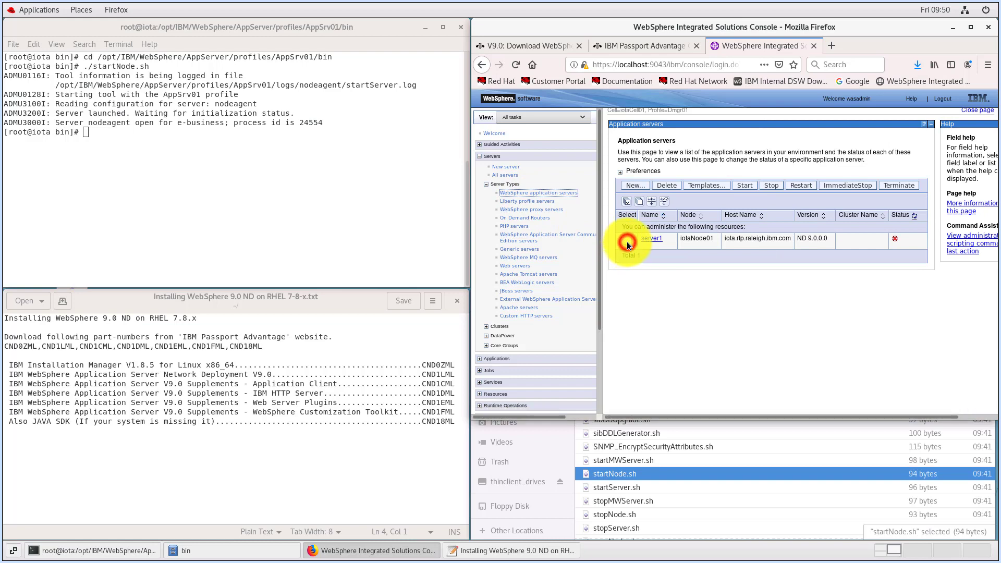
pyautogui.click(743, 186)
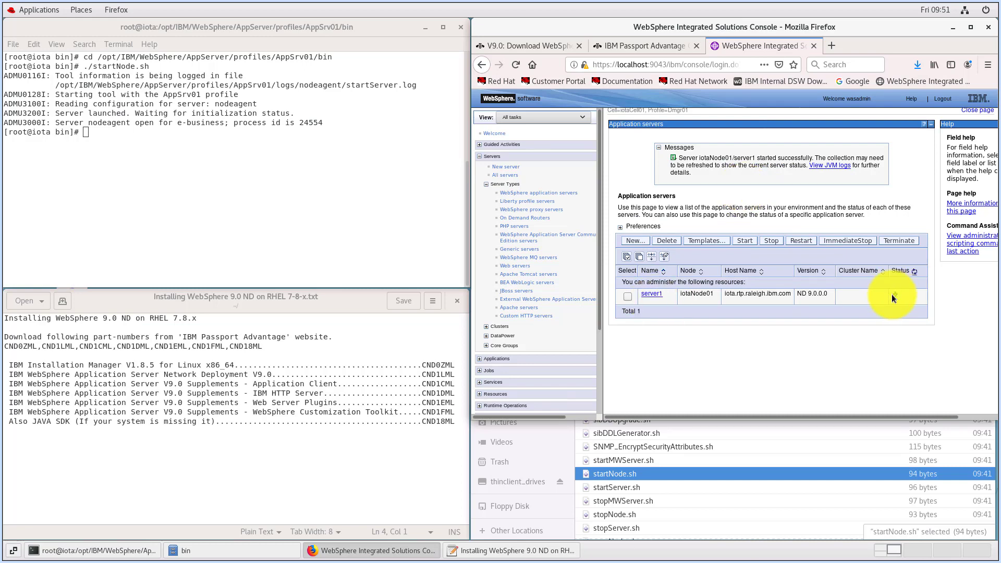
pyautogui.click(486, 184)
pyautogui.click(494, 134)
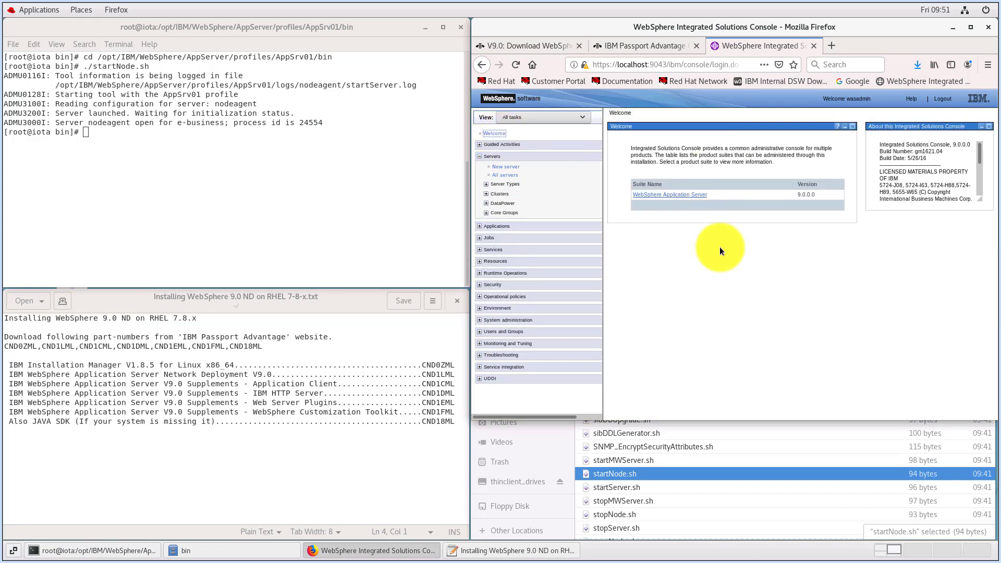